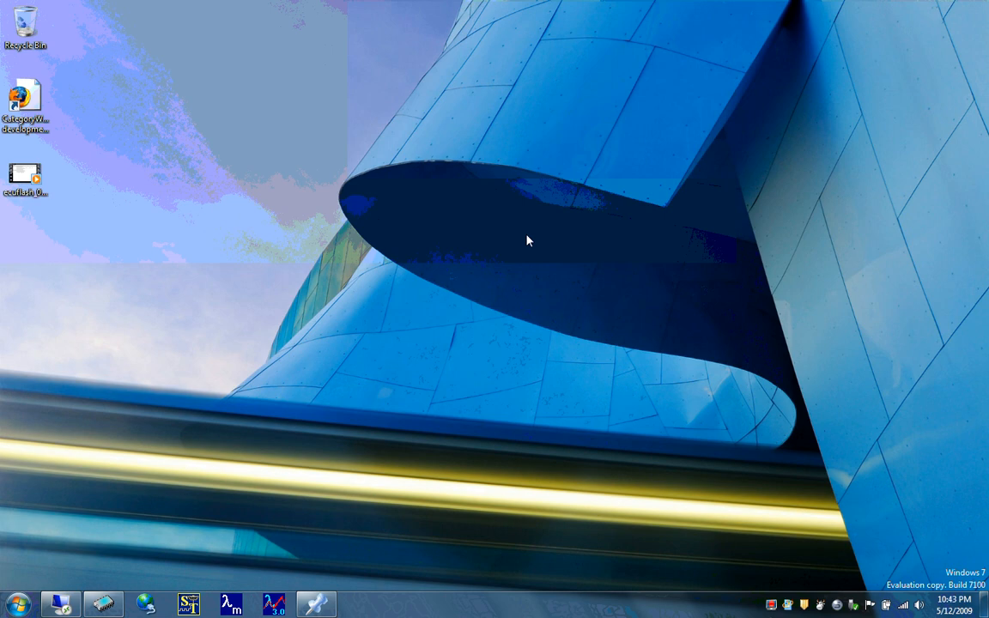
# - Open the folder c:\Windows.old\Program Files\OpenECU\EcuFlash\ by its path
pyautogui.press('super+r')
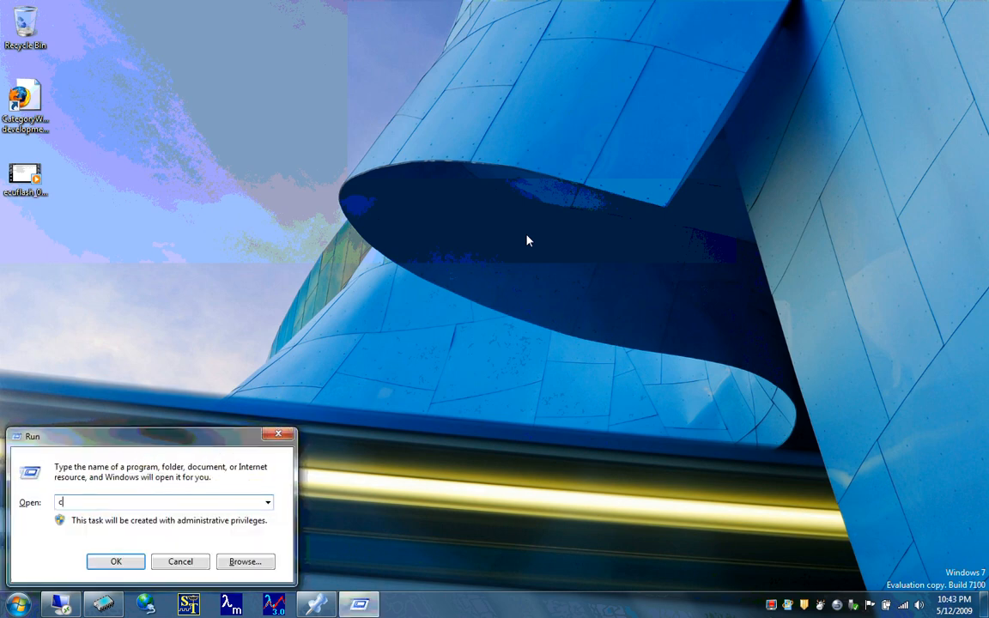
pyautogui.write('c:\\win')
pyautogui.press('Down')
pyautogui.press('Down')
pyautogui.press('Down')
pyautogui.press('Down')
pyautogui.press('Down')
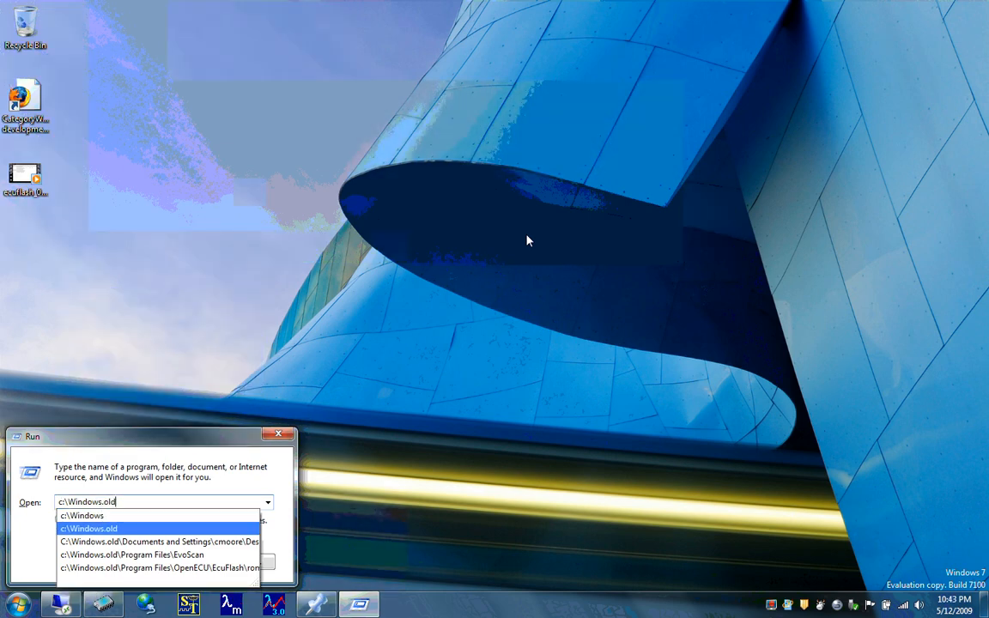
pyautogui.press('BackSpace')
pyautogui.press('BackSpace')
pyautogui.press('BackSpace')
pyautogui.press('BackSpace')
pyautogui.press('BackSpace')
pyautogui.press('BackSpace')
pyautogui.press('BackSpace')
pyautogui.press('BackSpace')
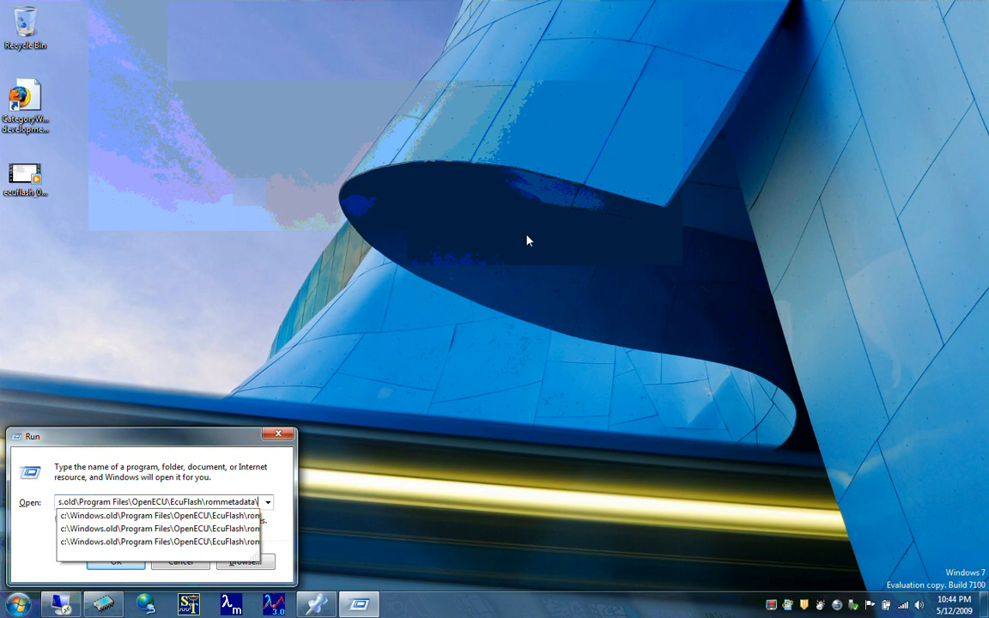
pyautogui.press('BackSpace')
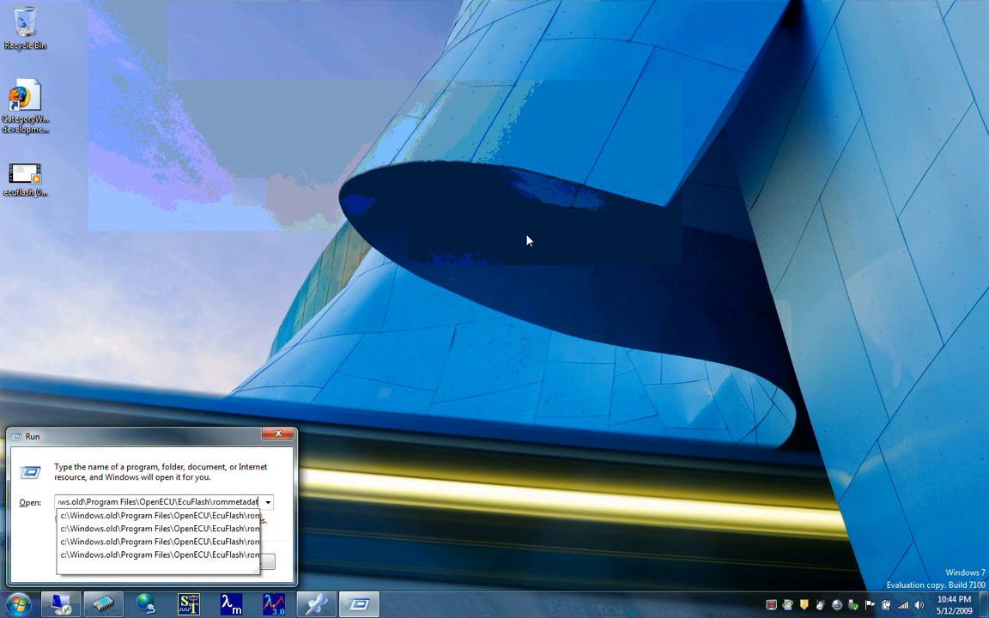
pyautogui.press('BackSpace')
pyautogui.press('BackSpace')
pyautogui.press('BackSpace')
pyautogui.press('BackSpace')
pyautogui.press('BackSpace')
pyautogui.press('BackSpace')
pyautogui.press('BackSpace')
pyautogui.press('BackSpace')
pyautogui.press('BackSpace')
pyautogui.press('BackSpace')
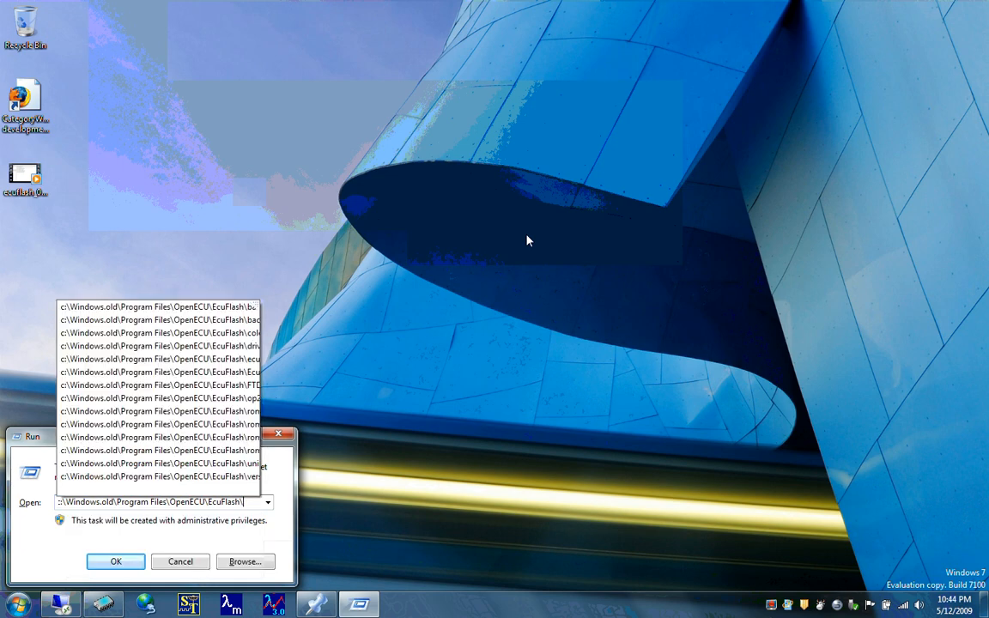
pyautogui.press('Return')
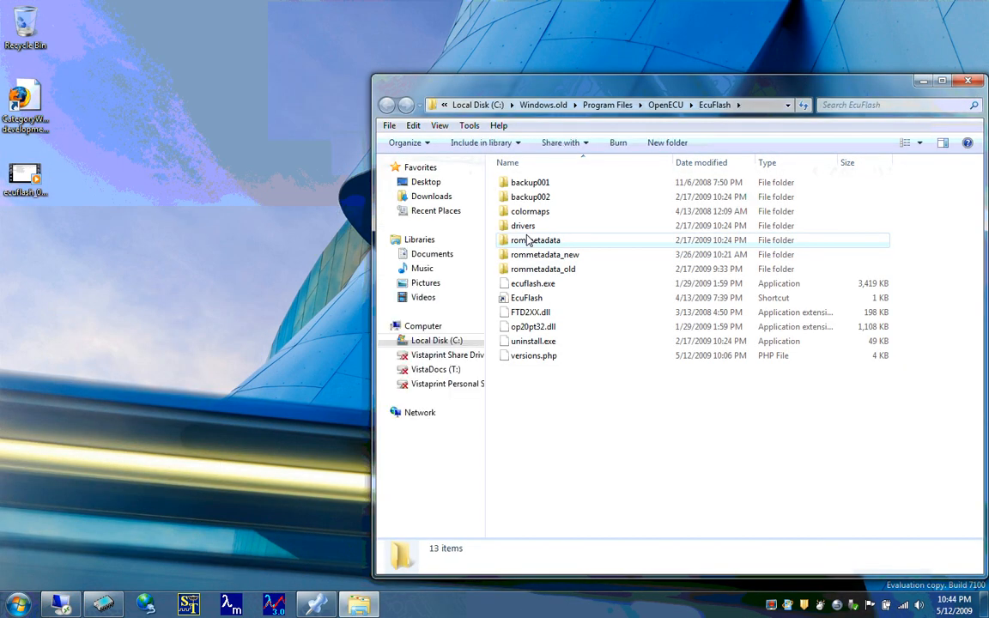
# - Go to the evo folder inside rommetadata\mitsubishi
pyautogui.moveTo(590, 90); pyautogui.dragTo(402, 71)
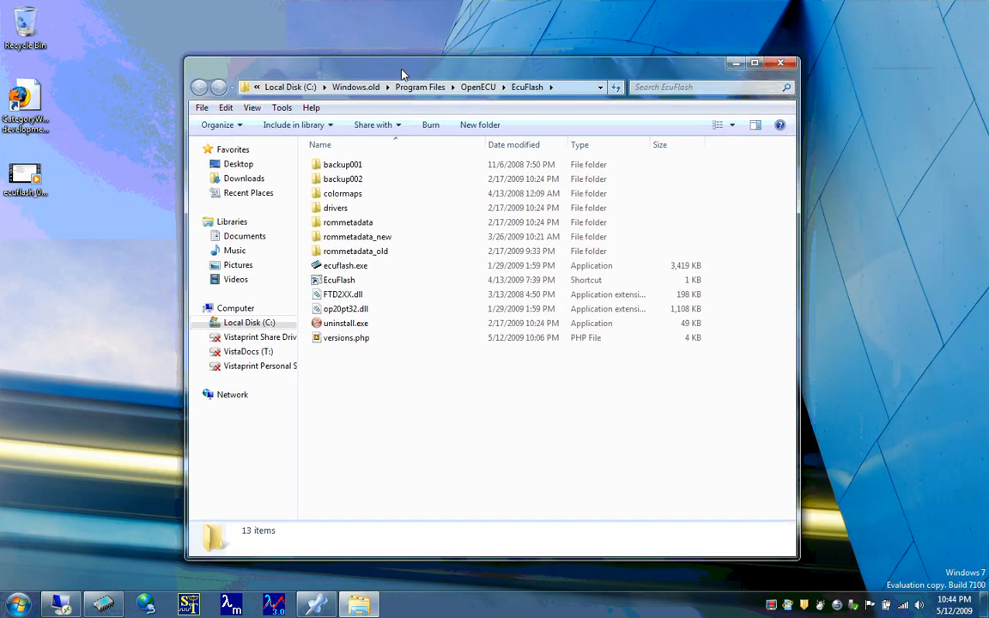
pyautogui.doubleClick(381, 227)
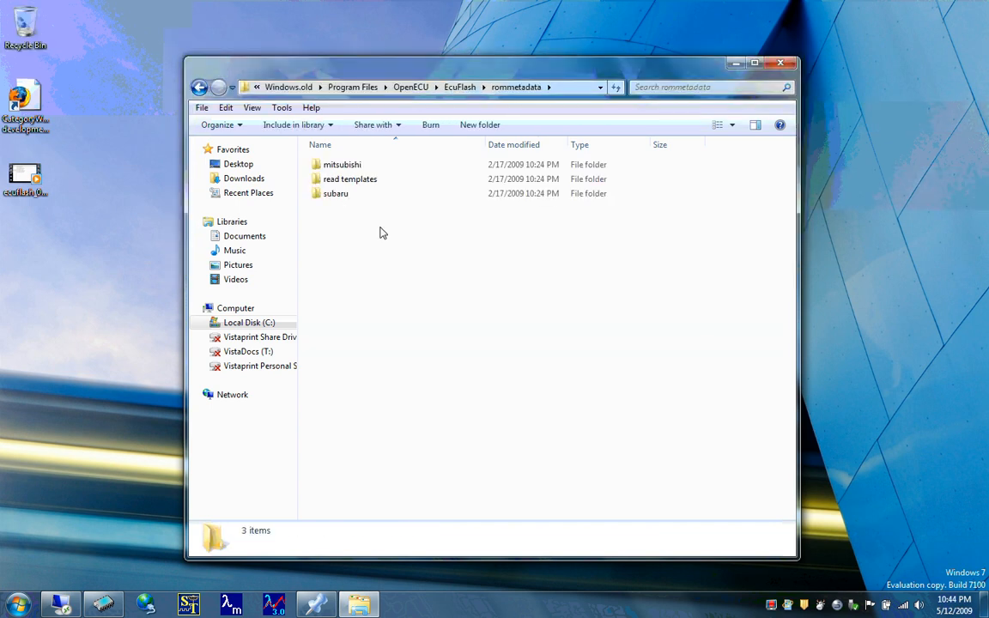
pyautogui.press('Down')
pyautogui.press('Up')
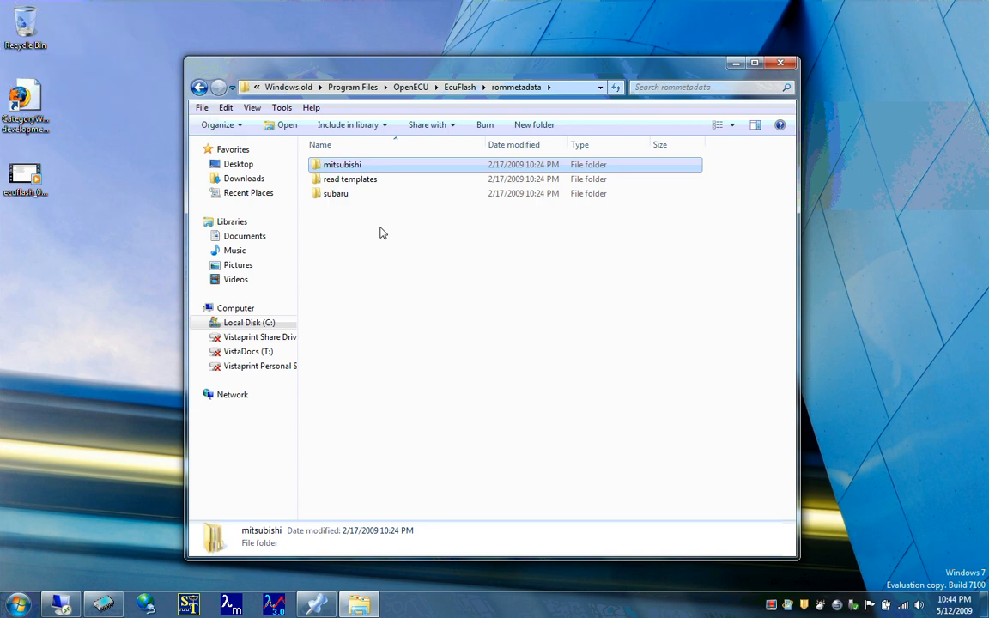
pyautogui.press('Return')
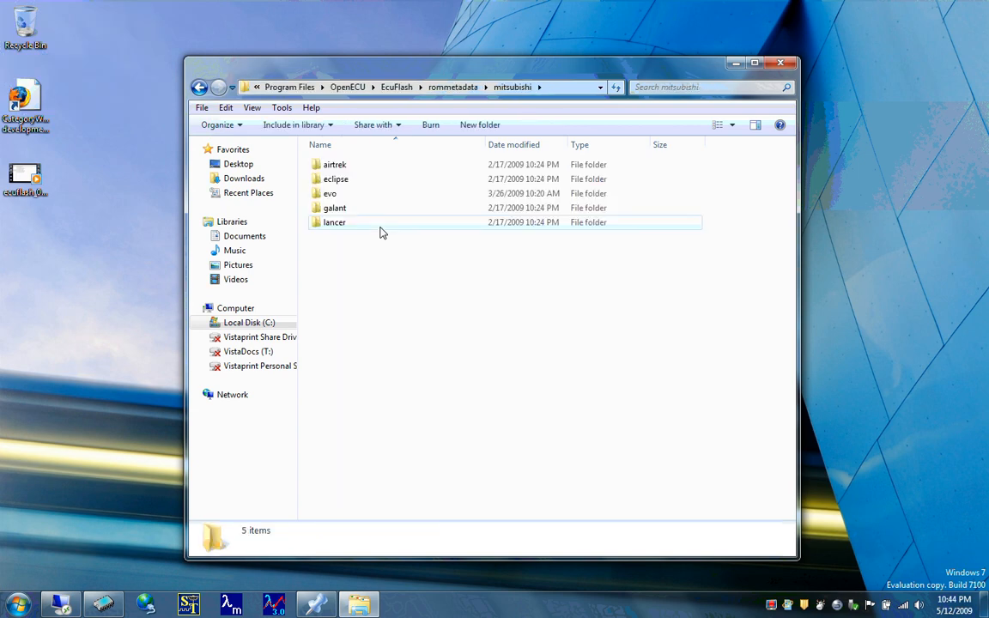
pyautogui.doubleClick(344, 195)
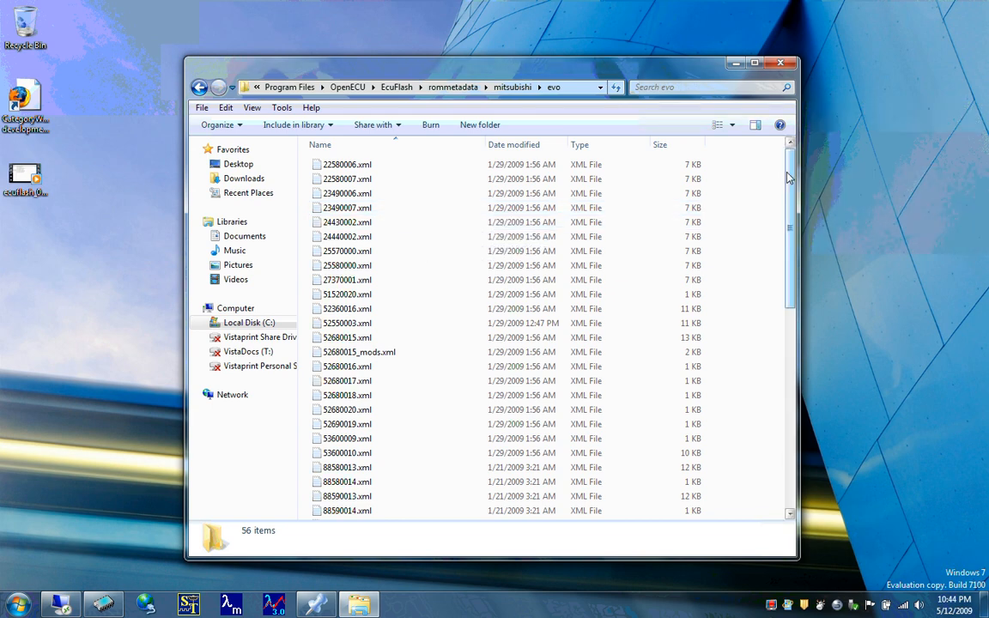
# - Open evo9base_20081101.xml from the evo folder in Notepad and maximize its window
pyautogui.moveTo(791, 191); pyautogui.dragTo(730, 102)
pyautogui.moveTo(791, 214); pyautogui.dragTo(783, 423)
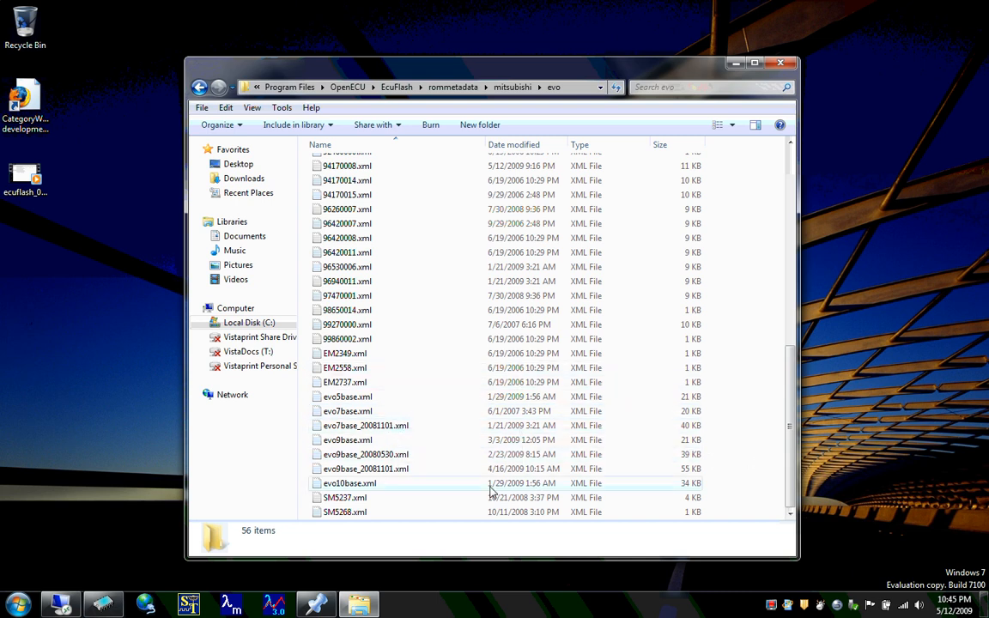
pyautogui.rightClick(383, 475)
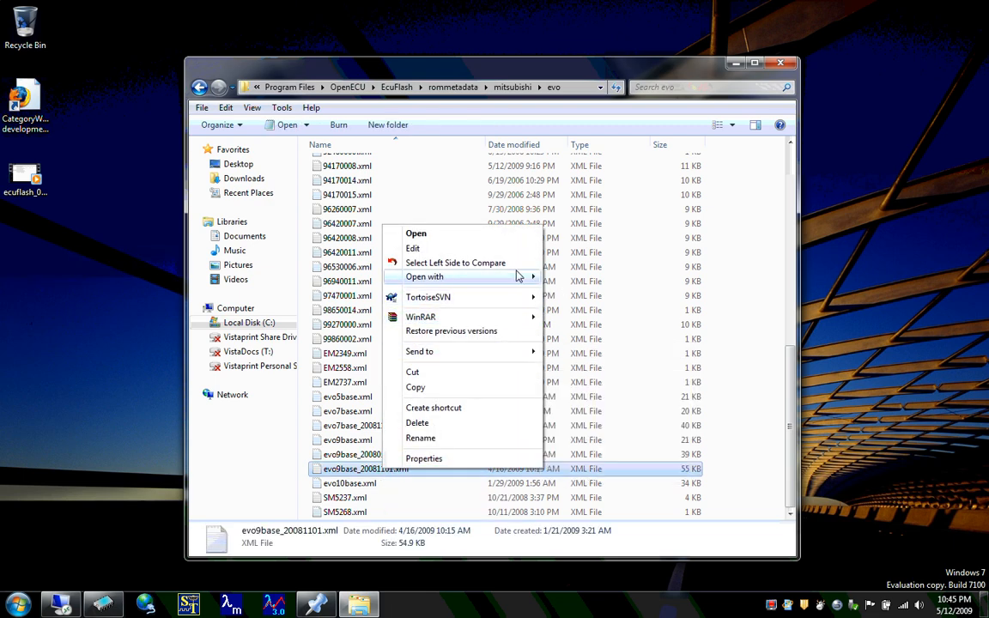
pyautogui.moveTo(519, 276)
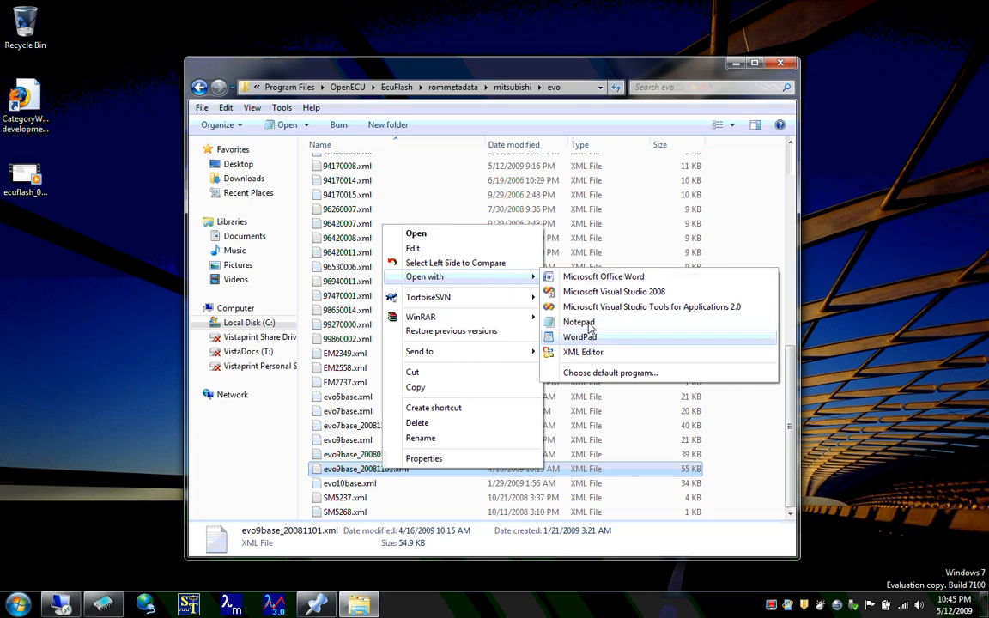
pyautogui.click(589, 322)
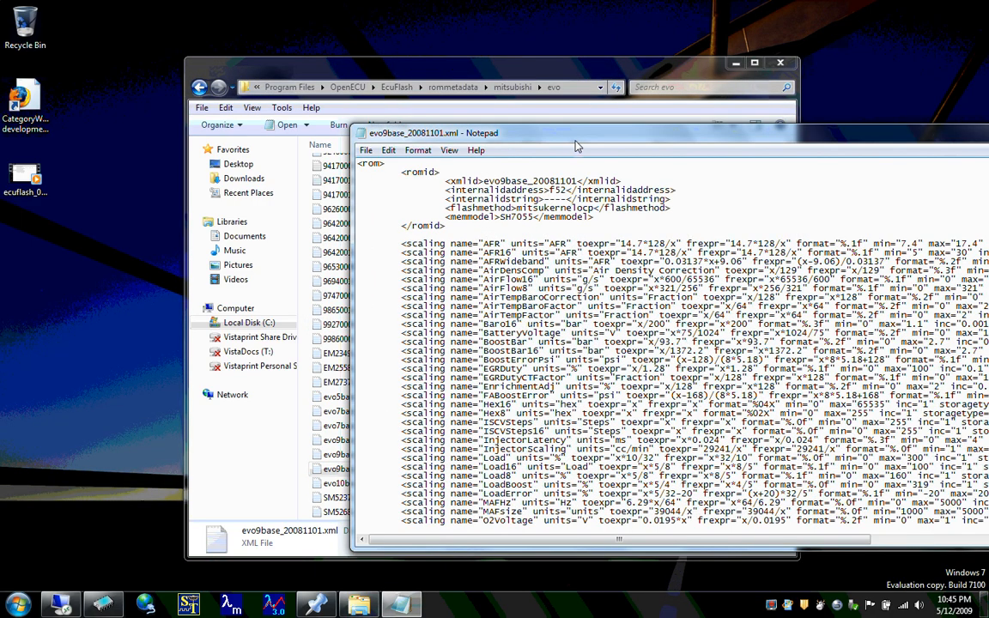
pyautogui.moveTo(577, 146); pyautogui.dragTo(347, 147)
pyautogui.doubleClick(348, 148)
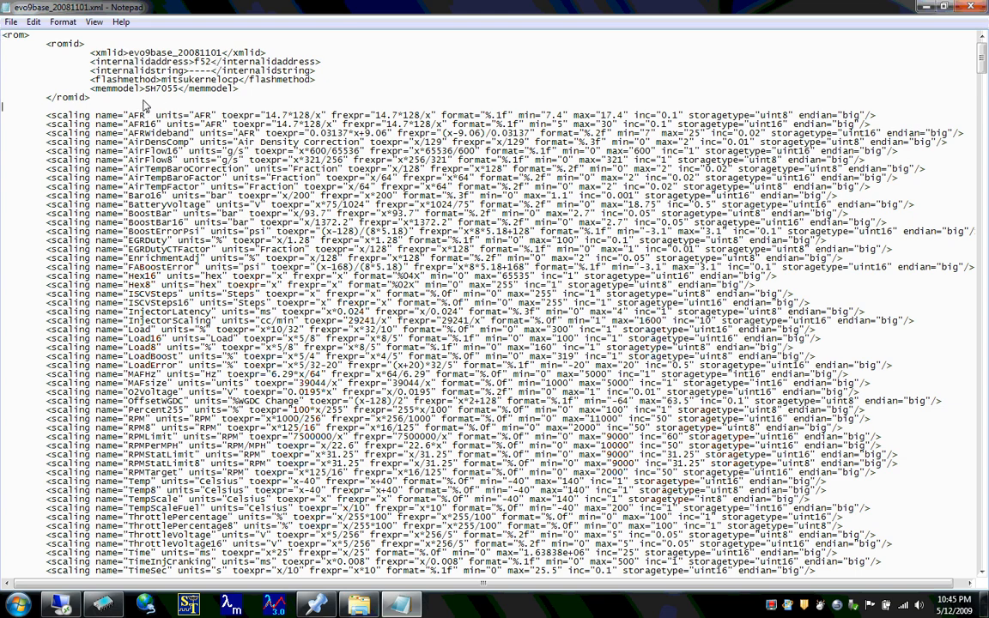
# - Examine the scaling definitions at the start of the XML file, from AFR down to uint8
pyautogui.press('Down')
pyautogui.press('Down')
pyautogui.press('Down')
pyautogui.press('Down')
pyautogui.press('Down')
pyautogui.press('Down')
pyautogui.press('Down')
pyautogui.press('Down')
pyautogui.press('Down')
pyautogui.press('Down')
pyautogui.press('Down')
pyautogui.press('Down')
pyautogui.press('Down')
pyautogui.press('Down')
pyautogui.press('Down')
pyautogui.press('Down')
pyautogui.press('Down')
pyautogui.press('Down')
pyautogui.press('Down')
pyautogui.press('Down')
pyautogui.press('Down')
pyautogui.press('Down')
pyautogui.press('Down')
pyautogui.press('Down')
pyautogui.press('Down')
pyautogui.press('Down')
pyautogui.press('Down')
pyautogui.press('Down')
pyautogui.press('Down')
pyautogui.press('Down')
pyautogui.press('Down')
pyautogui.press('Down')
pyautogui.press('Down')
pyautogui.press('Down')
pyautogui.press('Down')
pyautogui.press('Down')
pyautogui.press('Down')
pyautogui.press('Down')
pyautogui.press('Down')
pyautogui.press('Down')
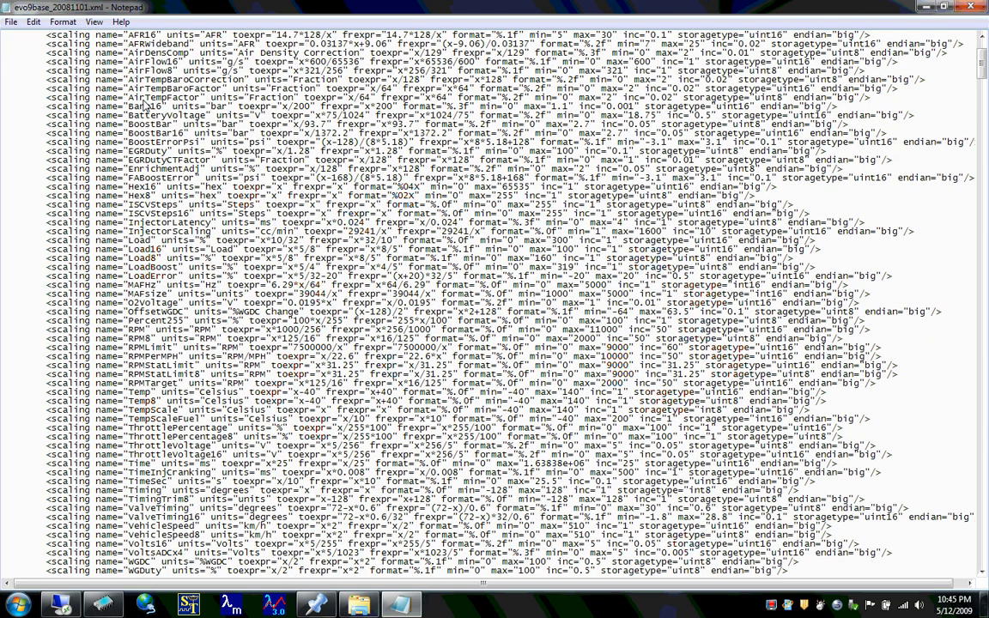
pyautogui.press('Down')
pyautogui.press('Down')
pyautogui.press('Down')
pyautogui.press('Down')
pyautogui.press('Down')
pyautogui.press('Down')
pyautogui.press('Down')
pyautogui.press('Down')
pyautogui.press('Down')
pyautogui.press('Down')
pyautogui.press('Down')
pyautogui.press('Down')
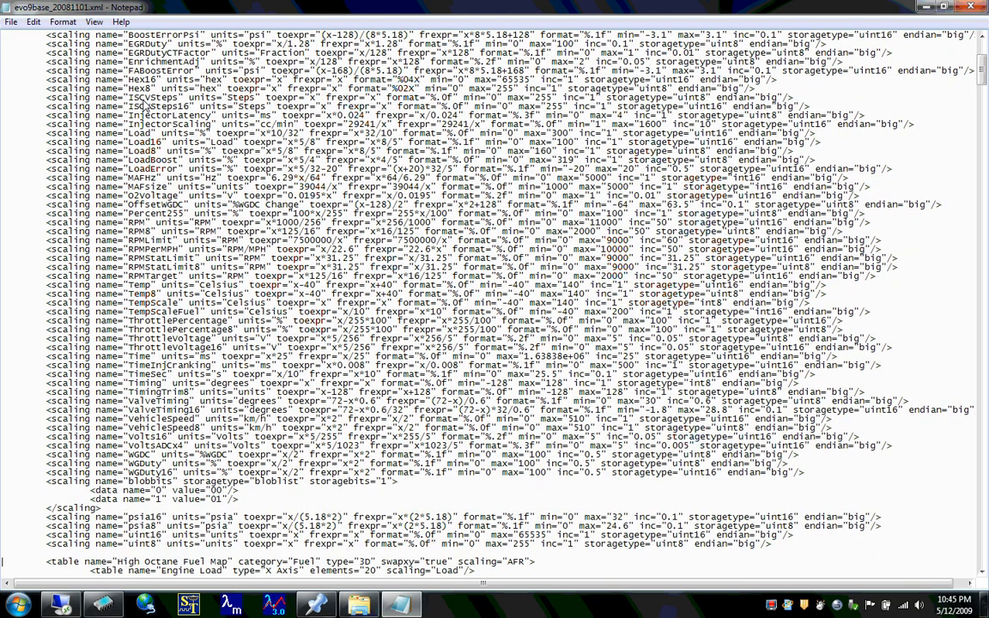
pyautogui.press('Up')
pyautogui.press('Up')
pyautogui.press('Up')
pyautogui.press('Up')
pyautogui.press('Up')
pyautogui.press('Up')
pyautogui.press('Up')
pyautogui.press('Up')
pyautogui.press('Up')
pyautogui.press('Up')
pyautogui.press('Up')
pyautogui.press('Up')
pyautogui.press('Up')
pyautogui.press('Up')
pyautogui.press('Up')
pyautogui.press('Up')
pyautogui.press('Up')
pyautogui.press('Up')
pyautogui.press('Up')
pyautogui.press('Up')
pyautogui.press('Up')
pyautogui.press('Up')
pyautogui.press('Up')
pyautogui.press('Up')
pyautogui.press('Up')
pyautogui.press('Up')
pyautogui.press('Up')
pyautogui.press('Up')
pyautogui.press('Up')
pyautogui.press('Up')
pyautogui.press('Up')
pyautogui.press('Up')
pyautogui.press('Up')
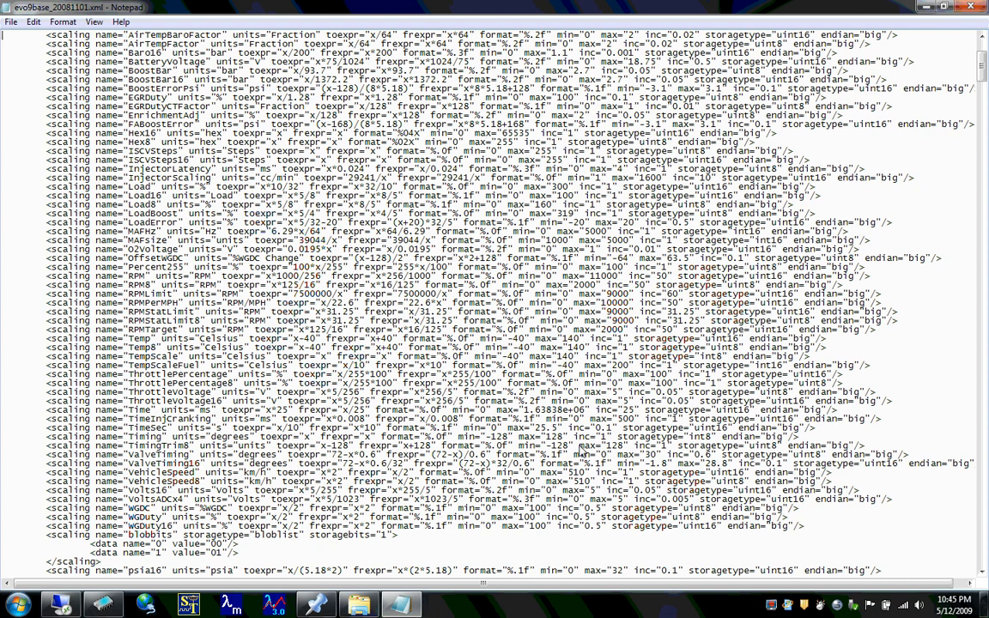
pyautogui.click(507, 537)
pyautogui.press('Down')
pyautogui.press('Down')
pyautogui.press('Down')
pyautogui.press('Down')
pyautogui.press('Down')
pyautogui.press('Down')
pyautogui.press('Down')
pyautogui.press('Down')
pyautogui.press('Down')
pyautogui.press('Down')
pyautogui.press('Down')
pyautogui.press('Down')
pyautogui.press('Down')
pyautogui.press('Down')
pyautogui.press('Down')
pyautogui.press('Down')
pyautogui.press('Down')
pyautogui.press('Down')
pyautogui.press('Down')
pyautogui.press('Down')
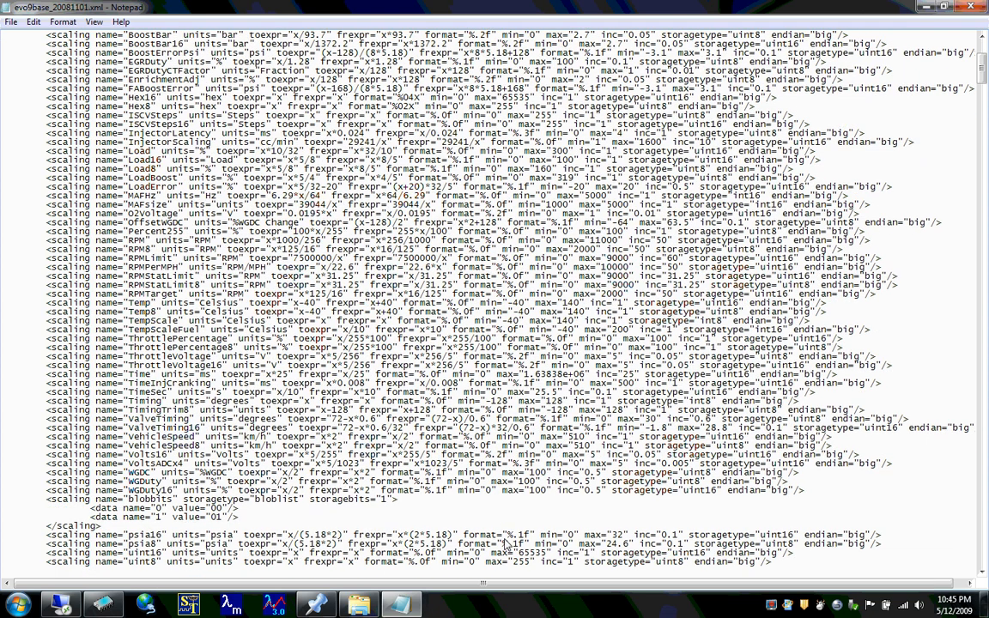
# - Examine the fuel table definitions, from High Octane Fuel Map and Low Octane Fuel Map to the MAF and open loop tables
pyautogui.press('Down')
pyautogui.press('Down')
pyautogui.press('Down')
pyautogui.press('Down')
pyautogui.press('Down')
pyautogui.press('Down')
pyautogui.press('Down')
pyautogui.press('Down')
pyautogui.press('Down')
pyautogui.press('Down')
pyautogui.press('Down')
pyautogui.press('Down')
pyautogui.press('Down')
pyautogui.press('Down')
pyautogui.press('Down')
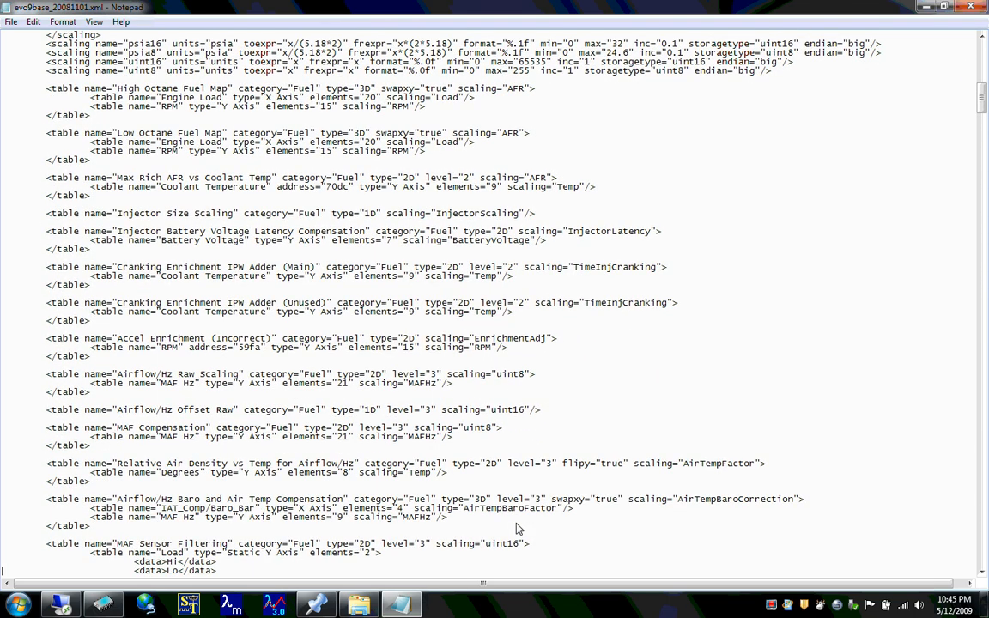
pyautogui.press('Down')
pyautogui.press('Down')
pyautogui.press('Down')
pyautogui.press('Down')
pyautogui.press('Down')
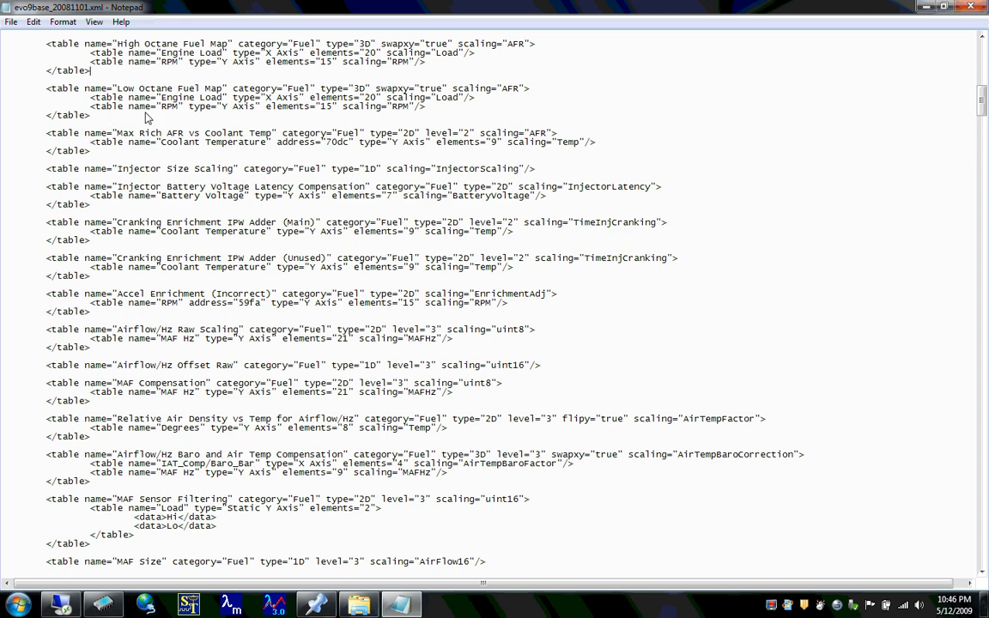
pyautogui.press('Home')
pyautogui.press('Down')
pyautogui.press('Down')
pyautogui.press('Down')
pyautogui.press('Down')
pyautogui.press('Down')
pyautogui.press('Home')
pyautogui.press('Down')
pyautogui.press('Down')
pyautogui.press('Down')
pyautogui.press('Down')
pyautogui.press('Down')
pyautogui.press('Down')
pyautogui.press('Down')
pyautogui.press('Down')
pyautogui.press('Down')
pyautogui.press('Down')
pyautogui.press('Down')
pyautogui.press('Down')
pyautogui.press('Down')
pyautogui.press('Down')
pyautogui.press('Down')
pyautogui.press('Down')
pyautogui.press('Down')
pyautogui.press('Down')
pyautogui.press('Down')
pyautogui.press('Down')
pyautogui.press('Down')
pyautogui.press('Down')
pyautogui.press('Down')
pyautogui.press('Down')
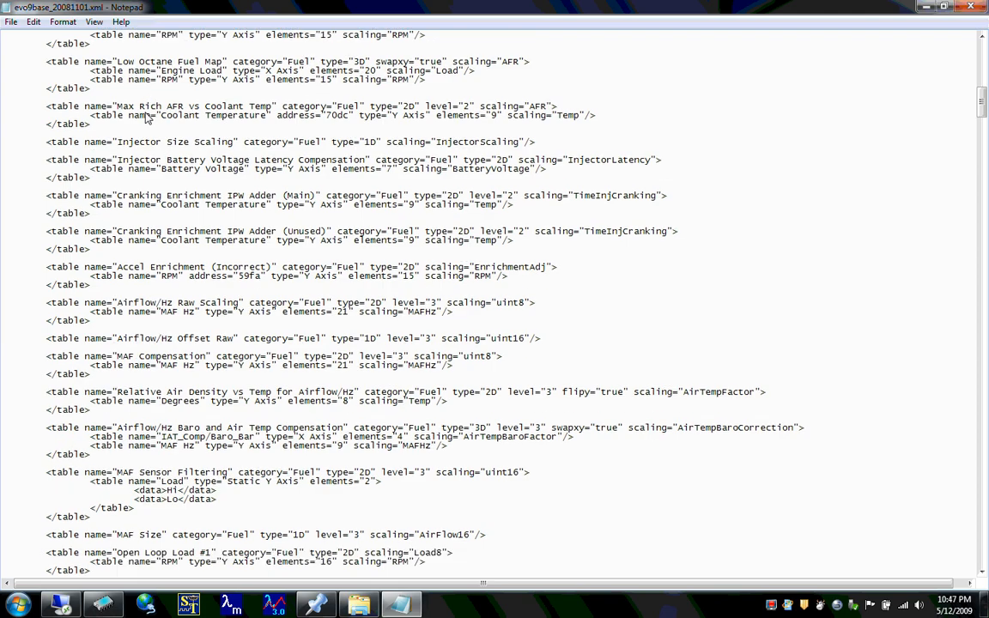
# - Skim the lean spool, ignition timing, turbo boost and idle table definitions down to the OBD-II section
pyautogui.press('Down')
pyautogui.press('Down')
pyautogui.press('Down')
pyautogui.press('Down')
pyautogui.press('Down')
pyautogui.press('Down')
pyautogui.press('Down')
pyautogui.press('Down')
pyautogui.press('Down')
pyautogui.press('Down')
pyautogui.press('Down')
pyautogui.press('Down')
pyautogui.press('Down')
pyautogui.press('Down')
pyautogui.press('Down')
pyautogui.press('Down')
pyautogui.press('Down')
pyautogui.press('Down')
pyautogui.press('Down')
pyautogui.press('Down')
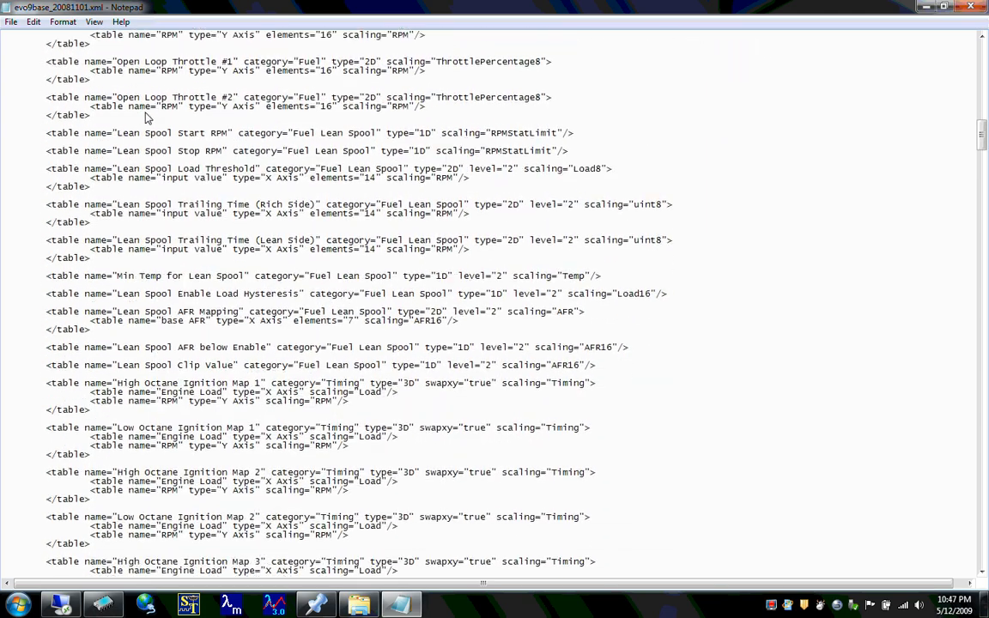
pyautogui.press('Down')
pyautogui.press('Down')
pyautogui.press('Down')
pyautogui.press('Down')
pyautogui.press('Down')
pyautogui.press('Down')
pyautogui.press('Down')
pyautogui.press('Down')
pyautogui.press('Down')
pyautogui.press('Down')
pyautogui.press('Down')
pyautogui.press('Down')
pyautogui.press('Down')
pyautogui.press('Down')
pyautogui.press('Down')
pyautogui.press('Down')
pyautogui.press('Down')
pyautogui.press('Down')
pyautogui.press('Down')
pyautogui.press('Down')
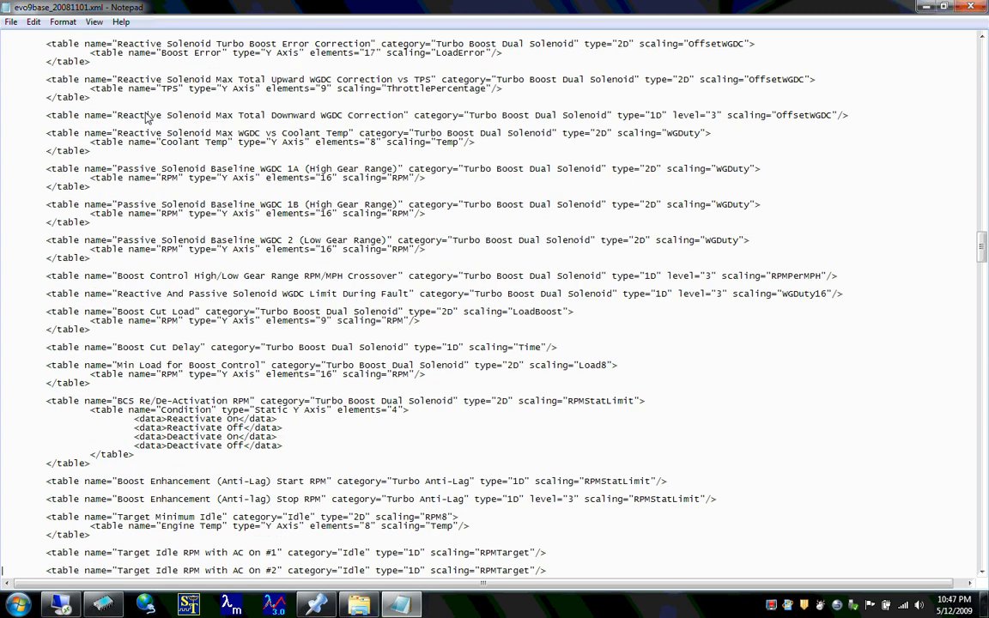
pyautogui.press('pagedown')
pyautogui.press('pagedown')
pyautogui.press('pagedown')
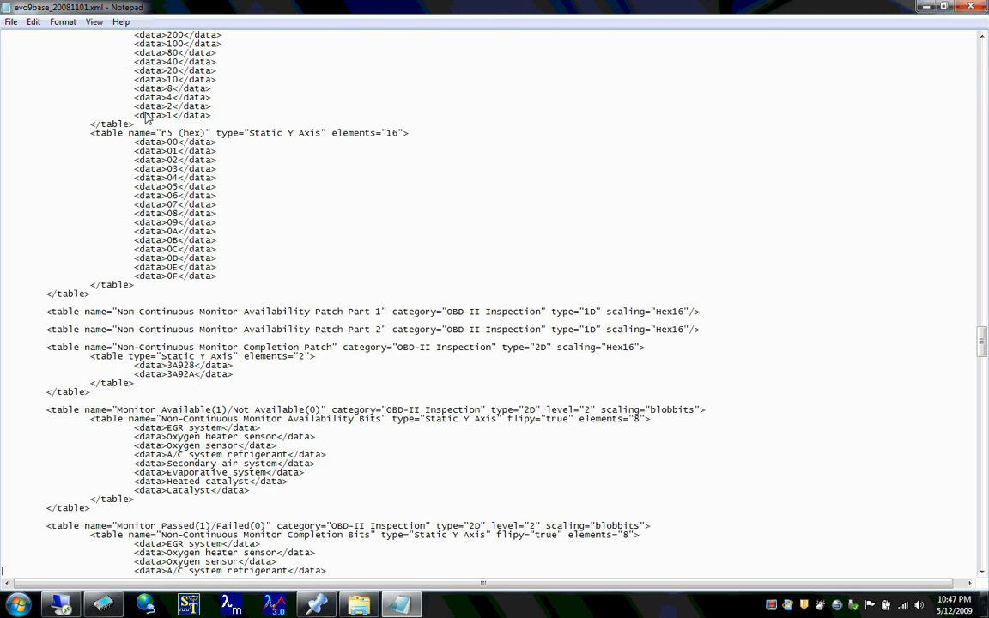
# - Examine the OBD-II Codes table with its static axes and the Non-Continuous Monitor tables that follow
pyautogui.press('Up')
pyautogui.press('Up')
pyautogui.press('Up')
pyautogui.press('Up')
pyautogui.press('Up')
pyautogui.press('Up')
pyautogui.press('Up')
pyautogui.press('Up')
pyautogui.press('Up')
pyautogui.press('Up')
pyautogui.press('Up')
pyautogui.press('Up')
pyautogui.press('Up')
pyautogui.press('Up')
pyautogui.press('Up')
pyautogui.press('Up')
pyautogui.press('Up')
pyautogui.press('Up')
pyautogui.press('Up')
pyautogui.press('Up')
pyautogui.press('Up')
pyautogui.press('Up')
pyautogui.press('Up')
pyautogui.press('Up')
pyautogui.press('Up')
pyautogui.press('Up')
pyautogui.press('Up')
pyautogui.press('Up')
pyautogui.press('Up')
pyautogui.press('Up')
pyautogui.press('Up')
pyautogui.press('Up')
pyautogui.press('Up')
pyautogui.press('Up')
pyautogui.press('Up')
pyautogui.press('Up')
pyautogui.press('Up')
pyautogui.press('Up')
pyautogui.press('Up')
pyautogui.press('Up')
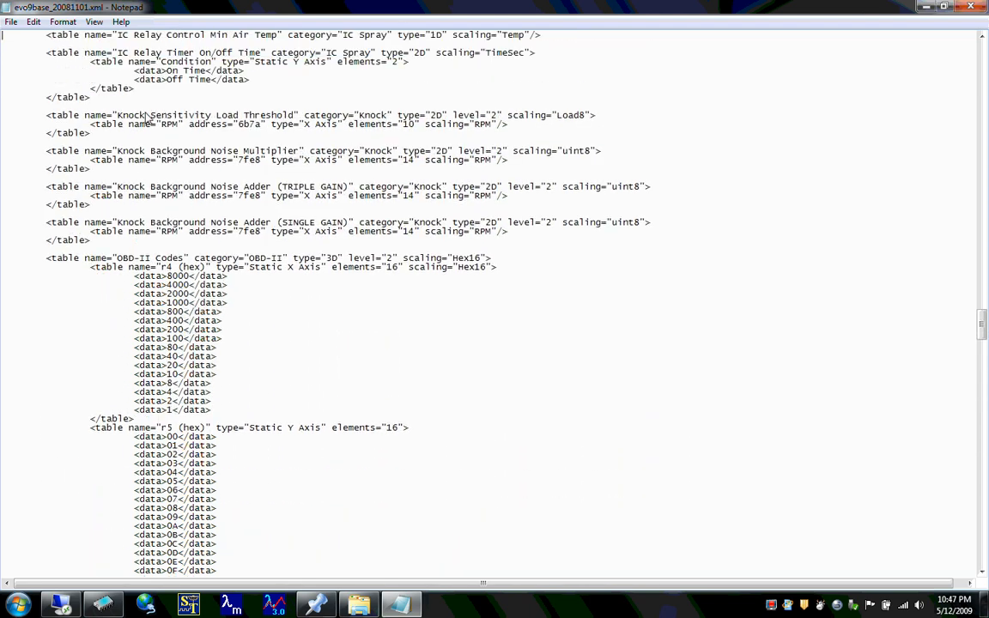
pyautogui.press('Down')
pyautogui.press('Down')
pyautogui.press('Down')
pyautogui.press('Down')
pyautogui.press('Down')
pyautogui.press('Down')
pyautogui.press('Down')
pyautogui.press('Down')
pyautogui.press('Down')
pyautogui.press('Down')
pyautogui.press('Down')
pyautogui.press('Down')
pyautogui.press('Down')
pyautogui.press('Down')
pyautogui.press('Down')
pyautogui.press('Down')
pyautogui.press('Down')
pyautogui.press('Down')
pyautogui.press('Down')
pyautogui.press('Down')
pyautogui.press('Down')
pyautogui.press('Down')
pyautogui.press('Down')
pyautogui.press('Down')
pyautogui.press('Down')
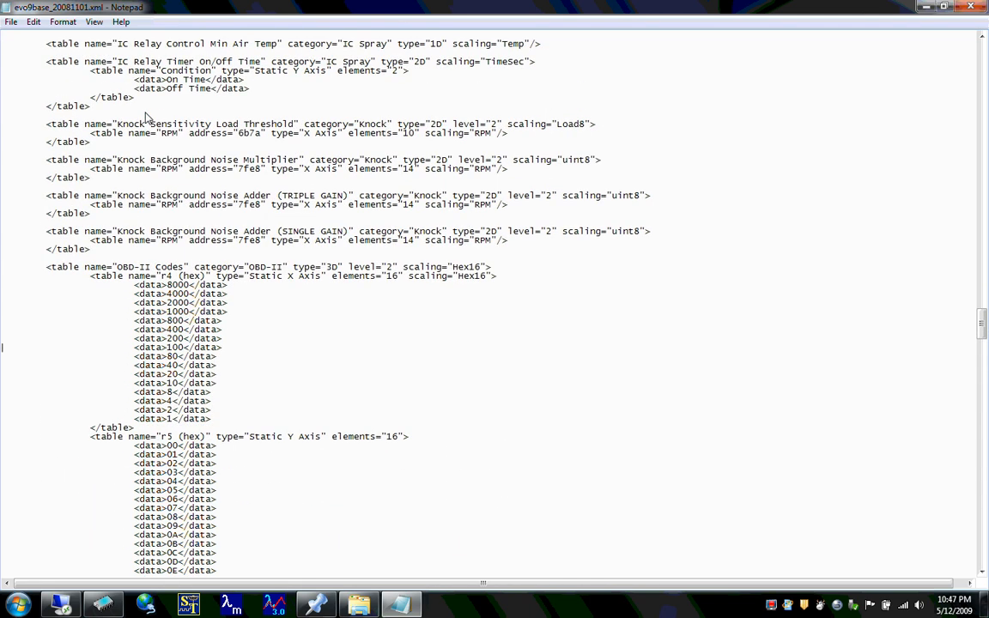
pyautogui.press('Down')
pyautogui.press('Down')
pyautogui.press('Down')
pyautogui.press('Down')
pyautogui.press('Down')
pyautogui.press('Down')
pyautogui.press('Down')
pyautogui.press('Down')
pyautogui.press('Down')
pyautogui.press('Down')
pyautogui.press('Down')
pyautogui.press('Down')
pyautogui.press('Down')
pyautogui.press('Down')
pyautogui.press('Down')
pyautogui.press('Down')
pyautogui.press('Down')
pyautogui.press('Down')
pyautogui.press('Down')
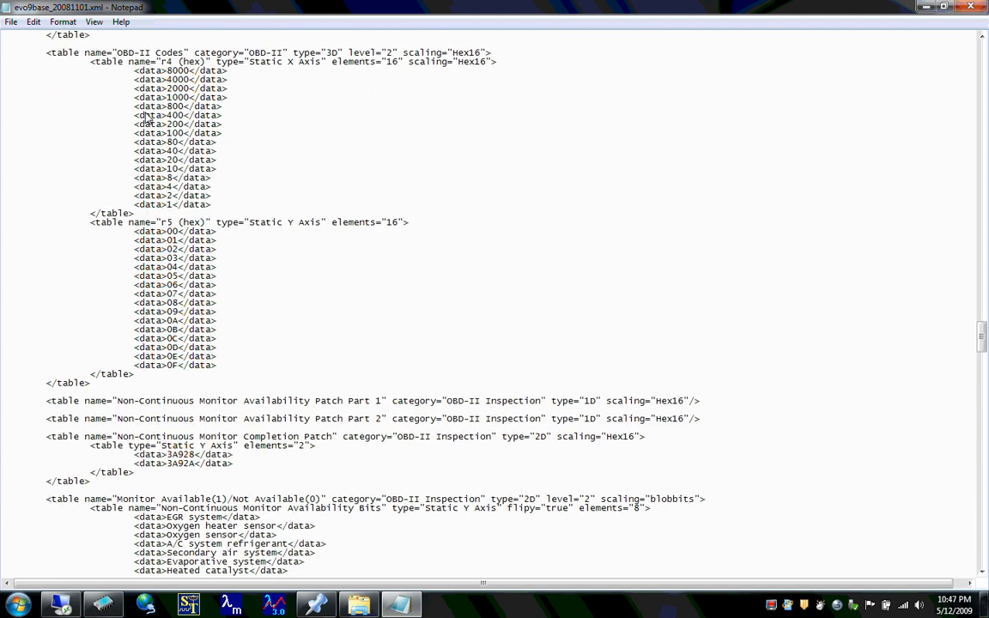
pyautogui.press('Down')
pyautogui.press('Down')
pyautogui.press('Down')
pyautogui.press('Down')
pyautogui.press('Down')
pyautogui.press('Down')
pyautogui.press('Down')
pyautogui.press('Down')
pyautogui.press('Down')
pyautogui.press('Down')
pyautogui.press('Down')
pyautogui.press('Down')
pyautogui.press('Down')
pyautogui.press('Down')
pyautogui.press('Down')
pyautogui.press('Down')
pyautogui.press('Down')
pyautogui.press('Down')
pyautogui.press('Down')
pyautogui.press('Down')
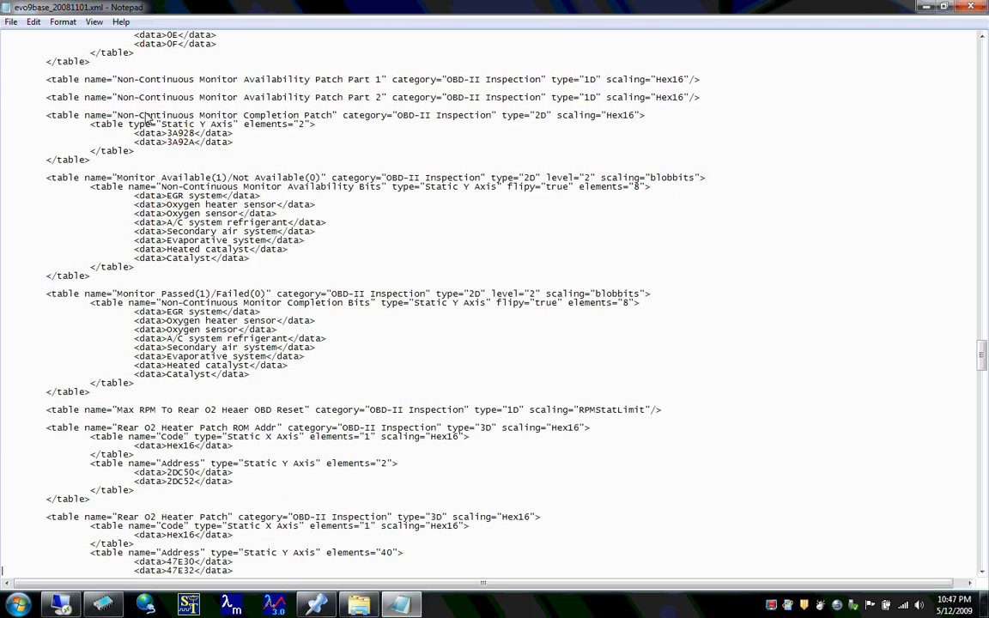
pyautogui.press('Down')
pyautogui.press('Down')
pyautogui.press('Down')
pyautogui.press('Down')
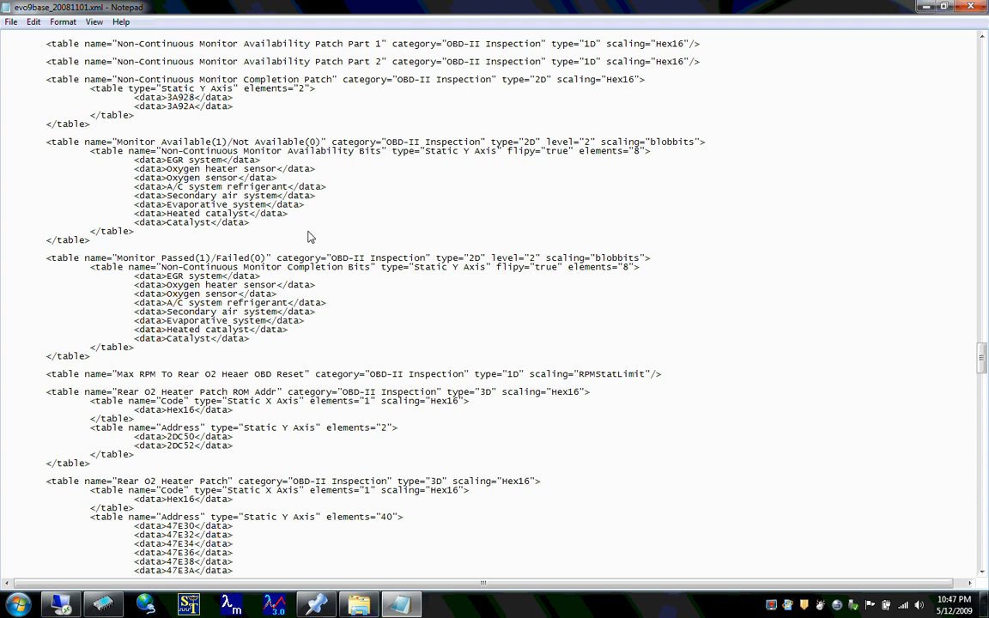
# - Examine the Monitor Available(1)/Not Available(0) table, including its static Y axis entries and its blobbits scaling reference
pyautogui.moveTo(238, 222); pyautogui.dragTo(239, 231)
pyautogui.click(239, 232)
pyautogui.press('Up')
pyautogui.press('Up')
pyautogui.press('Up')
pyautogui.press('Up')
pyautogui.press('Up')
pyautogui.press('Up')
pyautogui.press('Up')
pyautogui.press('Up')
pyautogui.press('Up')
pyautogui.press('Up')
pyautogui.press('Up')
pyautogui.press('Up')
pyautogui.press('Up')
pyautogui.press('Up')
pyautogui.press('Up')
pyautogui.press('Up')
pyautogui.press('Up')
pyautogui.press('Up')
pyautogui.press('Up')
pyautogui.press('Up')
pyautogui.press('Up')
pyautogui.press('Right')
pyautogui.press('Right')
pyautogui.press('Right')
pyautogui.press('Right')
pyautogui.press('Right')
pyautogui.press('Right')
pyautogui.press('Right')
pyautogui.press('Right')
pyautogui.press('Down')
pyautogui.press('Down')
pyautogui.press('Down')
pyautogui.press('Down')
pyautogui.press('Right')
pyautogui.press('Right')
pyautogui.press('Right')
pyautogui.press('Right')
pyautogui.press('Right')
pyautogui.press('Right')
pyautogui.press('Right')
pyautogui.press('Down')
# - Examine the Monitor Passed(1)/Failed(0) table and the Rear O2 Heater Patch ROM Addr table with its static axes
pyautogui.press('Down')
pyautogui.press('Down')
pyautogui.press('Down')
pyautogui.press('Down')
pyautogui.press('Down')
pyautogui.press('Down')
pyautogui.press('Down')
pyautogui.press('Down')
pyautogui.press('Down')
pyautogui.press('Down')
pyautogui.press('Down')
pyautogui.press('Down')
pyautogui.press('Down')
pyautogui.press('Down')
pyautogui.press('Down')
pyautogui.press('Down')
pyautogui.press('Down')
pyautogui.press('Down')
pyautogui.press('Down')
pyautogui.press('Down')
pyautogui.doubleClick(661, 143)
pyautogui.click(650, 143)
pyautogui.press('Home')
pyautogui.click(268, 243)
pyautogui.press('Up')
pyautogui.press('End')
pyautogui.press('Up')
pyautogui.press('Up')
pyautogui.press('Up')
pyautogui.press('Up')
pyautogui.press('Up')
pyautogui.press('Up')
pyautogui.press('Up')
pyautogui.press('Up')
pyautogui.click(255, 232)
pyautogui.press('Down')
pyautogui.press('Down')
pyautogui.press('Down')
pyautogui.press('Down')
pyautogui.press('Down')
pyautogui.press('Down')
pyautogui.press('Down')
pyautogui.press('Down')
pyautogui.press('Down')
pyautogui.press('Down')
pyautogui.press('Down')
pyautogui.press('Down')
pyautogui.press('Down')
pyautogui.press('Down')
pyautogui.press('Down')
pyautogui.press('Down')
pyautogui.press('Down')
pyautogui.press('Down')
pyautogui.press('Down')
pyautogui.press('Down')
pyautogui.press('Down')
pyautogui.press('Down')
pyautogui.press('Down')
pyautogui.press('Down')
pyautogui.press('Down')
pyautogui.press('Down')
pyautogui.press('Down')
pyautogui.press('Down')
pyautogui.press('Down')
pyautogui.press('Down')
pyautogui.press('Down')
pyautogui.press('Down')
pyautogui.press('Down')
pyautogui.press('Down')
pyautogui.press('Down')
pyautogui.press('Down')
pyautogui.press('Down')
pyautogui.press('Down')
pyautogui.press('Down')
pyautogui.press('Down')
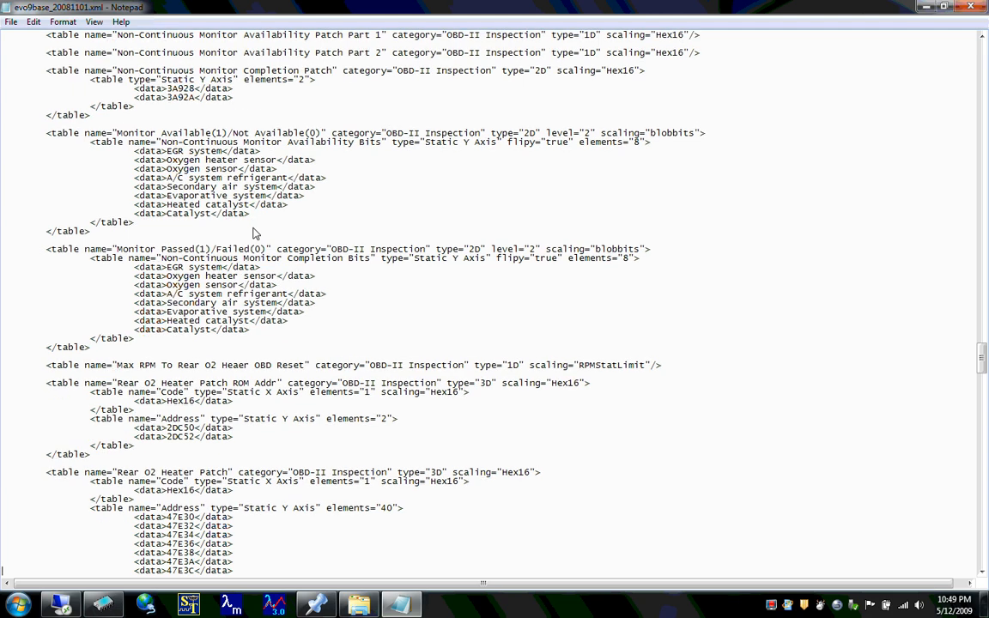
pyautogui.press('Down')
pyautogui.press('Down')
pyautogui.press('Down')
pyautogui.press('Down')
pyautogui.press('Down')
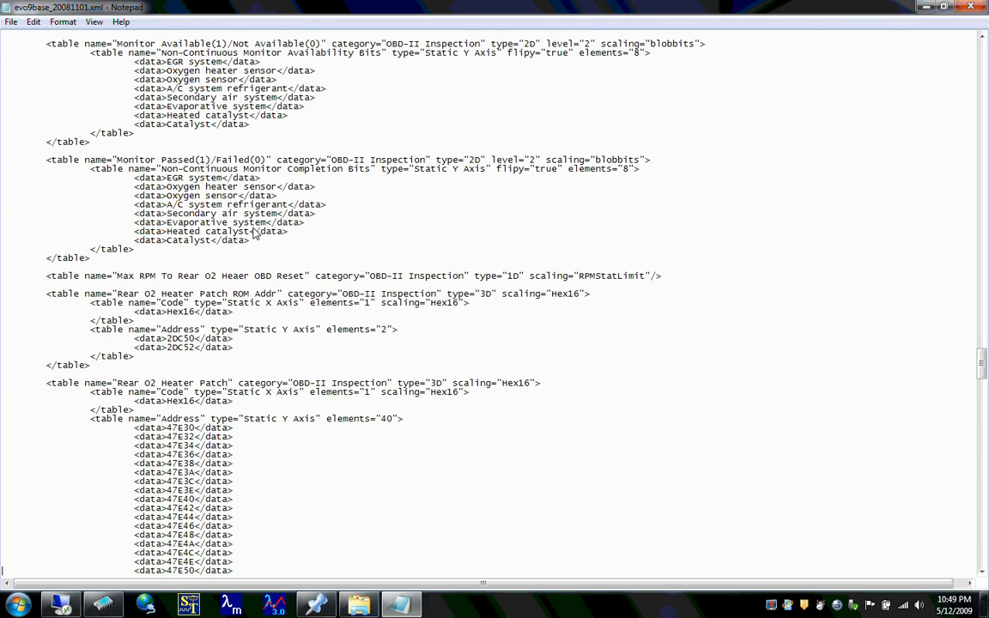
pyautogui.press('Down')
pyautogui.press('Down')
pyautogui.press('Down')
pyautogui.press('Down')
pyautogui.press('Down')
pyautogui.press('Down')
pyautogui.press('Down')
pyautogui.press('Down')
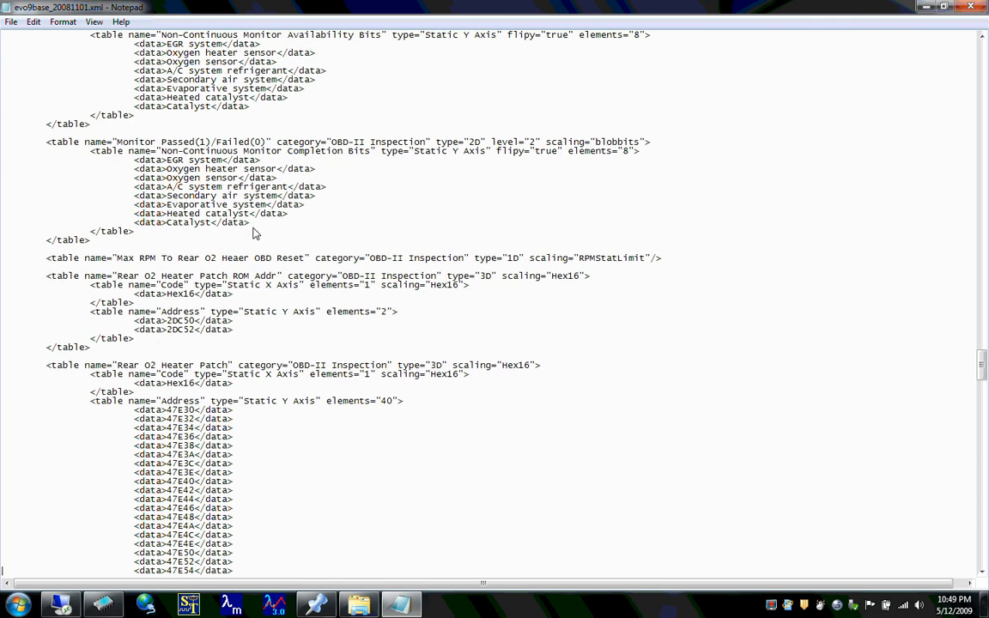
# - Skim the Rear O2 Heater Patch address list and the fuel temperature and EGR table definitions down to the ECU Periphery section
pyautogui.press('Down')
pyautogui.press('Down')
pyautogui.press('Down')
pyautogui.press('Down')
pyautogui.press('Down')
pyautogui.press('Down')
pyautogui.press('Down')
pyautogui.press('Down')
pyautogui.press('Down')
pyautogui.press('Down')
pyautogui.press('Down')
pyautogui.press('Down')
pyautogui.press('Down')
pyautogui.press('Down')
pyautogui.press('Down')
pyautogui.press('Down')
pyautogui.press('Down')
pyautogui.press('Down')
pyautogui.press('Down')
pyautogui.press('Down')
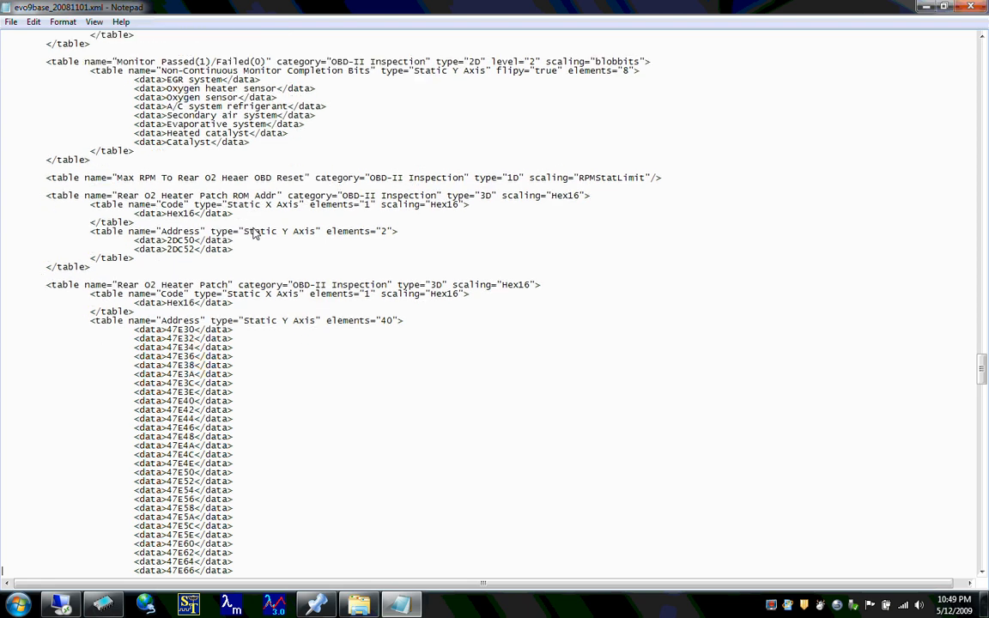
pyautogui.press('Down')
pyautogui.press('Down')
pyautogui.press('Down')
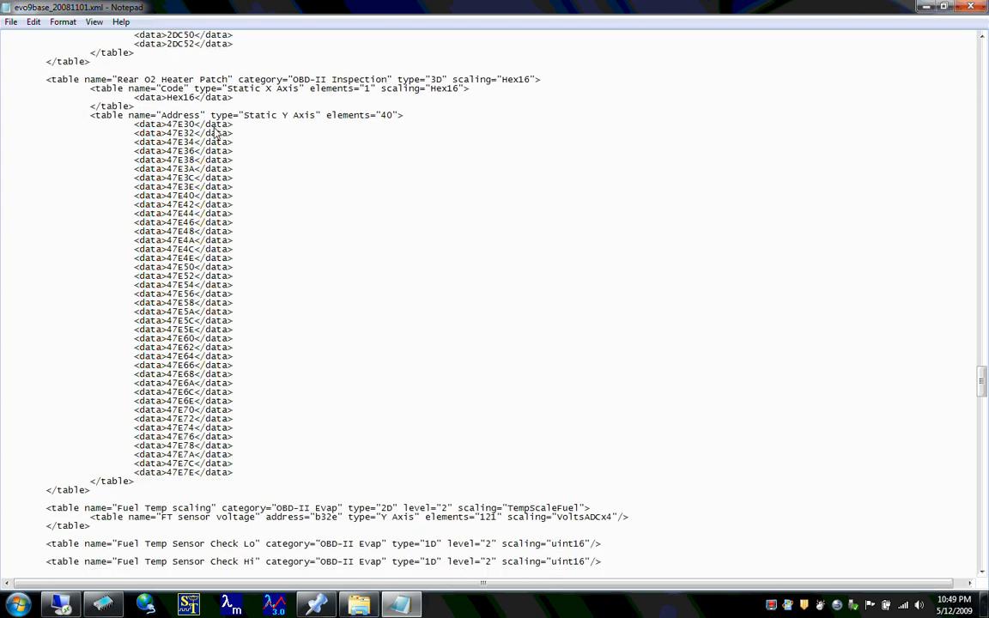
pyautogui.press('Down')
pyautogui.press('Down')
pyautogui.press('Down')
pyautogui.press('Down')
pyautogui.press('Down')
pyautogui.press('Down')
pyautogui.press('Down')
pyautogui.press('Down')
pyautogui.press('Down')
pyautogui.press('Down')
pyautogui.press('Down')
pyautogui.press('Down')
pyautogui.press('Down')
pyautogui.press('Down')
pyautogui.press('Down')
pyautogui.press('Down')
pyautogui.press('Down')
pyautogui.press('Down')
pyautogui.press('Down')
pyautogui.press('Down')
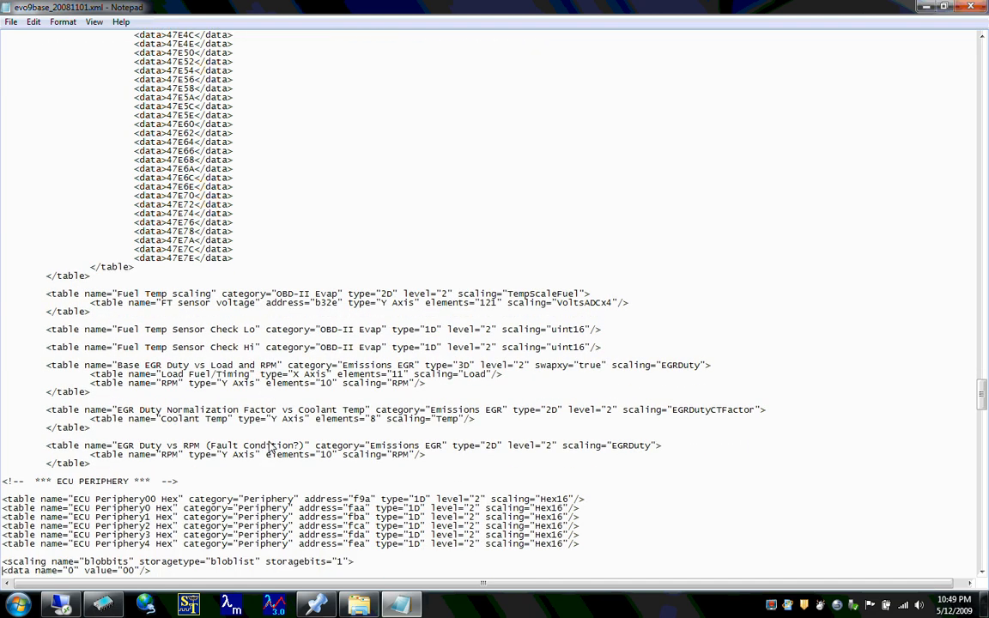
pyautogui.press('Down')
pyautogui.press('Down')
pyautogui.press('Down')
pyautogui.press('Down')
pyautogui.press('Down')
pyautogui.press('Down')
pyautogui.press('Down')
pyautogui.press('Down')
pyautogui.press('Down')
pyautogui.press('Down')
pyautogui.press('Down')
pyautogui.press('Down')
pyautogui.press('Down')
pyautogui.press('Down')
pyautogui.press('Down')
pyautogui.press('Down')
pyautogui.press('Down')
pyautogui.press('Down')
pyautogui.press('Down')
pyautogui.press('Down')
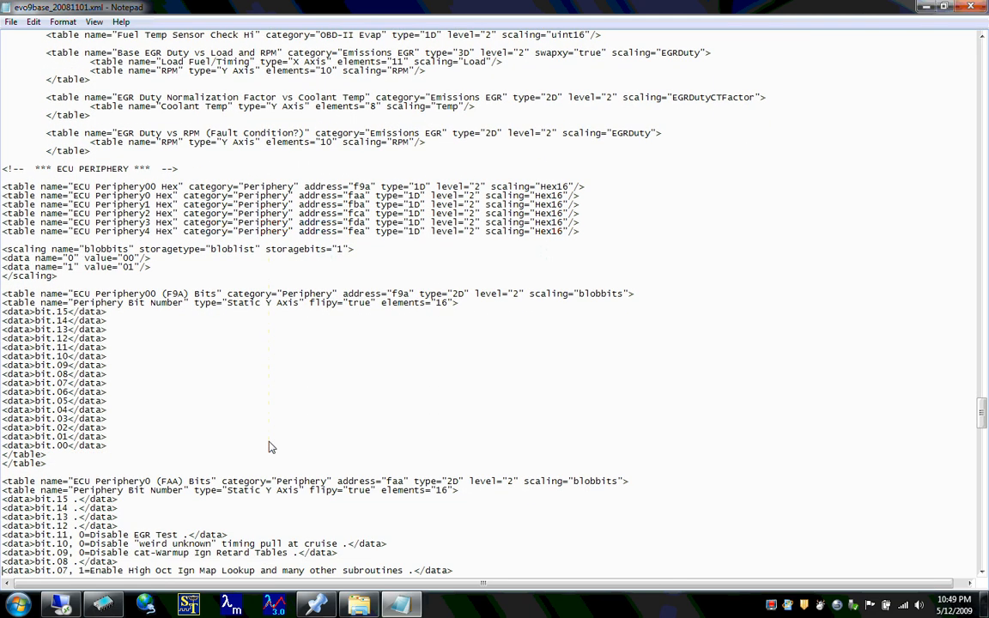
# - Examine the ECU Periphery bit tables from Periphery00 to Periphery4, down to the start of the MUT Table
pyautogui.press('Down')
pyautogui.press('Down')
pyautogui.press('Down')
pyautogui.press('Down')
pyautogui.press('Down')
pyautogui.press('Down')
pyautogui.press('Down')
pyautogui.press('Down')
pyautogui.press('Down')
pyautogui.press('Down')
pyautogui.press('Down')
pyautogui.press('Down')
pyautogui.press('Down')
pyautogui.press('Down')
pyautogui.press('Down')
pyautogui.press('Down')
pyautogui.press('Down')
pyautogui.press('Down')
pyautogui.press('Down')
pyautogui.press('Down')
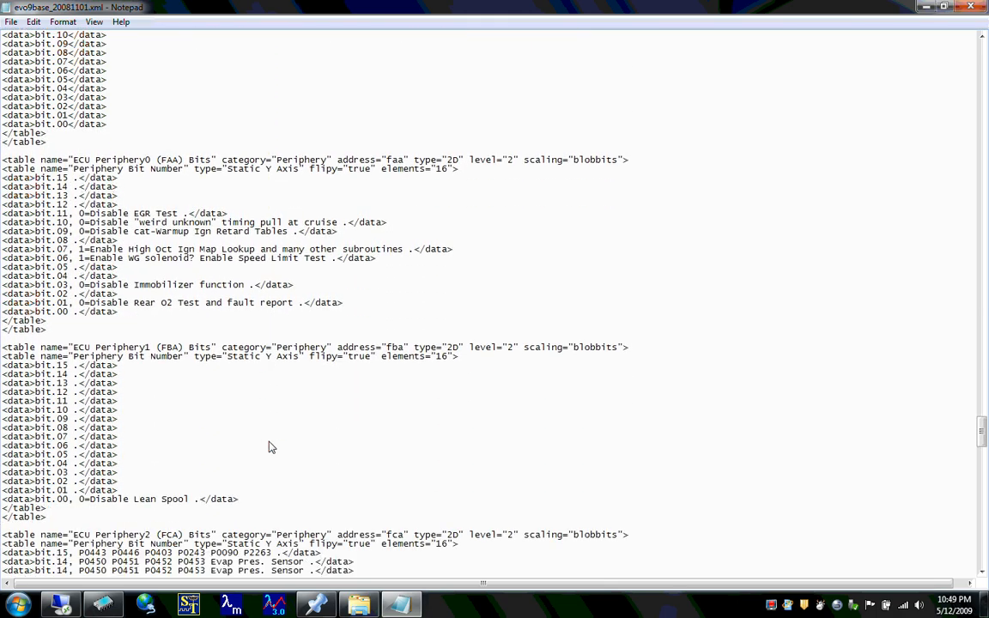
pyautogui.press('Down')
pyautogui.press('Down')
pyautogui.press('Down')
pyautogui.press('Down')
pyautogui.press('Down')
pyautogui.press('Down')
pyautogui.press('Down')
pyautogui.press('Down')
pyautogui.press('Down')
pyautogui.press('Down')
pyautogui.press('Down')
pyautogui.press('Down')
pyautogui.press('Down')
pyautogui.press('Down')
pyautogui.press('Down')
pyautogui.press('Down')
pyautogui.press('Down')
pyautogui.press('Down')
pyautogui.press('Down')
pyautogui.press('Down')
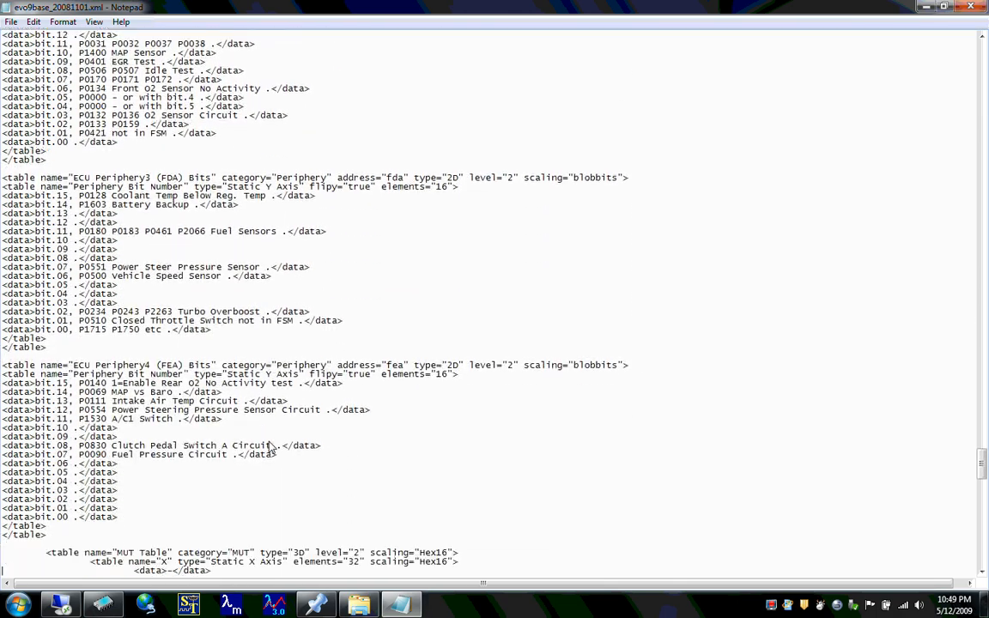
pyautogui.press('Down')
pyautogui.press('Down')
pyautogui.press('Down')
pyautogui.press('Down')
pyautogui.press('Down')
pyautogui.press('Down')
pyautogui.press('Down')
pyautogui.press('Down')
pyautogui.press('Down')
pyautogui.press('Down')
pyautogui.press('Down')
pyautogui.press('Down')
pyautogui.press('Down')
pyautogui.press('Down')
pyautogui.press('Down')
pyautogui.press('Down')
pyautogui.press('Down')
pyautogui.press('Down')
pyautogui.press('Down')
pyautogui.press('Down')
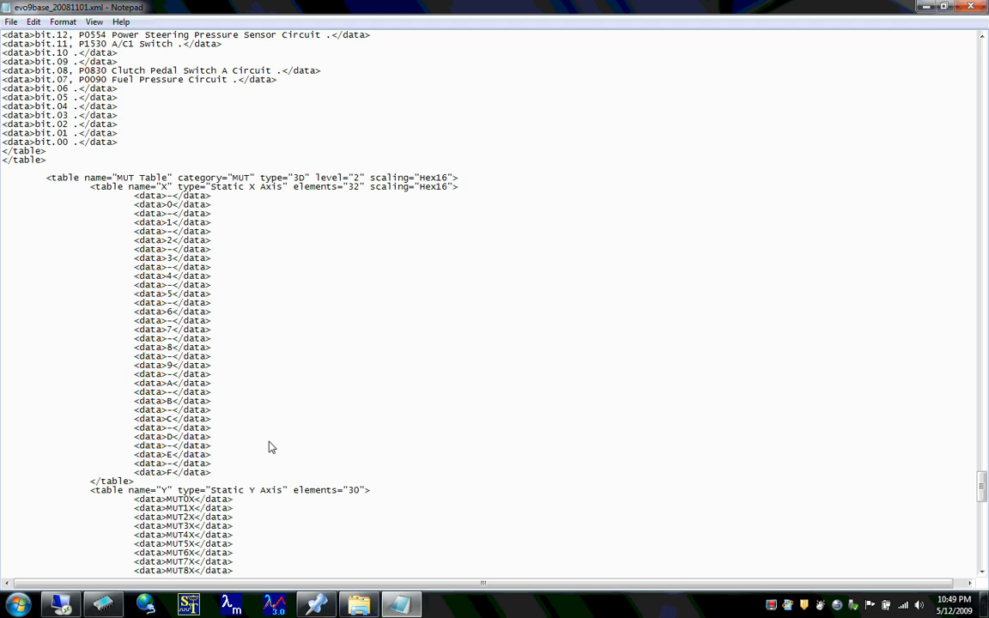
# - Highlight the complete MUT Table definition, from its opening line through its X and Y axes to the closing table tag
pyautogui.press('Up')
pyautogui.press('Up')
pyautogui.press('Up')
pyautogui.press('Up')
pyautogui.press('Up')
pyautogui.press('Up')
pyautogui.press('Up')
pyautogui.press('Up')
pyautogui.press('Up')
pyautogui.press('Up')
pyautogui.press('Up')
pyautogui.press('Up')
pyautogui.press('Up')
pyautogui.press('Up')
pyautogui.press('Up')
pyautogui.press('Up')
pyautogui.press('Up')
pyautogui.press('Up')
pyautogui.press('Up')
pyautogui.press('Up')
pyautogui.press('Down')
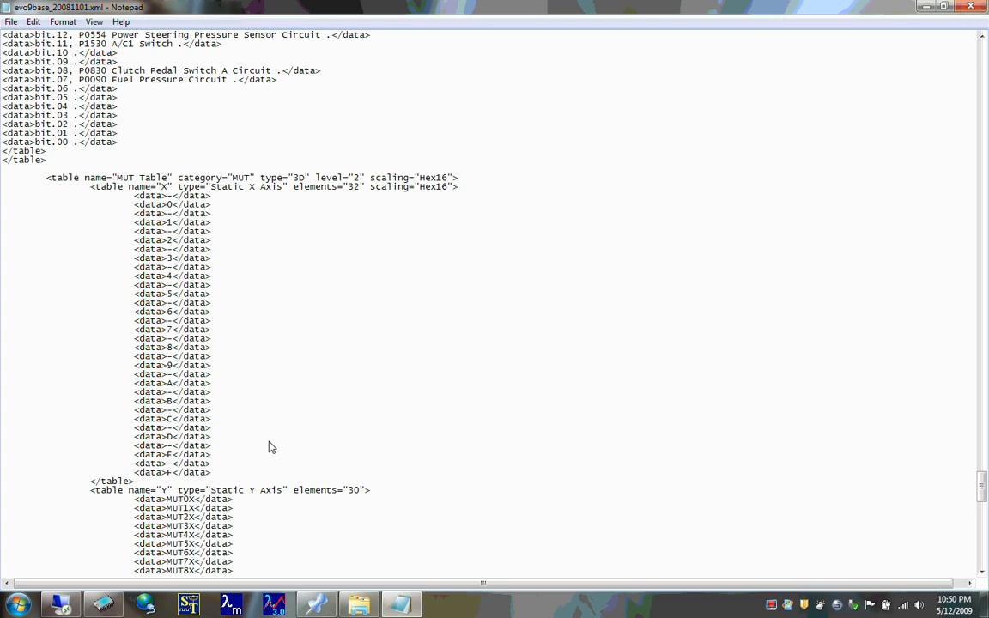
pyautogui.hotkey('shift', 'Down')
pyautogui.hotkey('shift', 'Down')
pyautogui.hotkey('shift', 'Down')
pyautogui.hotkey('shift', 'Down')
pyautogui.hotkey('shift', 'Down')
pyautogui.hotkey('shift', 'Down')
pyautogui.hotkey('shift', 'Down')
pyautogui.hotkey('shift', 'Down')
pyautogui.hotkey('shift', 'Down')
pyautogui.hotkey('shift', 'Down')
pyautogui.hotkey('shift', 'Down')
pyautogui.hotkey('shift', 'Down')
pyautogui.hotkey('shift', 'Down')
pyautogui.hotkey('shift', 'Down')
pyautogui.hotkey('shift', 'Down')
pyautogui.hotkey('shift', 'Down')
pyautogui.hotkey('shift', 'Down')
pyautogui.hotkey('shift', 'Down')
pyautogui.hotkey('shift', 'Down')
pyautogui.hotkey('shift', 'Down')
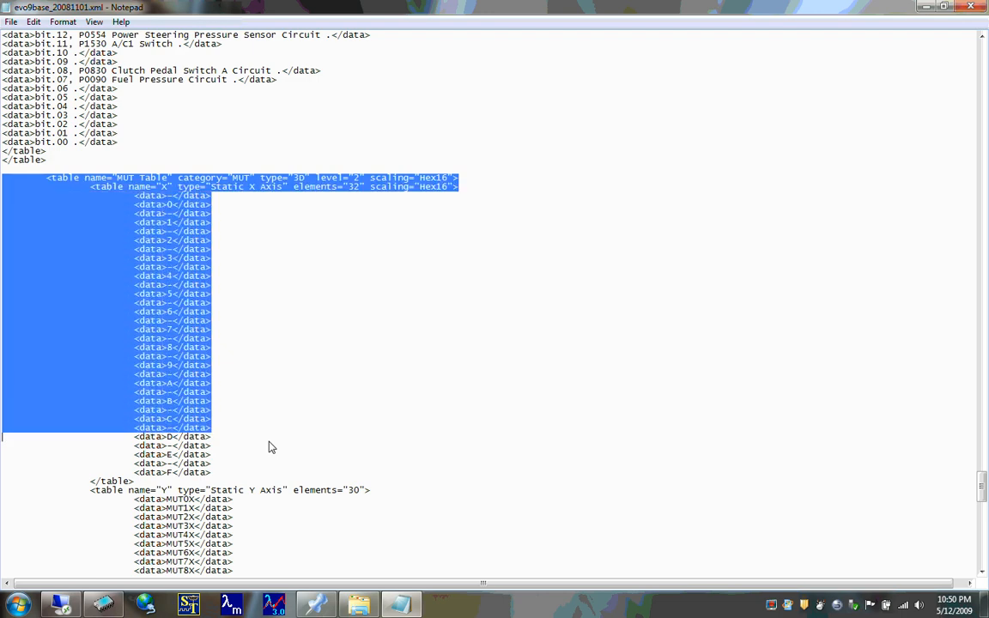
pyautogui.hotkey('shift', 'Down')
pyautogui.hotkey('shift', 'Down')
pyautogui.hotkey('shift', 'Down')
pyautogui.hotkey('shift', 'Down')
pyautogui.hotkey('shift', 'Down')
pyautogui.hotkey('shift', 'Down')
pyautogui.hotkey('shift', 'Down')
pyautogui.hotkey('shift', 'Down')
pyautogui.hotkey('shift', 'Down')
pyautogui.hotkey('shift', 'Down')
pyautogui.hotkey('shift', 'Down')
pyautogui.hotkey('shift', 'Down')
pyautogui.hotkey('shift', 'Down')
pyautogui.hotkey('shift', 'Down')
pyautogui.hotkey('shift', 'Down')
pyautogui.hotkey('shift', 'Down')
pyautogui.hotkey('shift', 'Down')
pyautogui.hotkey('shift', 'Down')
pyautogui.hotkey('shift', 'Down')
pyautogui.hotkey('shift', 'Down')
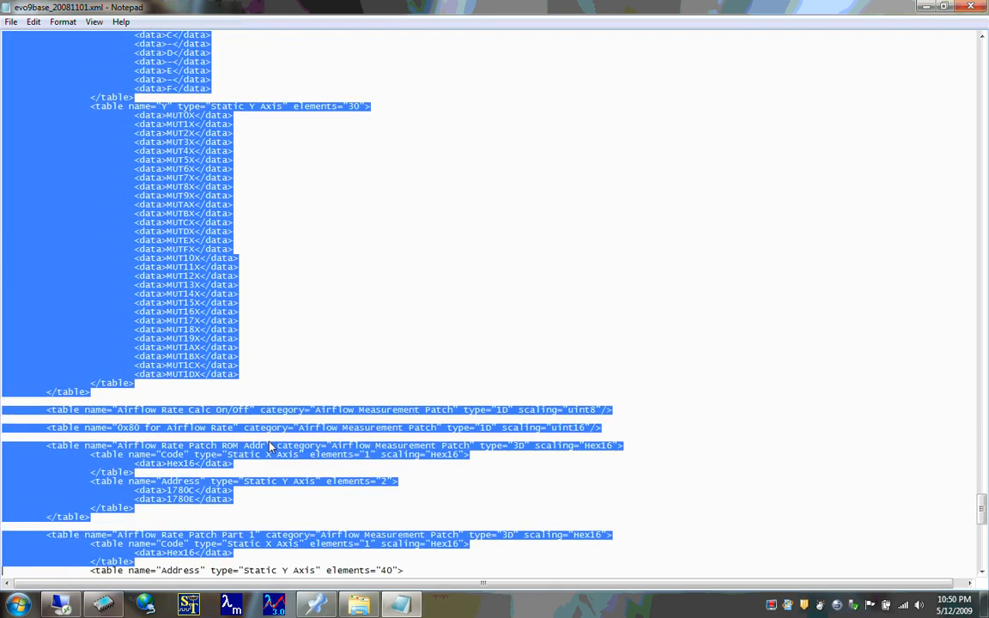
pyautogui.hotkey('shift', 'Up')
pyautogui.hotkey('shift', 'Up')
pyautogui.hotkey('shift', 'Up')
pyautogui.hotkey('shift', 'Up')
pyautogui.hotkey('shift', 'Up')
pyautogui.hotkey('shift', 'Up')
pyautogui.hotkey('shift', 'Up')
pyautogui.hotkey('shift', 'Up')
pyautogui.hotkey('shift', 'Up')
pyautogui.hotkey('shift', 'Up')
pyautogui.hotkey('shift', 'Up')
pyautogui.hotkey('shift', 'Up')
pyautogui.hotkey('shift', 'Up')
pyautogui.hotkey('shift', 'Up')
pyautogui.hotkey('shift', 'Up')
pyautogui.hotkey('shift', 'Up')
pyautogui.hotkey('shift', 'Up')
pyautogui.hotkey('shift', 'Up')
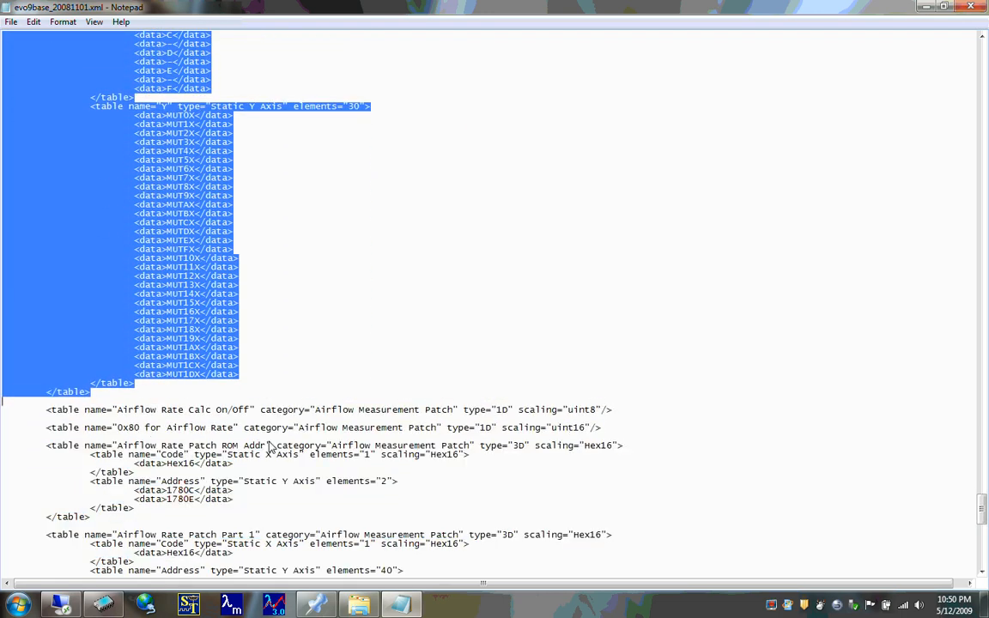
# - Check the closing rom tag at the end of evo9base_20081101.xml and close the file
pyautogui.scroll(-20, 253, 466)
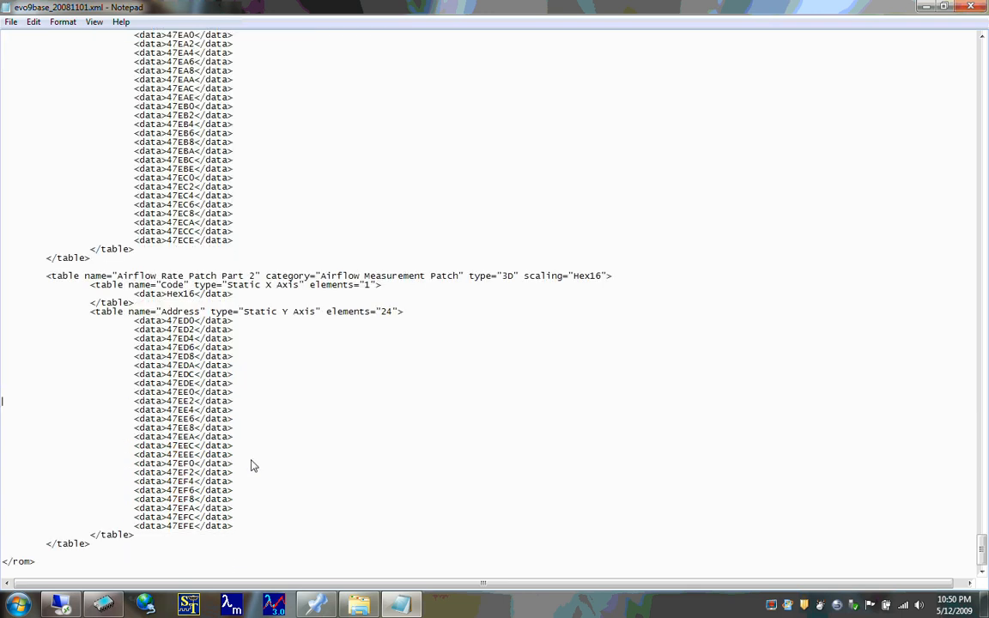
pyautogui.click(49, 564)
pyautogui.keyDown('shift'); pyautogui.click(7, 564); pyautogui.keyUp('shift')
pyautogui.click(73, 564)
pyautogui.click(970, 7)
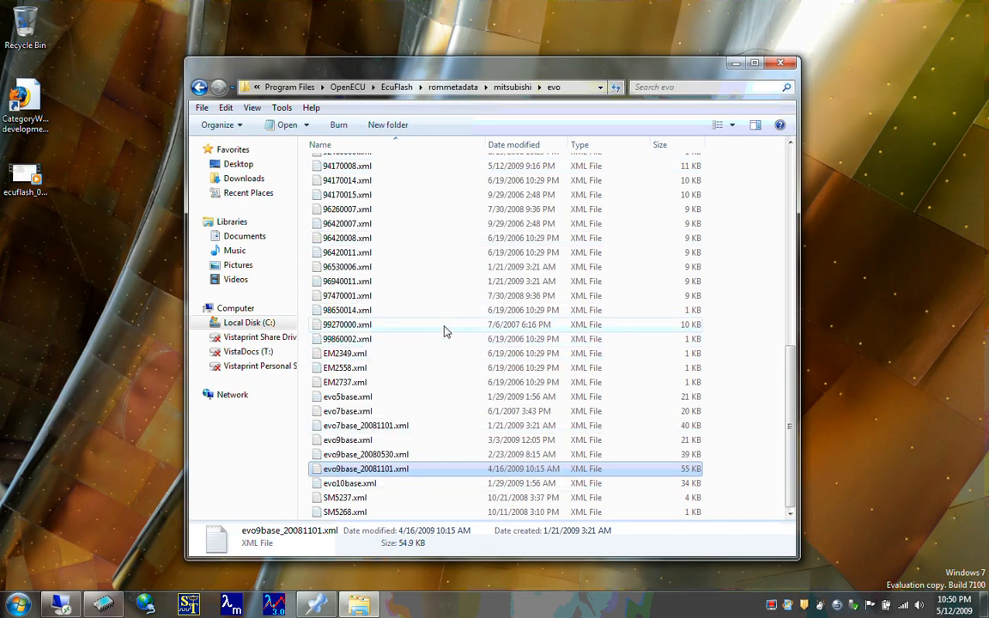
# - Find 88590015.xml in the evo folder, open it with Notepad and maximize its window
pyautogui.click(349, 196)
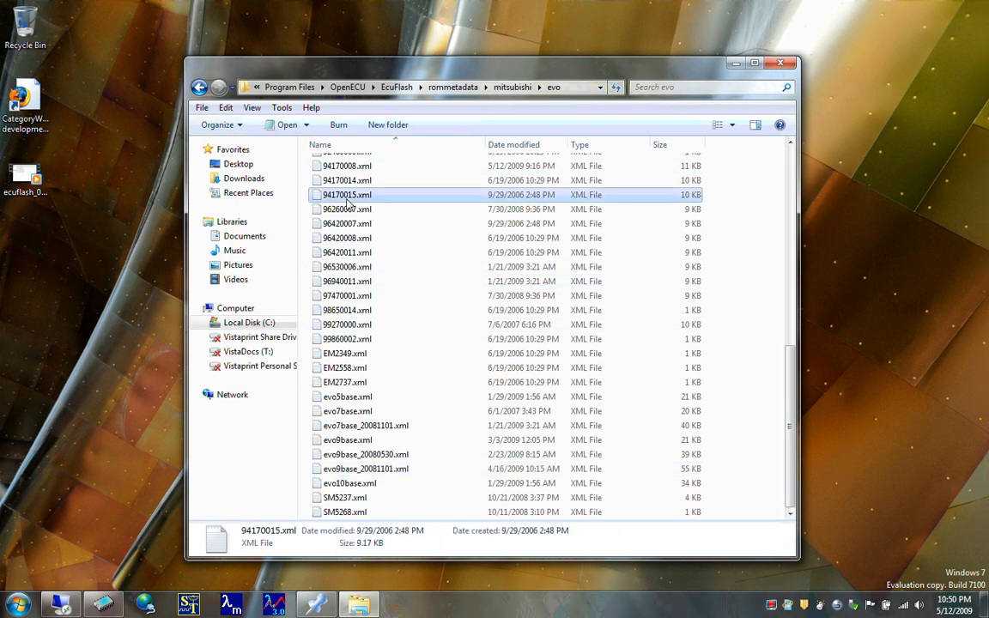
pyautogui.press('Up')
pyautogui.press('Up')
pyautogui.press('Up')
pyautogui.press('Up')
pyautogui.press('Up')
pyautogui.press('Up')
pyautogui.press('Up')
pyautogui.press('Up')
pyautogui.press('Up')
pyautogui.press('Up')
pyautogui.press('Up')
pyautogui.press('Up')
pyautogui.press('Up')
pyautogui.press('Up')
pyautogui.press('Up')
pyautogui.press('Up')
pyautogui.press('Up')
pyautogui.press('Up')
pyautogui.press('Down')
pyautogui.press('Down')
pyautogui.press('Down')
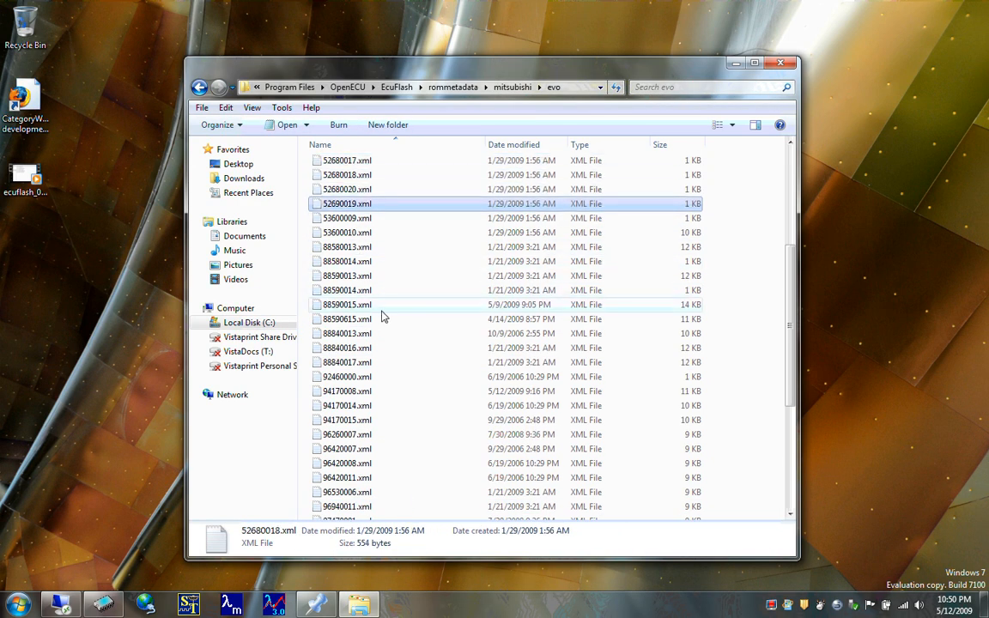
pyautogui.press('Down')
pyautogui.press('Down')
pyautogui.press('Down')
pyautogui.press('Down')
pyautogui.press('Down')
pyautogui.press('Down')
pyautogui.press('Down')
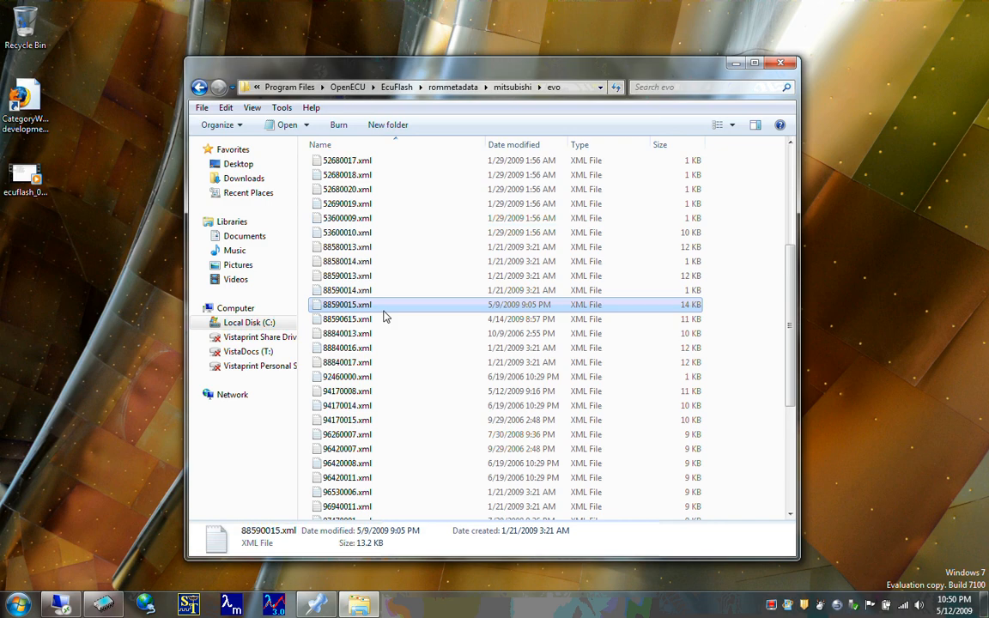
pyautogui.rightClick(384, 316)
pyautogui.moveTo(481, 363)
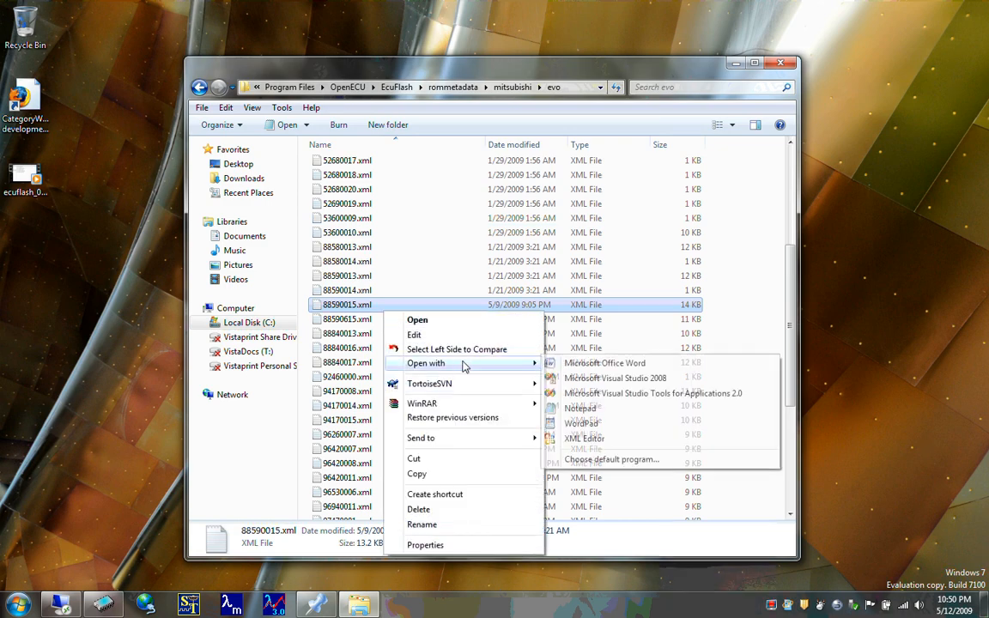
pyautogui.click(581, 409)
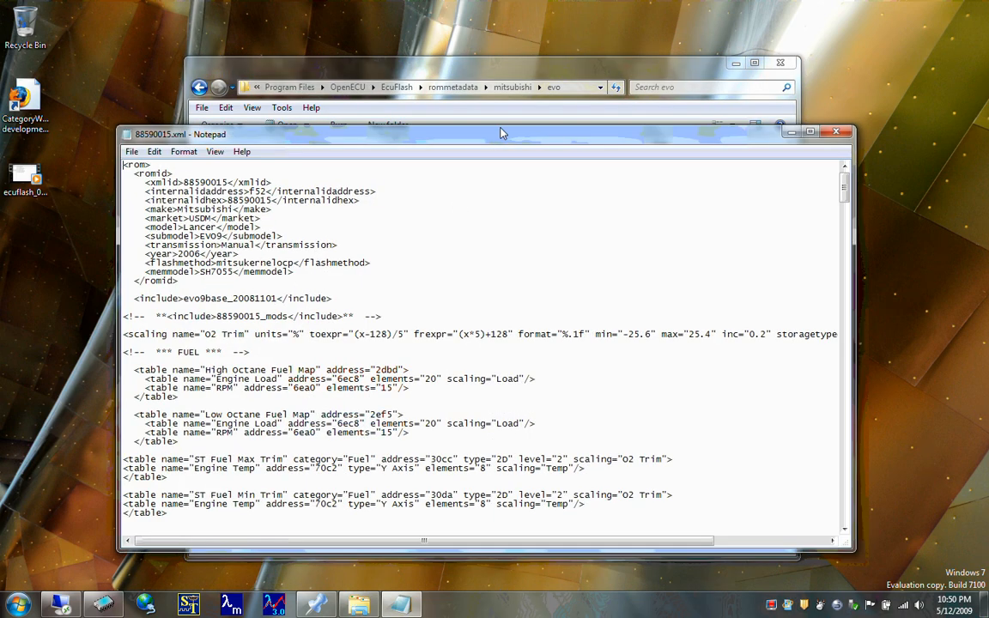
pyautogui.doubleClick(497, 135)
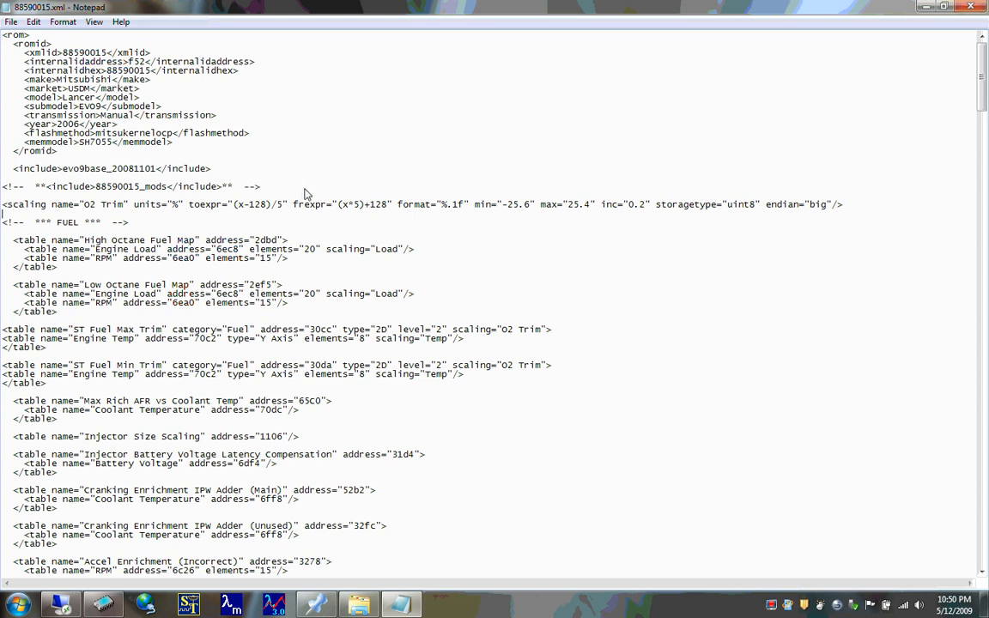
# - Examine the High Octane and Low Octane Fuel Map entries in 88590015.xml, highlighting the address attributes of their Engine Load axes
pyautogui.press('Down')
pyautogui.press('Down')
pyautogui.press('Down')
pyautogui.press('Right')
pyautogui.press('Right')
pyautogui.press('Down')
pyautogui.moveTo(260, 242); pyautogui.dragTo(269, 241)
pyautogui.click(272, 242)
pyautogui.moveTo(166, 249); pyautogui.dragTo(240, 250)
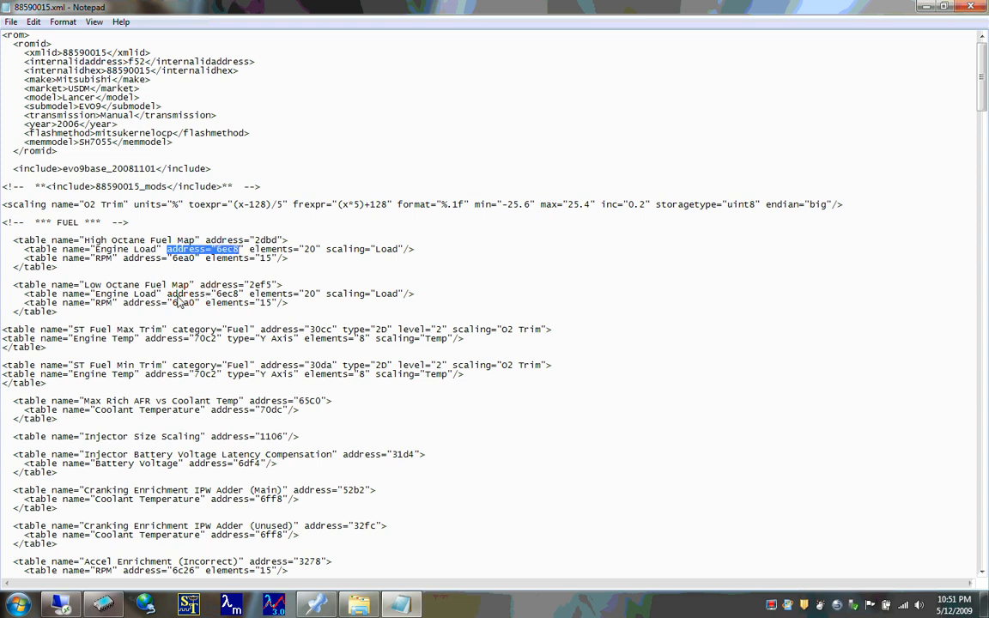
pyautogui.moveTo(167, 294); pyautogui.dragTo(217, 294)
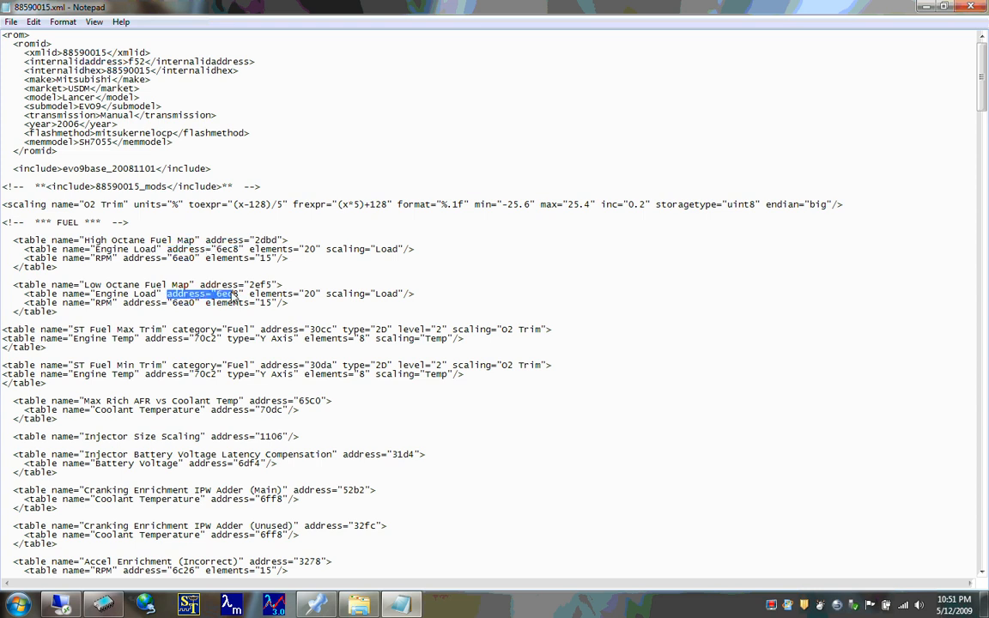
pyautogui.click(220, 294)
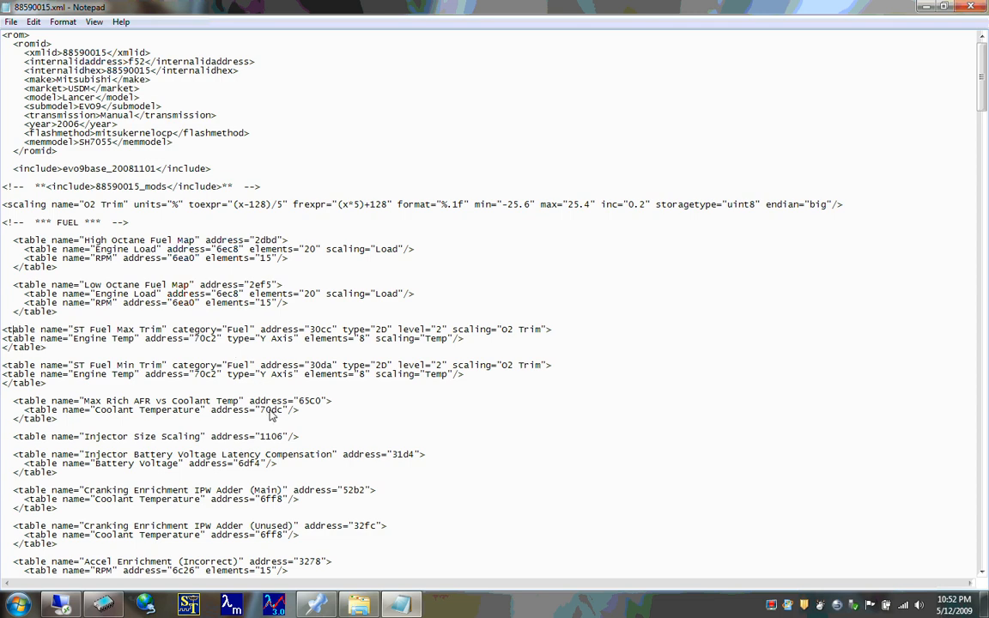
# - Skim the ROM-specific table addresses from the fuel section through lean spool to the airflow measurement patch entries
pyautogui.press('Down')
pyautogui.press('Down')
pyautogui.press('Down')
pyautogui.press('Down')
pyautogui.press('Down')
pyautogui.press('Down')
pyautogui.press('Down')
pyautogui.press('Down')
pyautogui.press('Down')
pyautogui.press('Down')
pyautogui.press('Down')
pyautogui.press('Down')
pyautogui.press('Down')
pyautogui.press('Down')
pyautogui.press('Down')
pyautogui.press('Down')
pyautogui.press('Down')
pyautogui.press('Down')
pyautogui.press('Down')
pyautogui.press('Down')
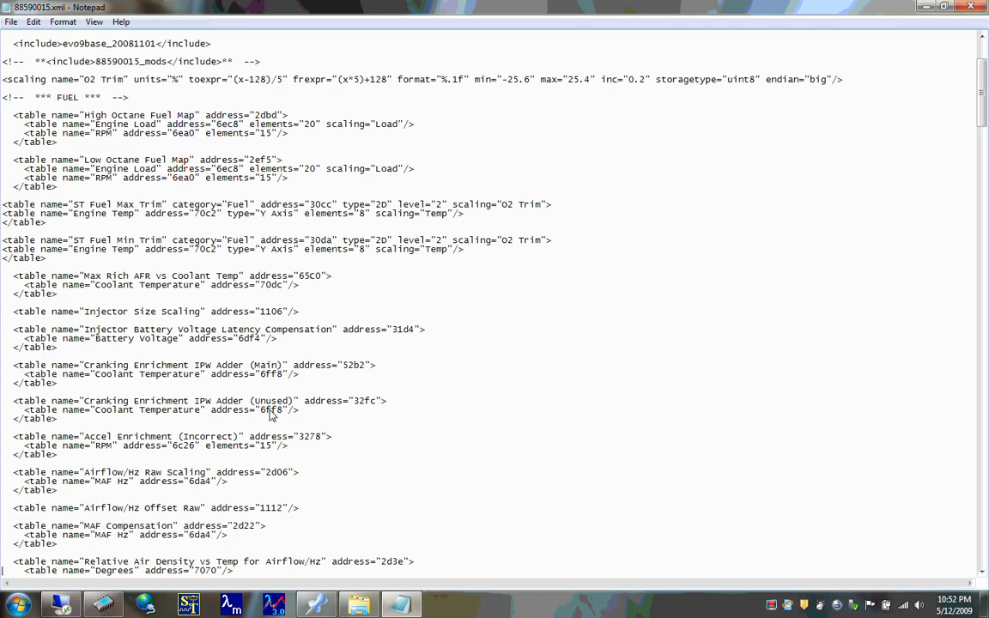
pyautogui.press('Down')
pyautogui.press('Down')
pyautogui.press('Down')
pyautogui.press('Down')
pyautogui.press('Down')
pyautogui.press('Down')
pyautogui.press('Down')
pyautogui.press('Down')
pyautogui.press('Down')
pyautogui.press('Down')
pyautogui.press('Down')
pyautogui.press('Down')
pyautogui.press('Down')
pyautogui.press('Down')
pyautogui.press('Down')
pyautogui.press('Down')
pyautogui.press('Down')
pyautogui.press('Down')
pyautogui.press('Down')
pyautogui.press('Down')
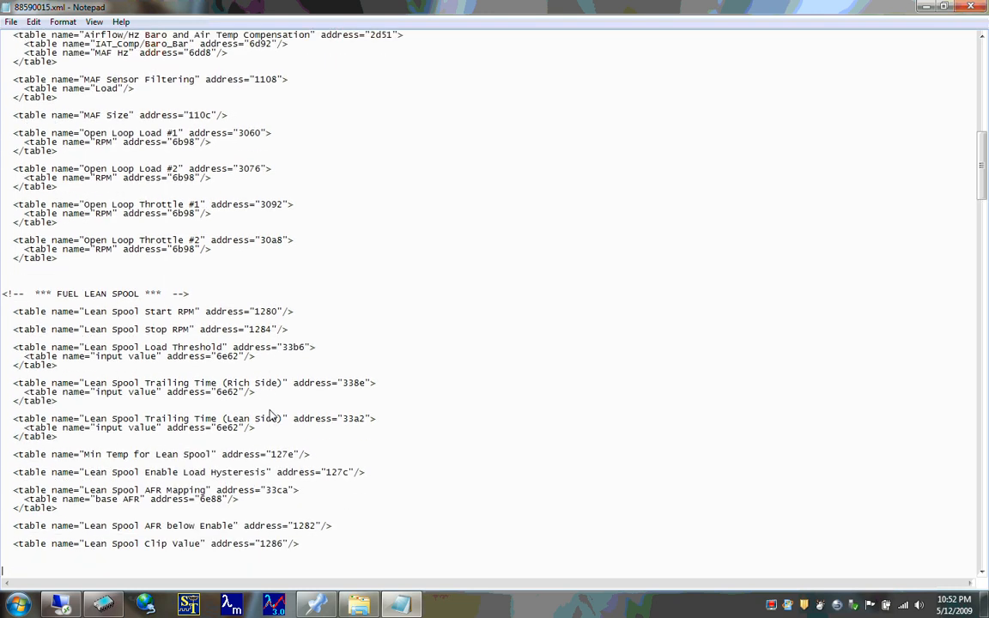
pyautogui.press('pagedown')
pyautogui.press('pagedown')
pyautogui.press('pagedown')
pyautogui.press('pagedown')
pyautogui.press('pagedown')
pyautogui.press('pagedown')
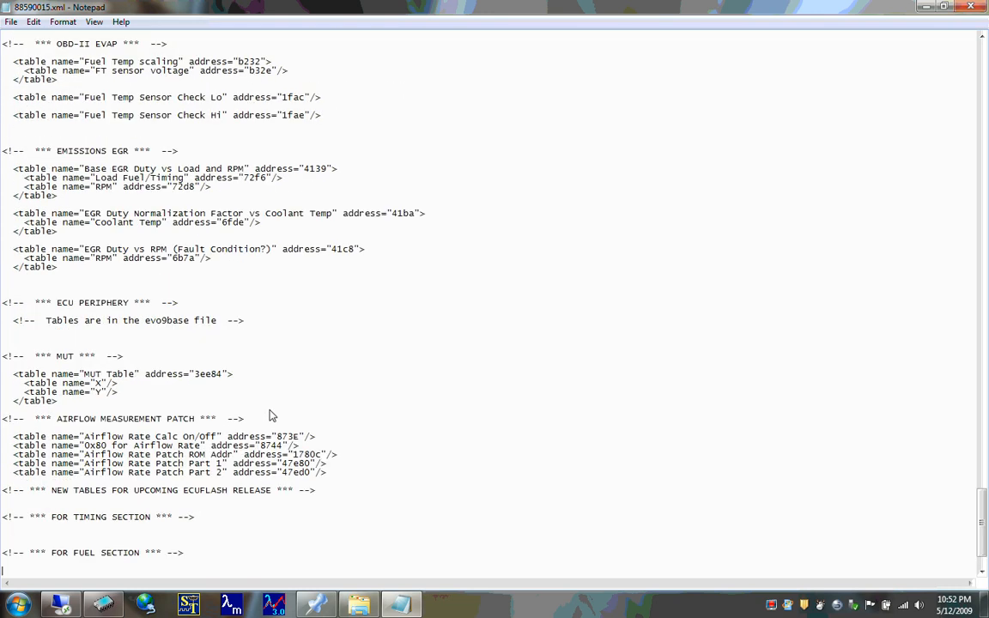
# - Return to the OBD-II INSPECTION section and highlight its table entries, from the Non-Continuous Monitor patches to the Rear O2 Heater Patch
pyautogui.press('Up')
pyautogui.press('Up')
pyautogui.press('Up')
pyautogui.press('Up')
pyautogui.press('Up')
pyautogui.press('Up')
pyautogui.press('Up')
pyautogui.press('Up')
pyautogui.press('Up')
pyautogui.press('Up')
pyautogui.press('Up')
pyautogui.press('Up')
pyautogui.press('Up')
pyautogui.press('Up')
pyautogui.press('Up')
pyautogui.press('Up')
pyautogui.press('Up')
pyautogui.press('Up')
pyautogui.press('Up')
pyautogui.press('Up')
pyautogui.press('Up')
pyautogui.press('Up')
pyautogui.press('Up')
pyautogui.press('Up')
pyautogui.press('Up')
pyautogui.press('Up')
pyautogui.press('Up')
pyautogui.press('Up')
pyautogui.press('Up')
pyautogui.press('Up')
pyautogui.press('Up')
pyautogui.press('Up')
pyautogui.press('Up')
pyautogui.press('Up')
pyautogui.press('Up')
pyautogui.press('Up')
pyautogui.press('Up')
pyautogui.press('Up')
pyautogui.press('Up')
pyautogui.press('Up')
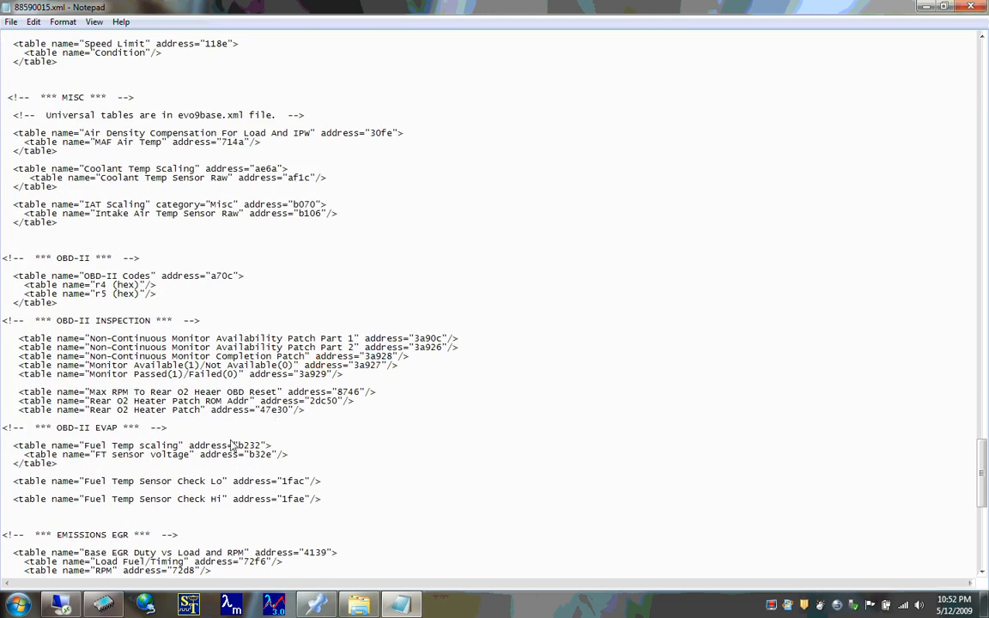
pyautogui.doubleClick(338, 415)
pyautogui.click(338, 415)
pyautogui.hotkey('shift', 'Up')
pyautogui.hotkey('shift', 'Up')
pyautogui.hotkey('shift', 'Up')
pyautogui.hotkey('shift', 'Up')
pyautogui.hotkey('shift', 'Up')
pyautogui.hotkey('shift', 'Up')
pyautogui.hotkey('shift', 'Up')
pyautogui.hotkey('shift', 'Up')
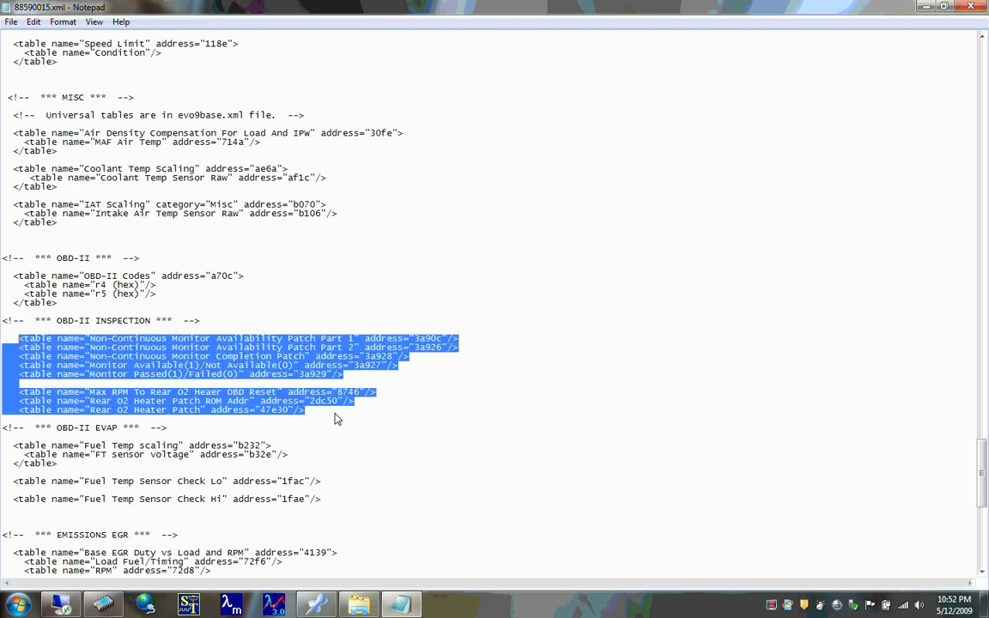
pyautogui.hotkey('shift', 'Home')
pyautogui.click(138, 344)
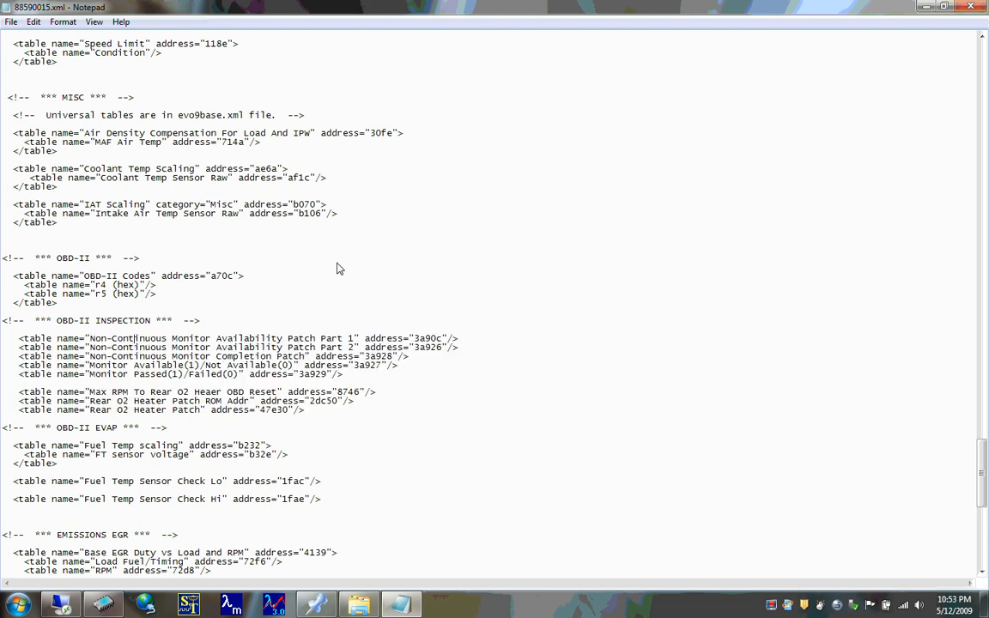
# - Check the remaining sections of 88590015.xml down to the closing rom tag and close the file
pyautogui.click(324, 412)
pyautogui.click(323, 412)
pyautogui.scroll(-15, 518, 395)
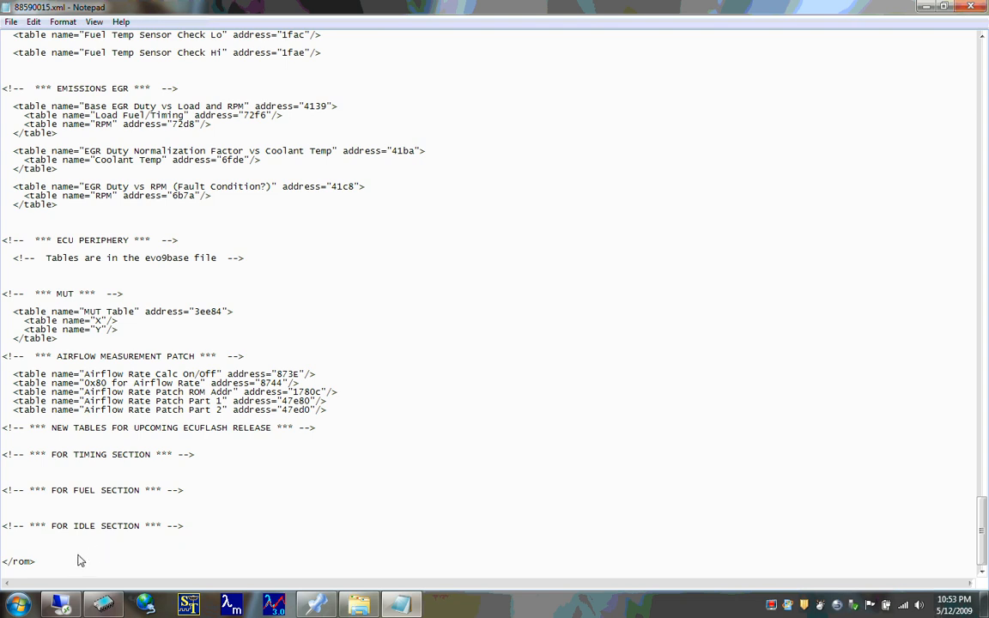
pyautogui.click(44, 562)
pyautogui.click(153, 75)
pyautogui.click(971, 6)
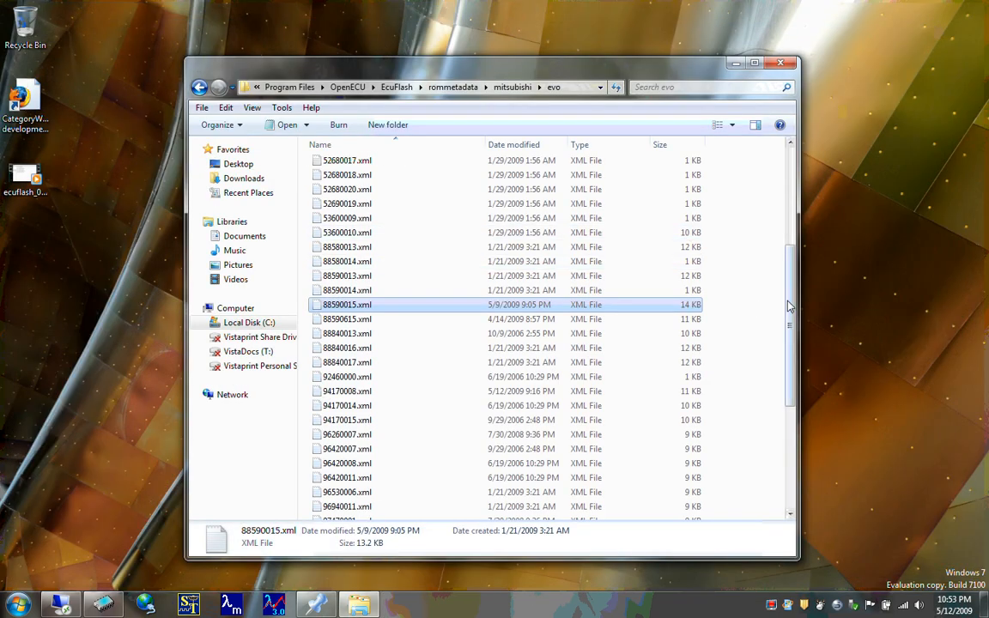
# - Close the evo definitions folder window and switch back to EcuFlash
pyautogui.scroll(5, 790, 307)
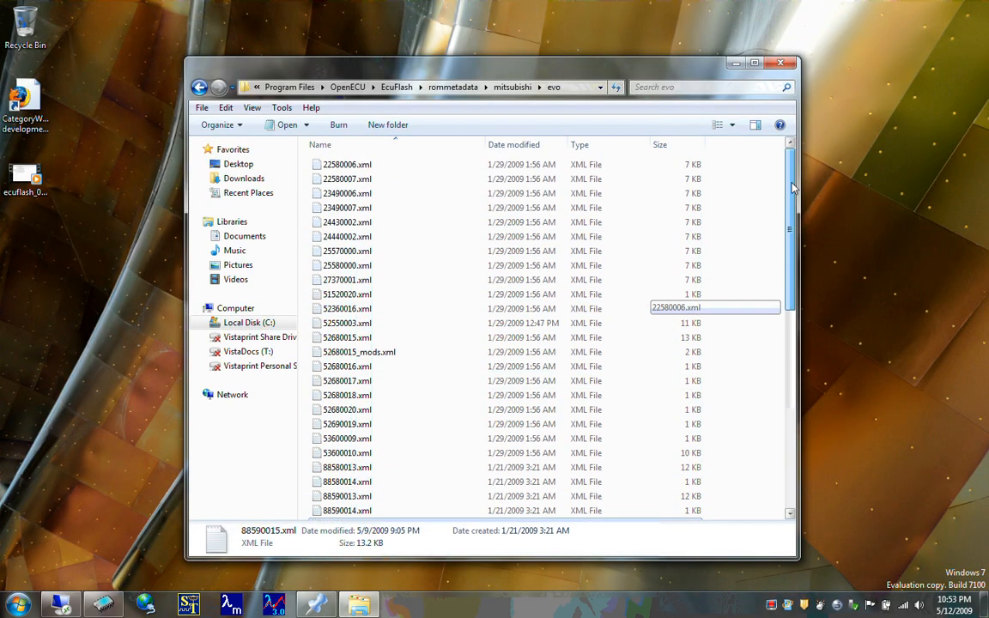
pyautogui.click(780, 63)
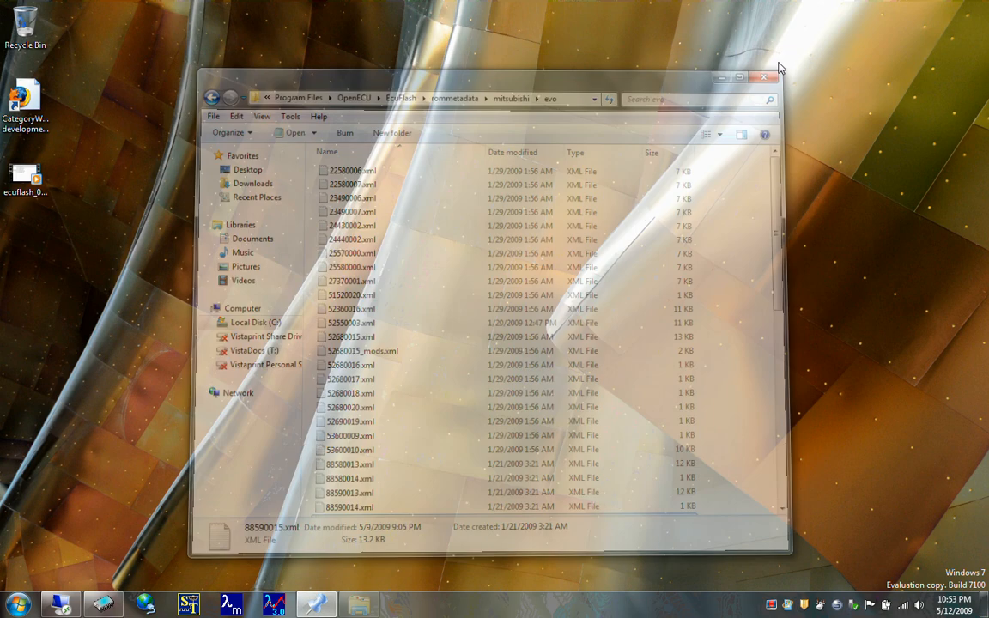
pyautogui.click(103, 605)
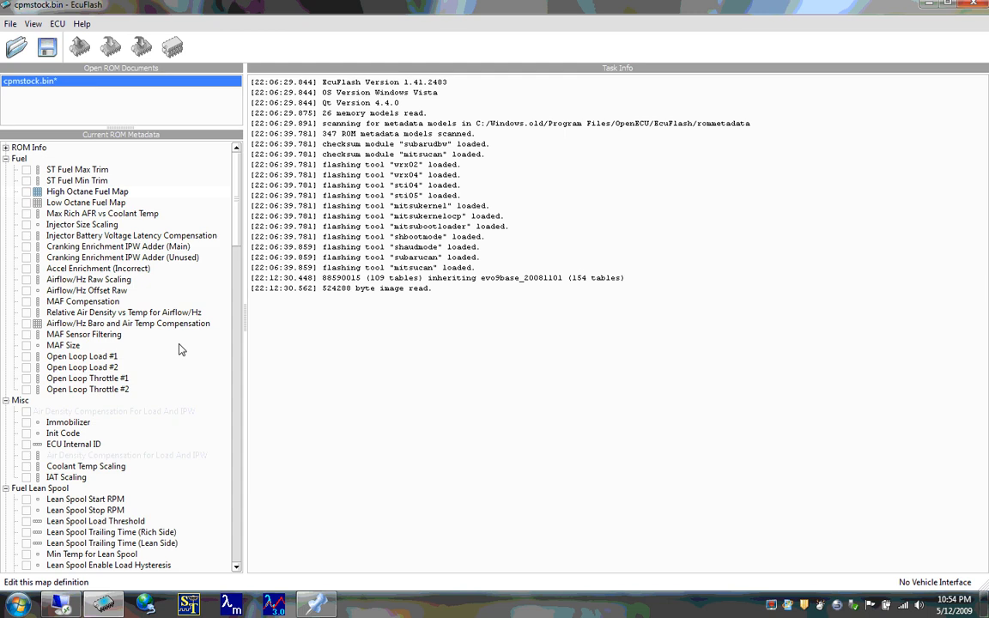
# - Inspect the High Octane Fuel Map's cells around 80 to 90% engine load in the 1000 and 1500 RPM rows, and close the map
pyautogui.click(132, 192)
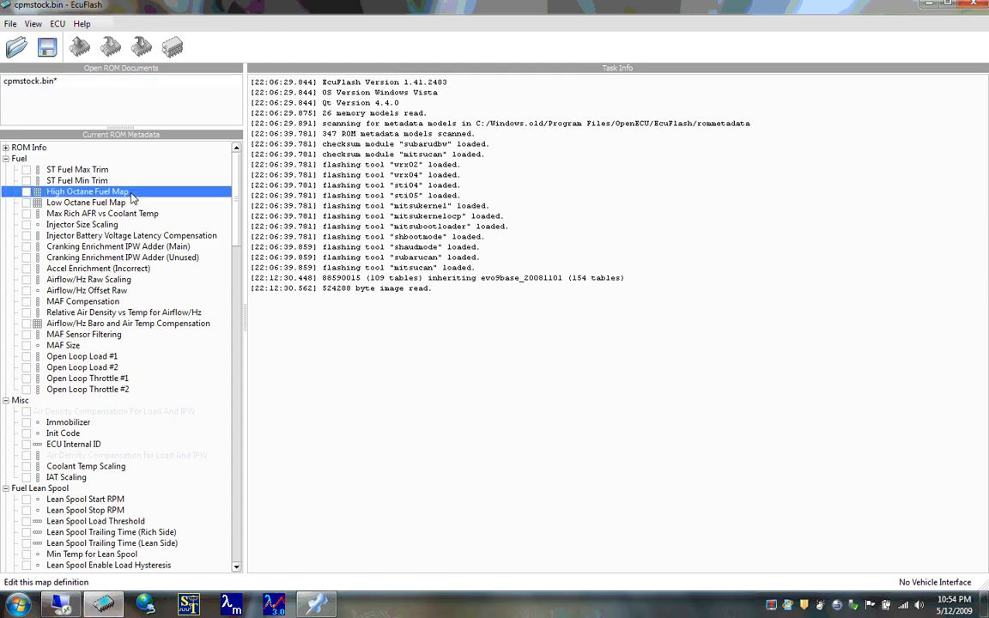
pyautogui.doubleClick(131, 192)
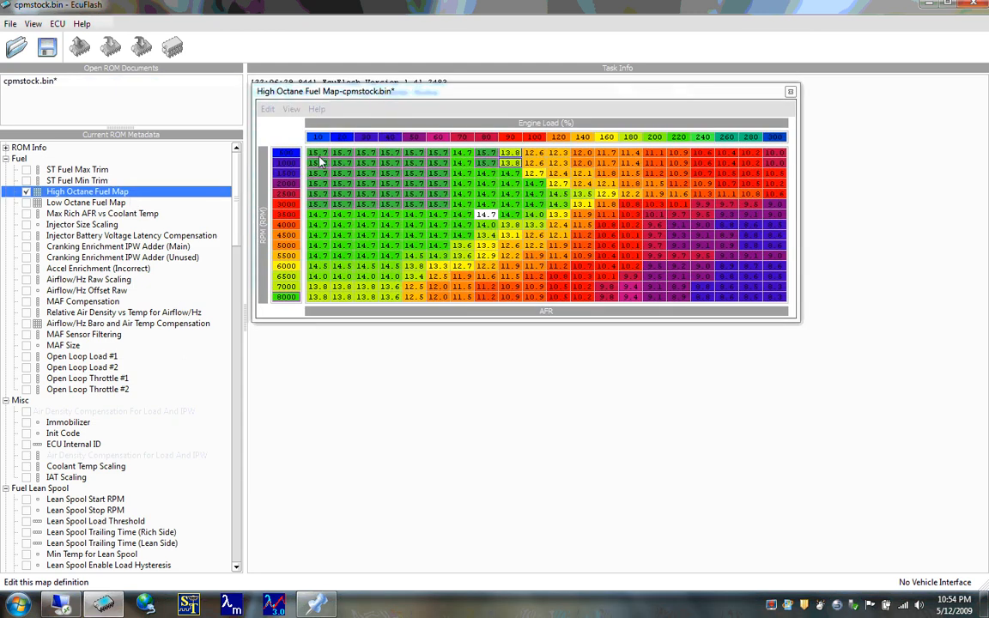
pyautogui.moveTo(322, 161); pyautogui.dragTo(509, 164)
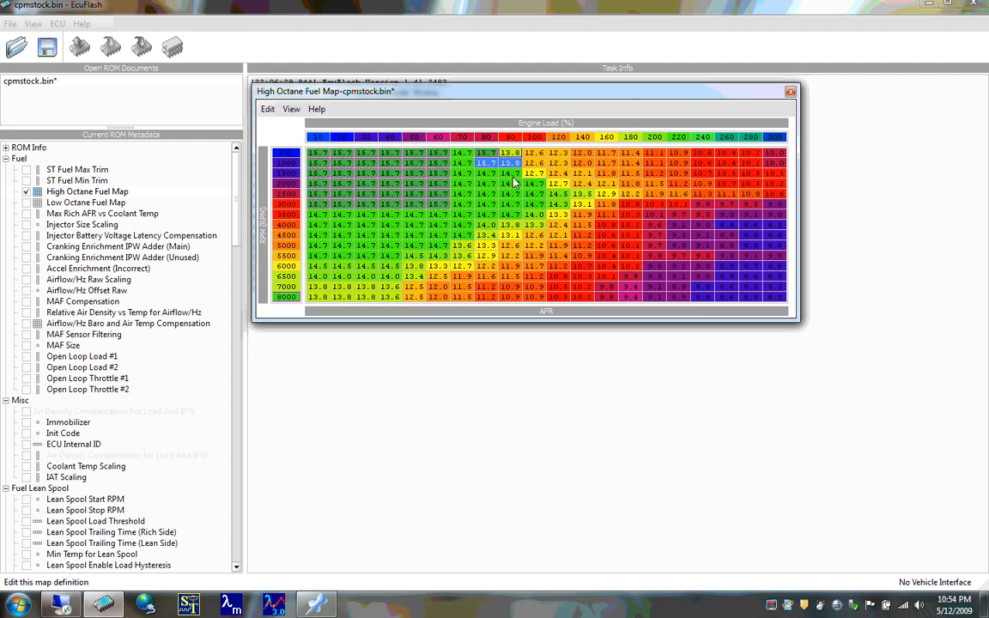
pyautogui.click(514, 177)
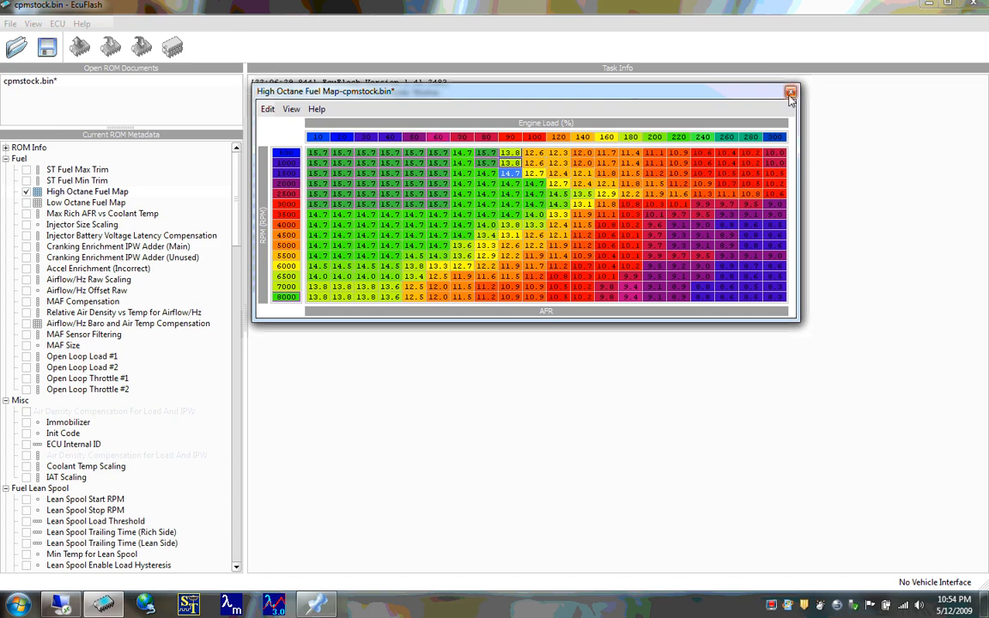
pyautogui.click(790, 91)
# - Close the modified cpmstock.bin without saving its changes and reopen the same ROM file
pyautogui.click(82, 79)
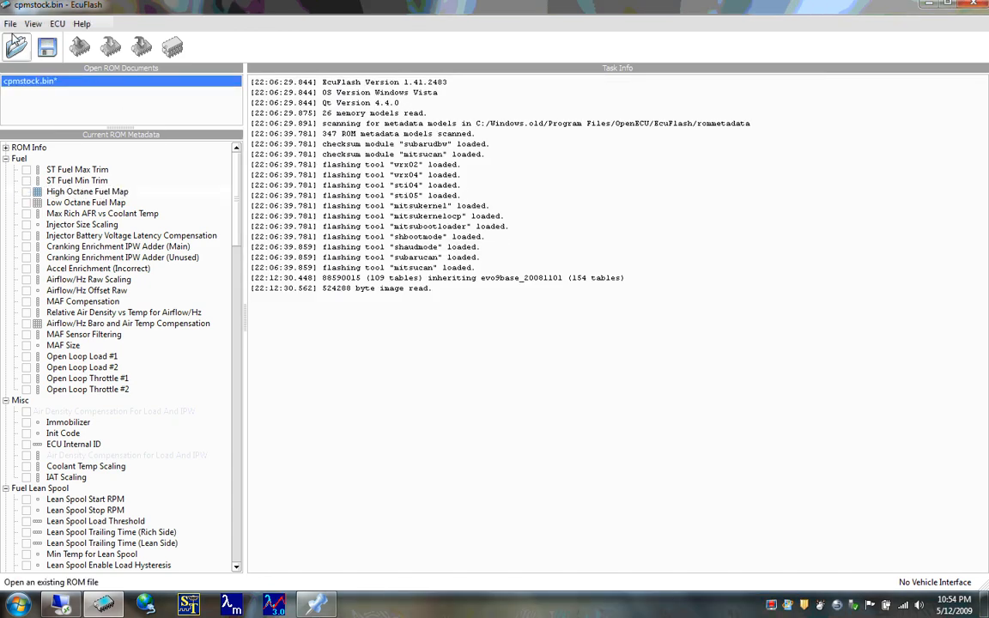
pyautogui.click(11, 25)
pyautogui.click(26, 90)
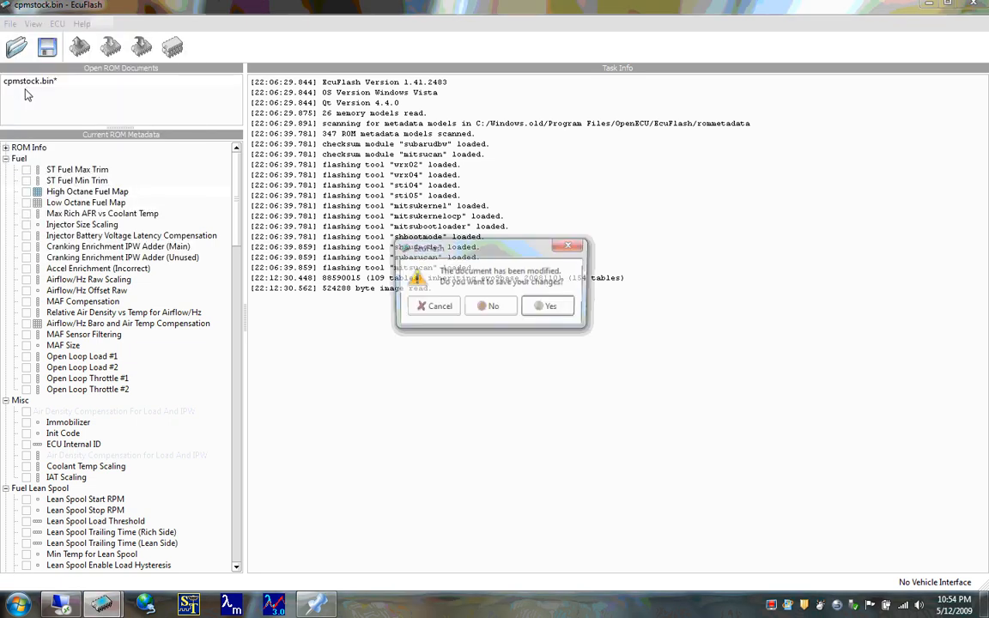
pyautogui.click(501, 314)
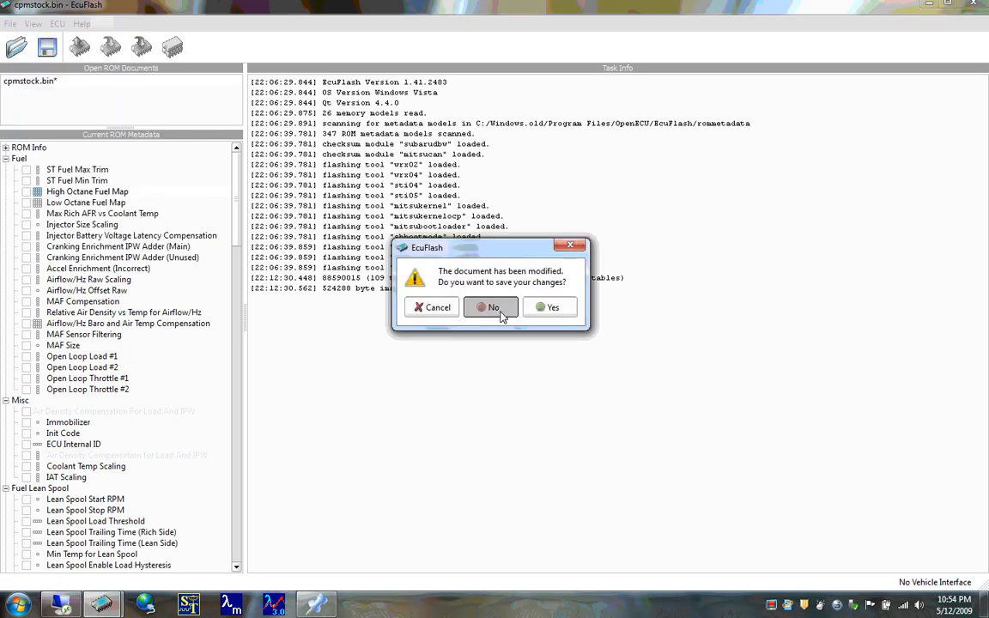
pyautogui.click(15, 49)
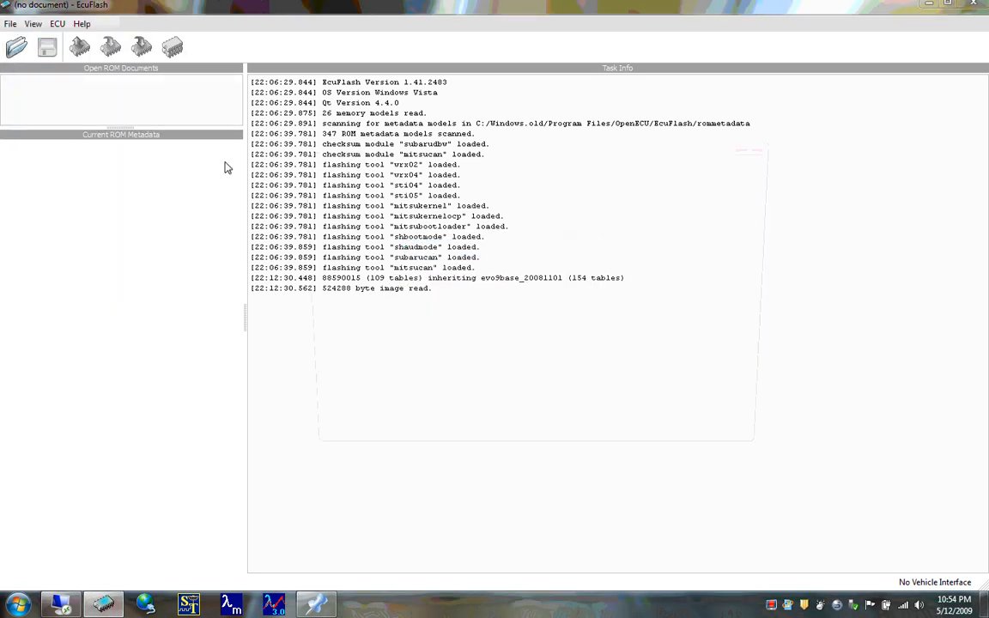
pyautogui.doubleClick(441, 282)
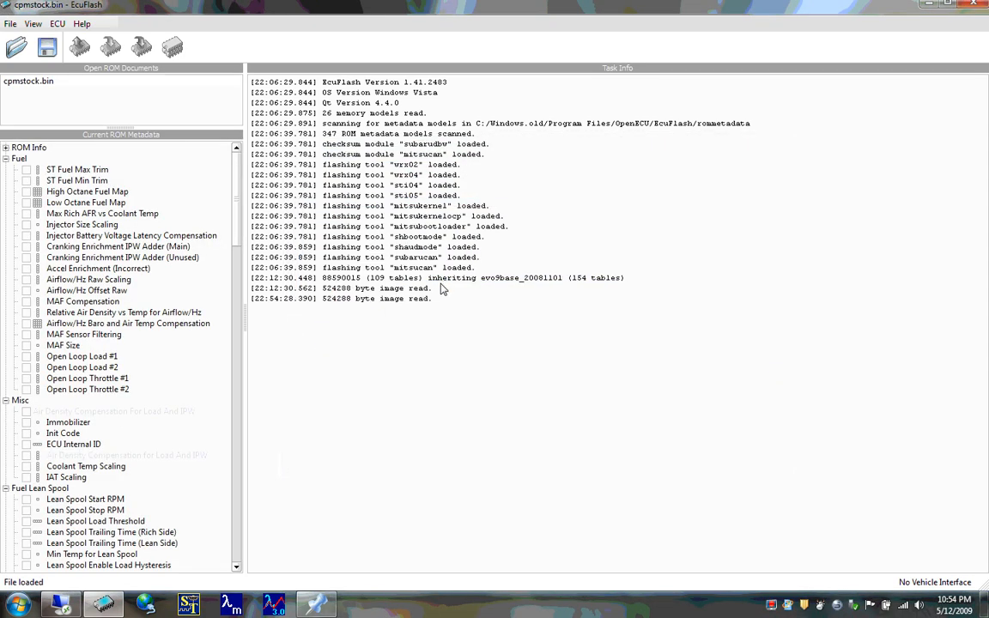
# - Open the reloaded ROM's High Octane Fuel Map and place its window clear of the metadata list for viewing
pyautogui.doubleClick(156, 191)
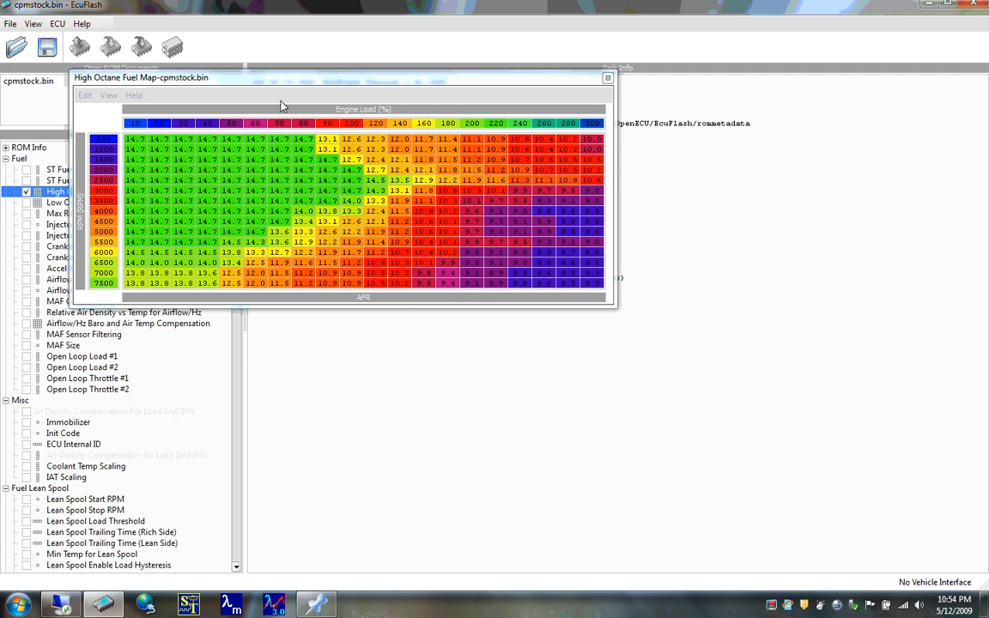
pyautogui.moveTo(272, 77); pyautogui.dragTo(308, 77)
pyautogui.moveTo(384, 109); pyautogui.dragTo(486, 163)
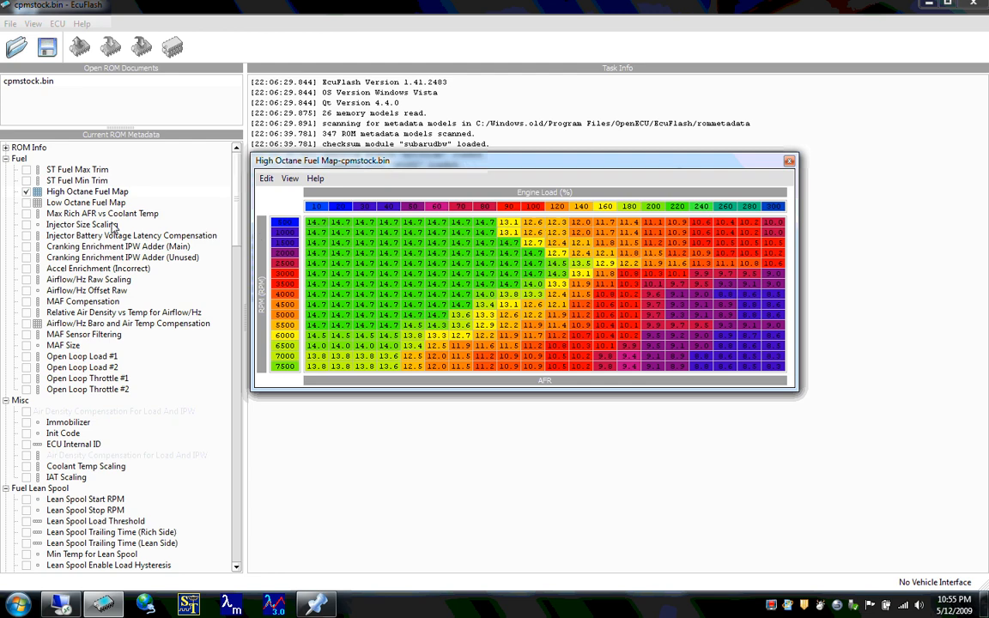
pyautogui.click(105, 191)
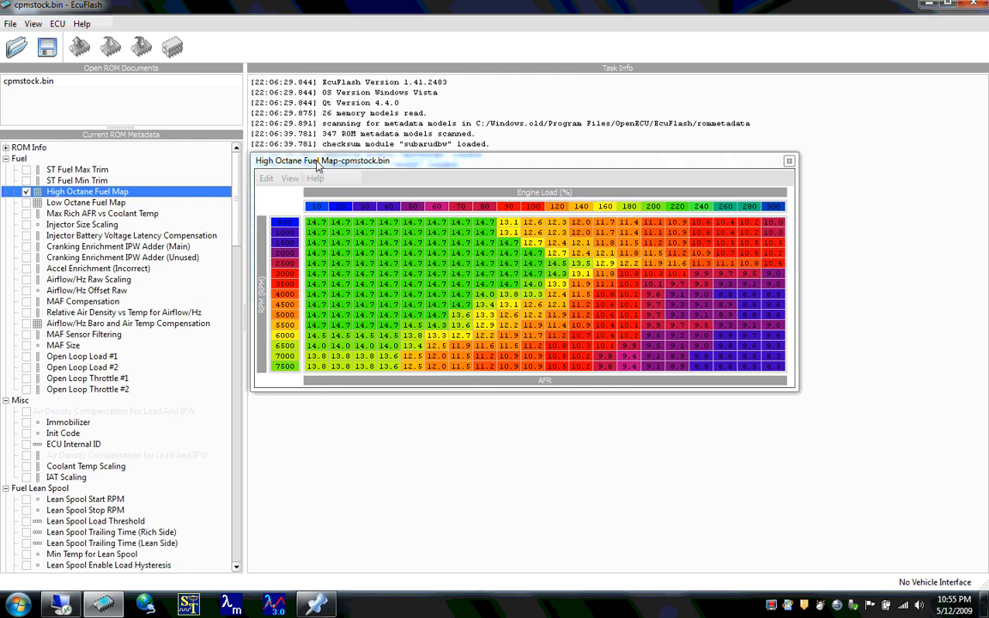
pyautogui.moveTo(318, 166); pyautogui.dragTo(317, 90)
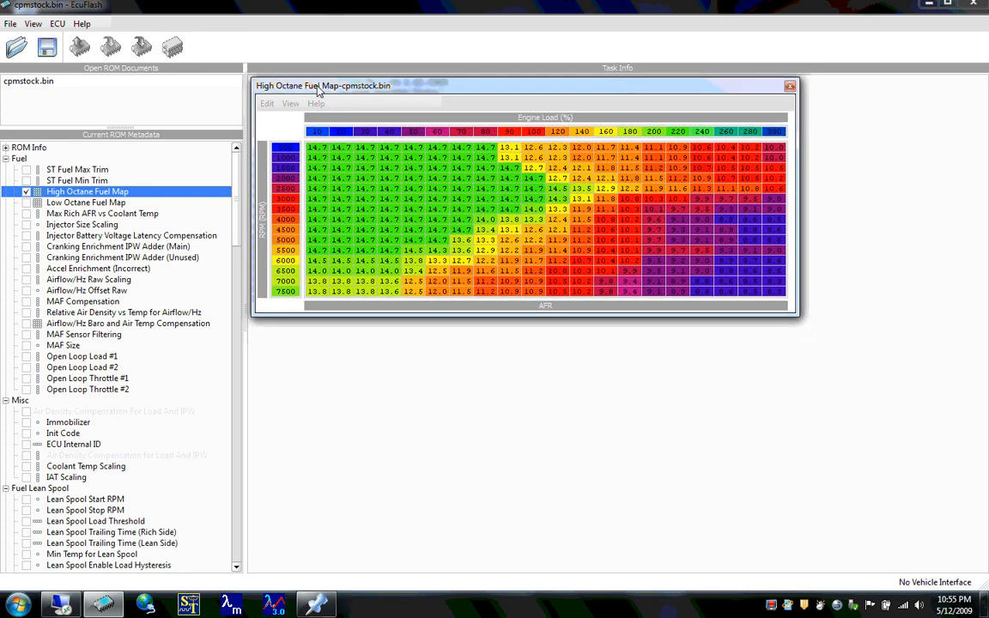
pyautogui.click(164, 195)
# - Open High Octane Ignition Map 1 and compare it with the High Octane Fuel Map arranged above it, closing both maps when done
pyautogui.scroll(-3, 241, 231)
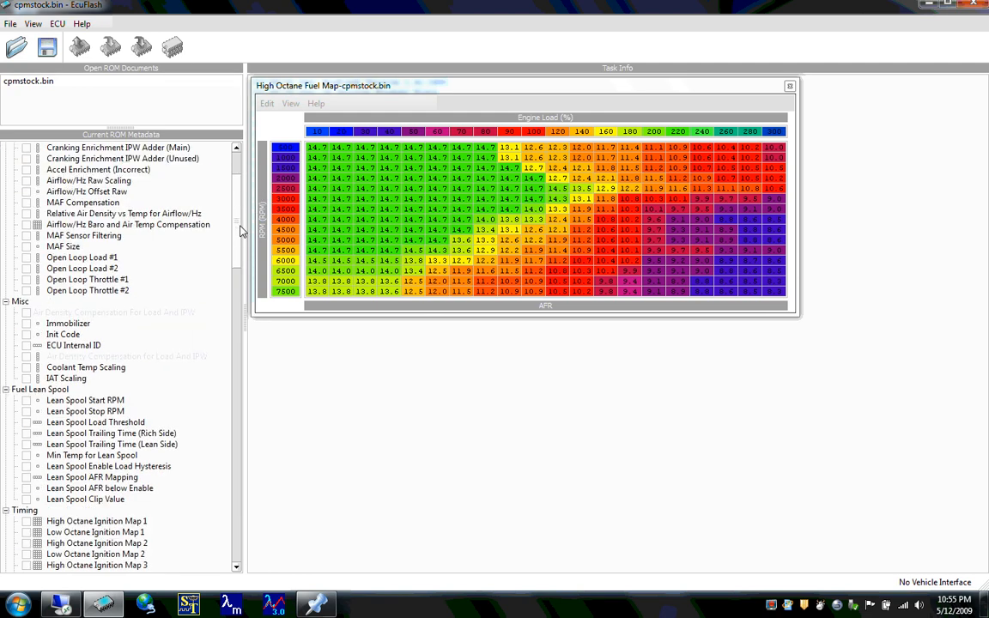
pyautogui.scroll(-9, 241, 249)
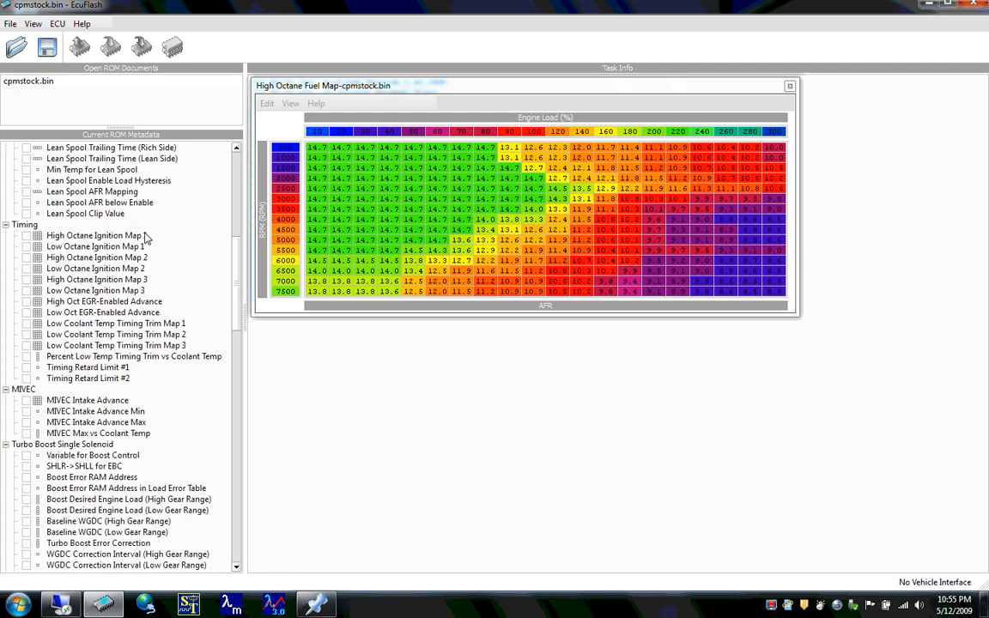
pyautogui.doubleClick(94, 235)
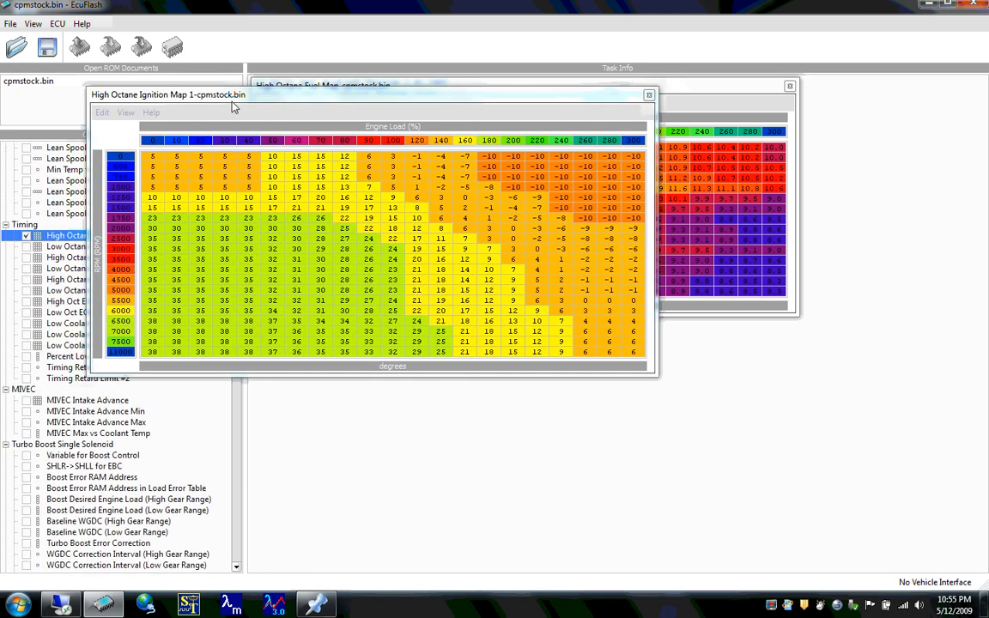
pyautogui.moveTo(231, 104); pyautogui.dragTo(398, 309)
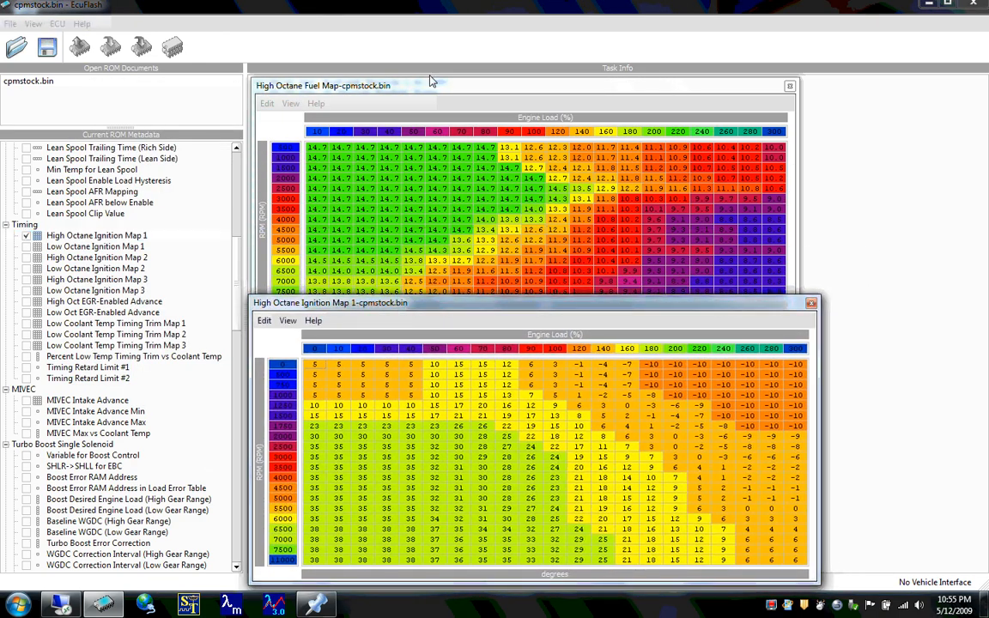
pyautogui.moveTo(432, 80)
pyautogui.mouseDown()
pyautogui.moveTo(442, 59)
pyautogui.moveTo(429, 64)
pyautogui.mouseUp()
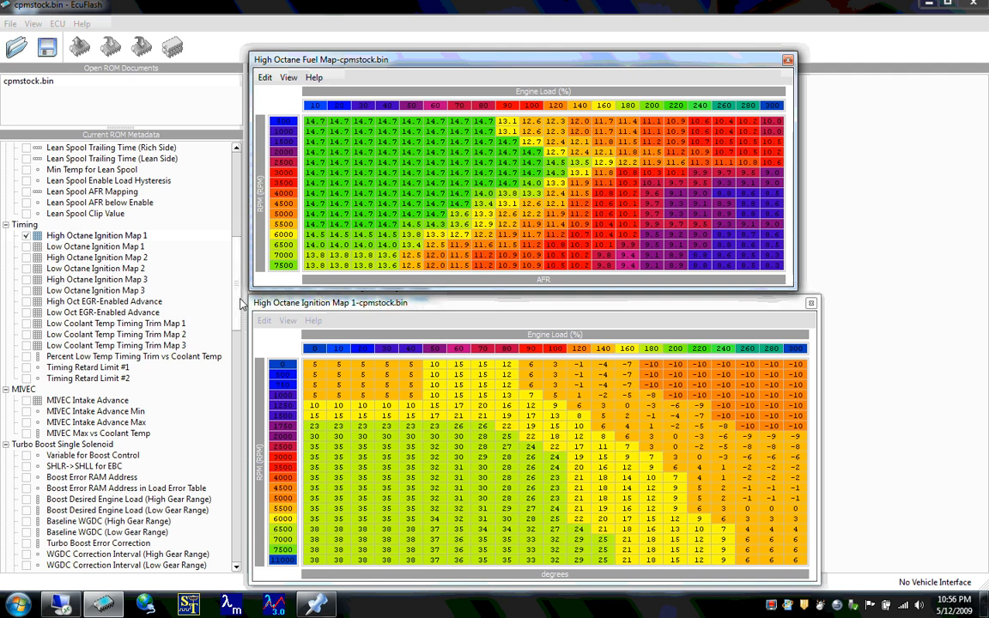
pyautogui.click(811, 304)
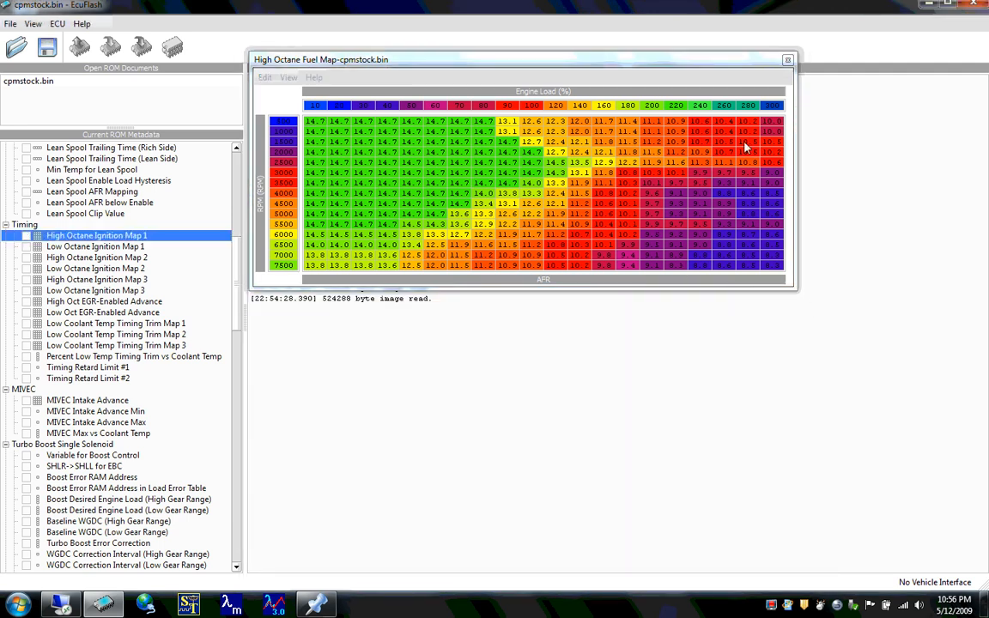
pyautogui.click(788, 63)
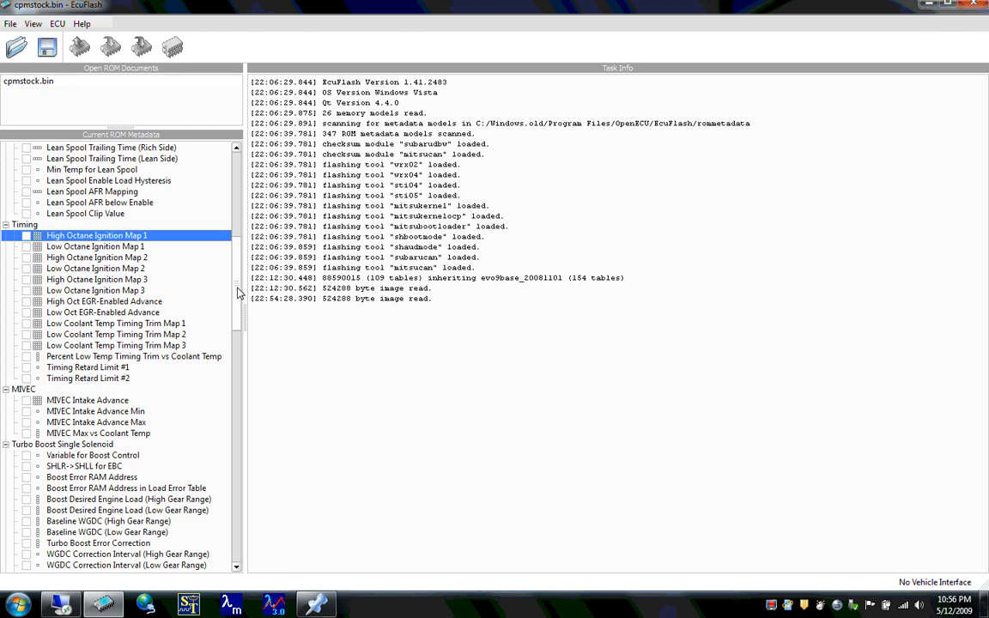
# - View the Rev Limit and Stationary Rev Limit tables under Misc Limits side by side, and close the Stationary Rev Limit
pyautogui.moveTo(237, 290); pyautogui.dragTo(240, 431)
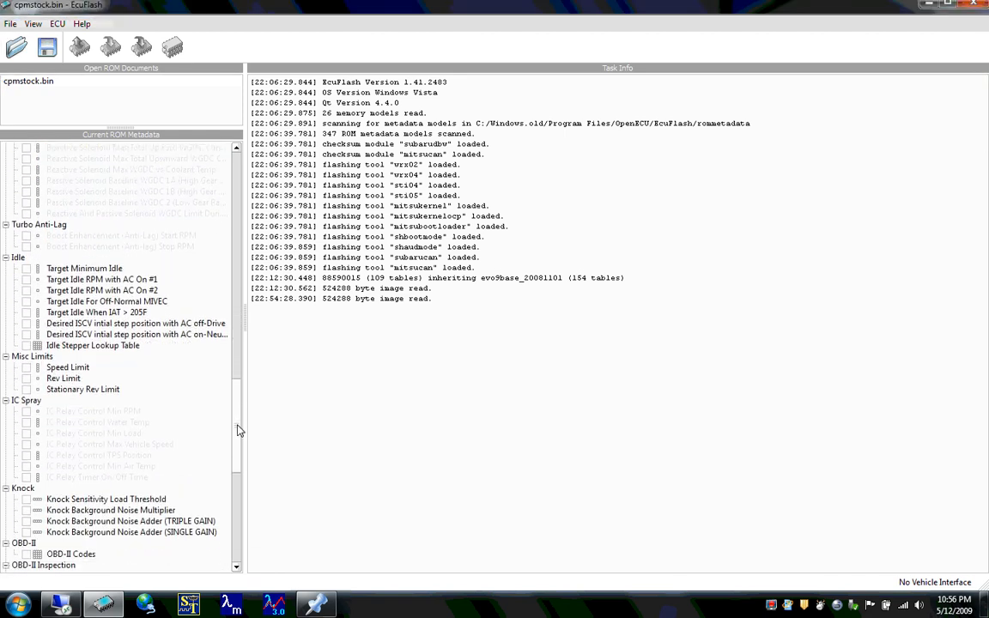
pyautogui.click(83, 368)
pyautogui.doubleClick(64, 379)
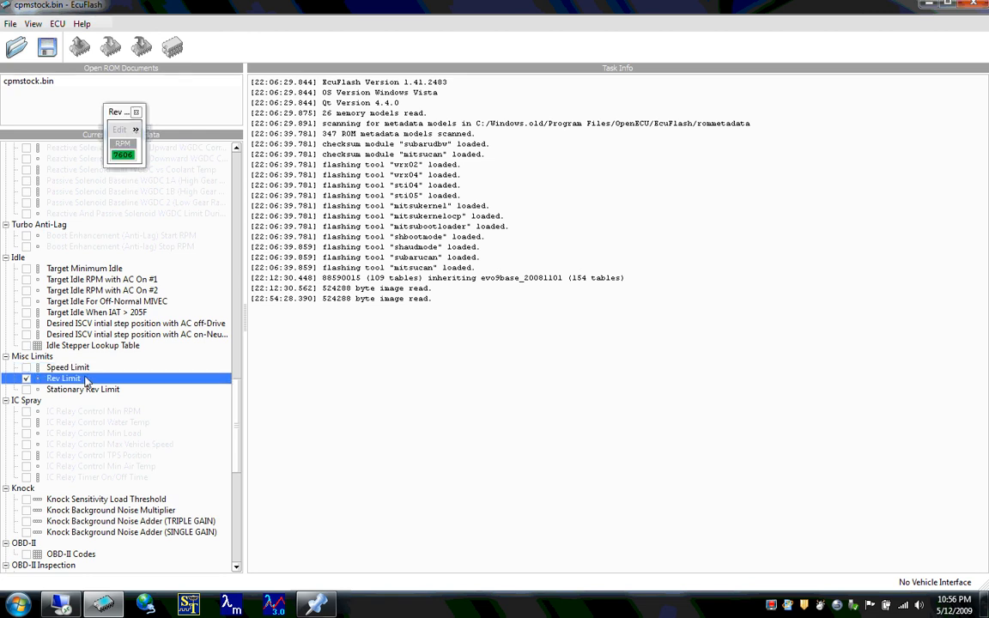
pyautogui.press('Down')
pyautogui.press('Return')
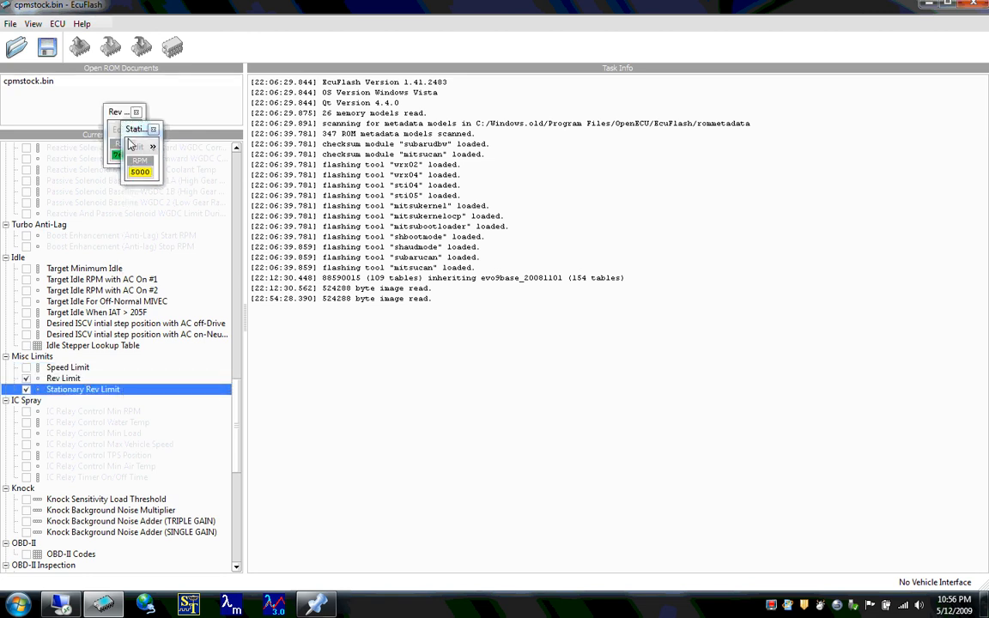
pyautogui.moveTo(132, 131); pyautogui.dragTo(163, 117)
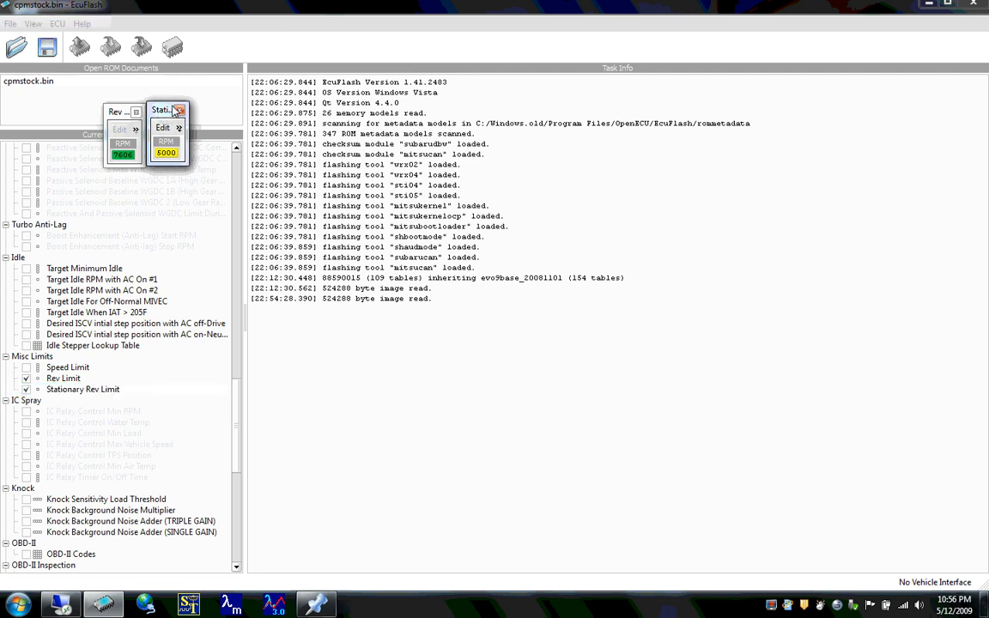
pyautogui.click(180, 112)
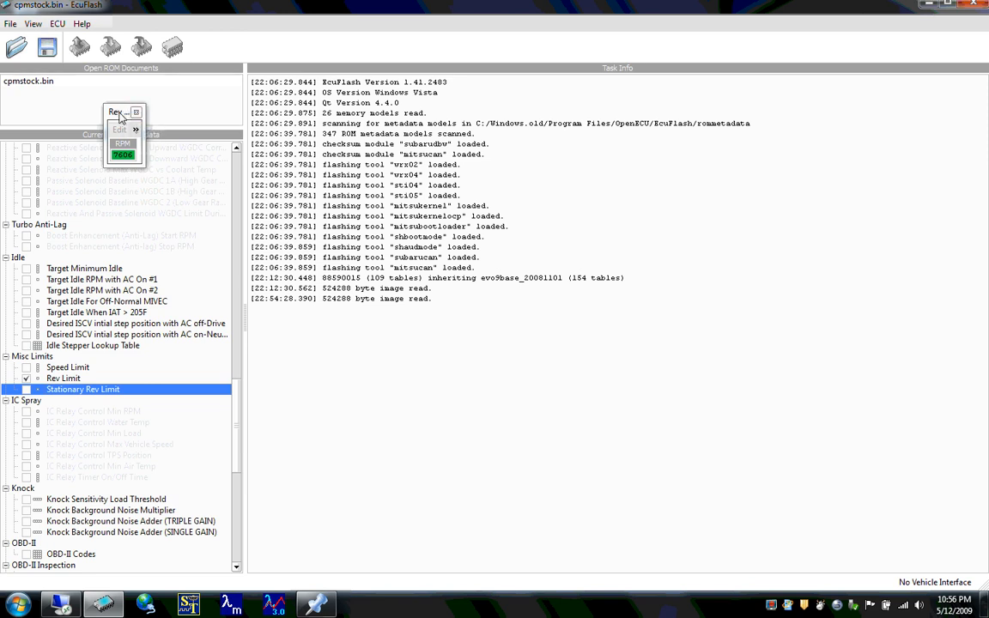
# - Move the Rev Limit table into the open work area and try setting its value to 7600 RPM
pyautogui.moveTo(118, 113); pyautogui.dragTo(328, 346)
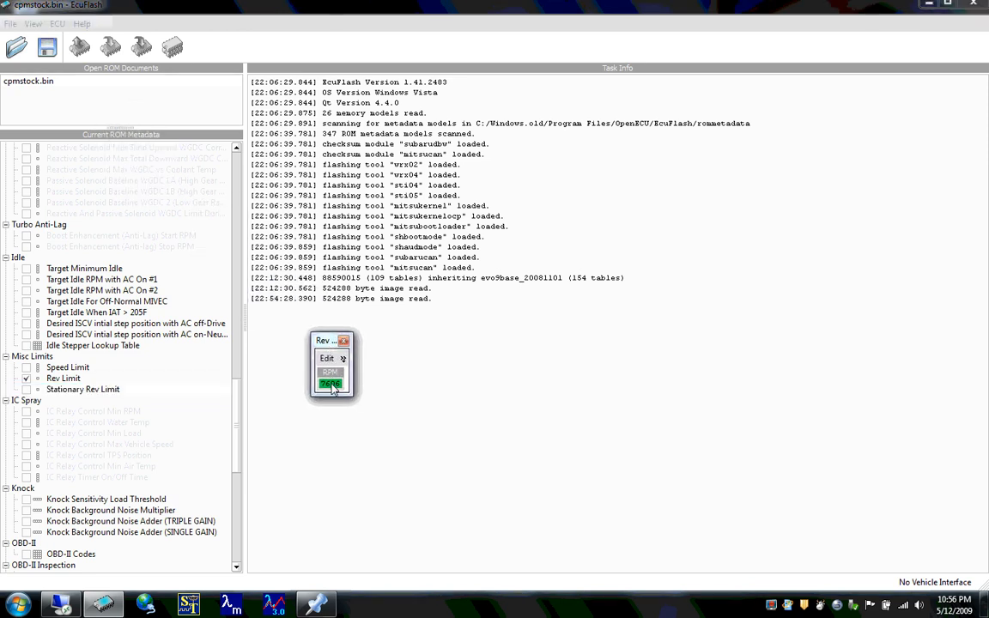
pyautogui.click(331, 384)
pyautogui.press('=')
pyautogui.write('599')
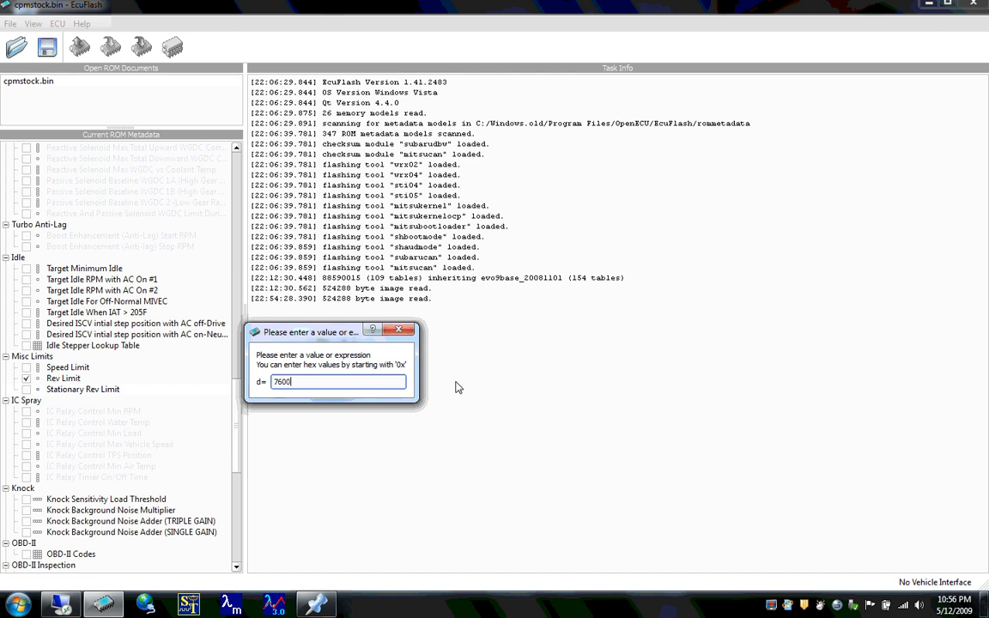
pyautogui.press('Return')
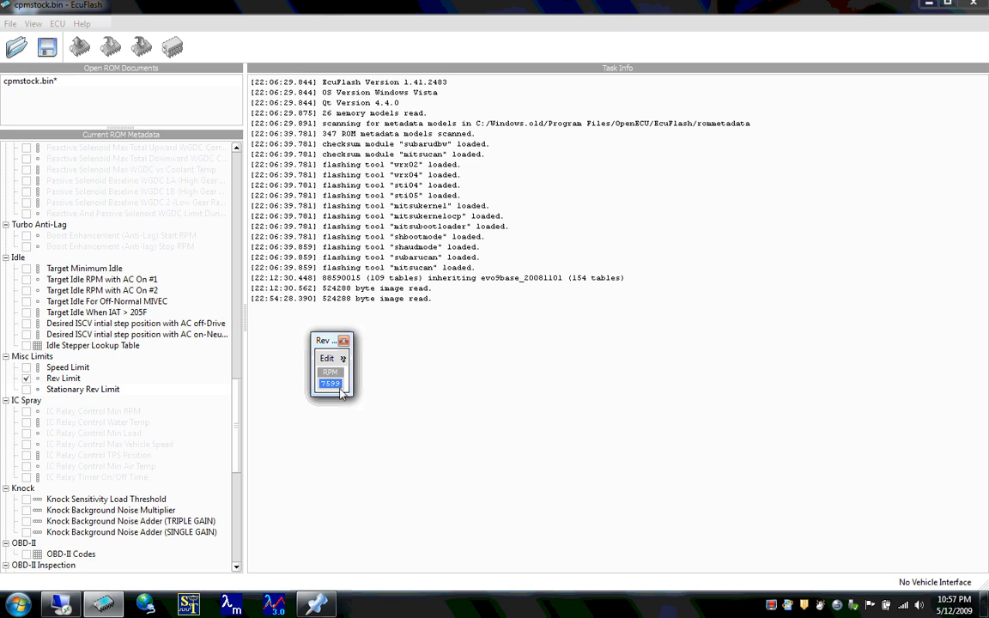
# - Enter 7600 as the Rev Limit value two more times to check how the table rounds it
pyautogui.press('=')
pyautogui.write('7600')
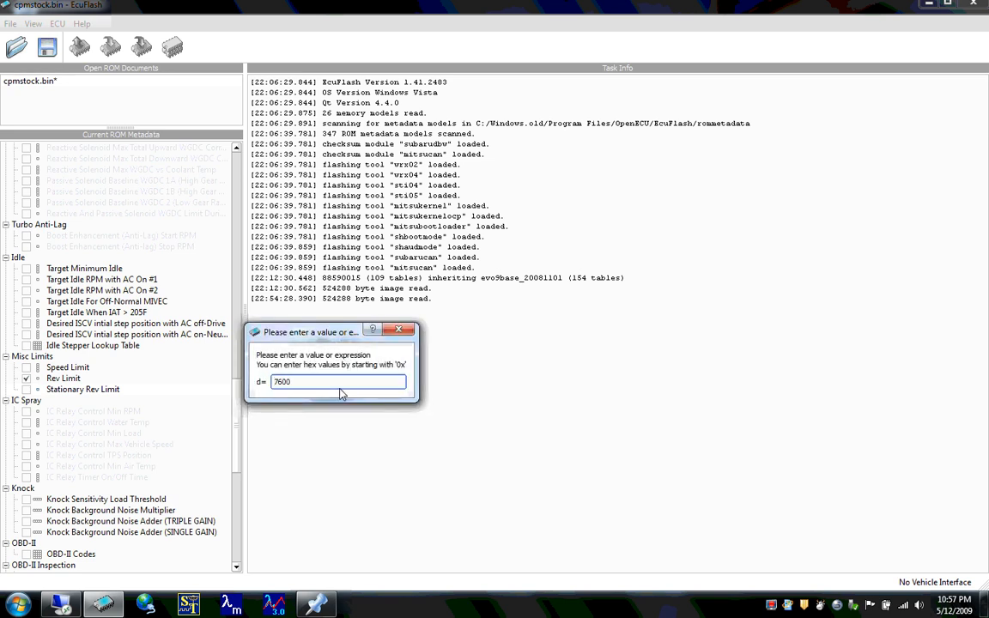
pyautogui.press('Return')
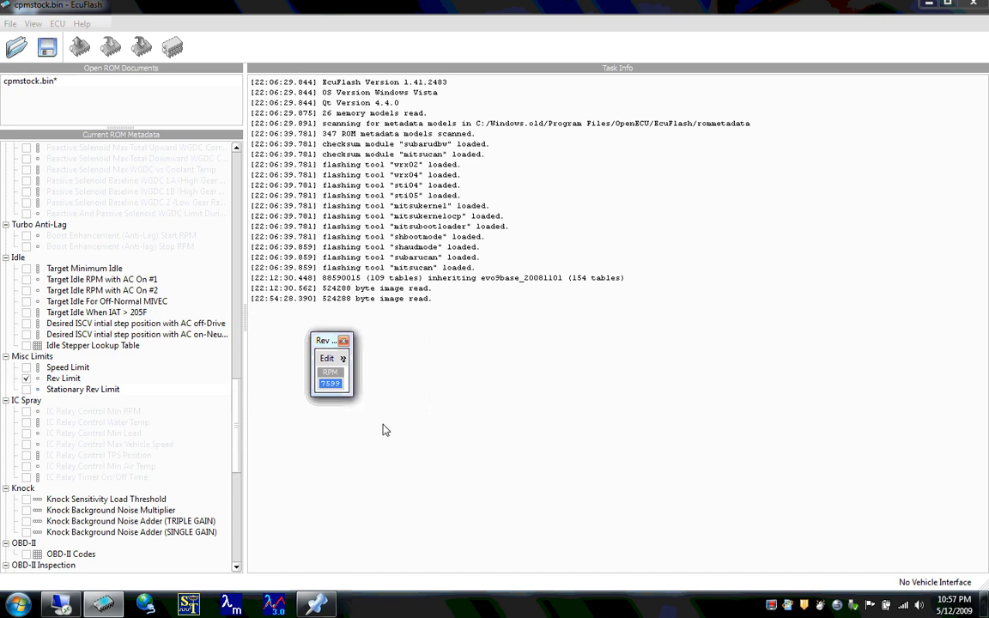
pyautogui.press('=')
pyautogui.write('760')
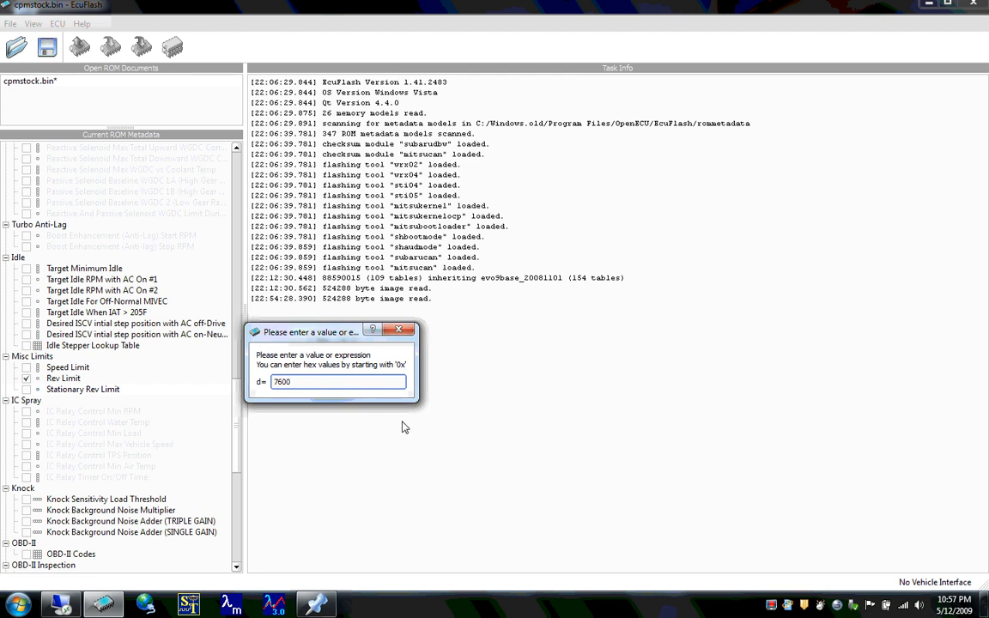
pyautogui.write('0')
pyautogui.press('Return')
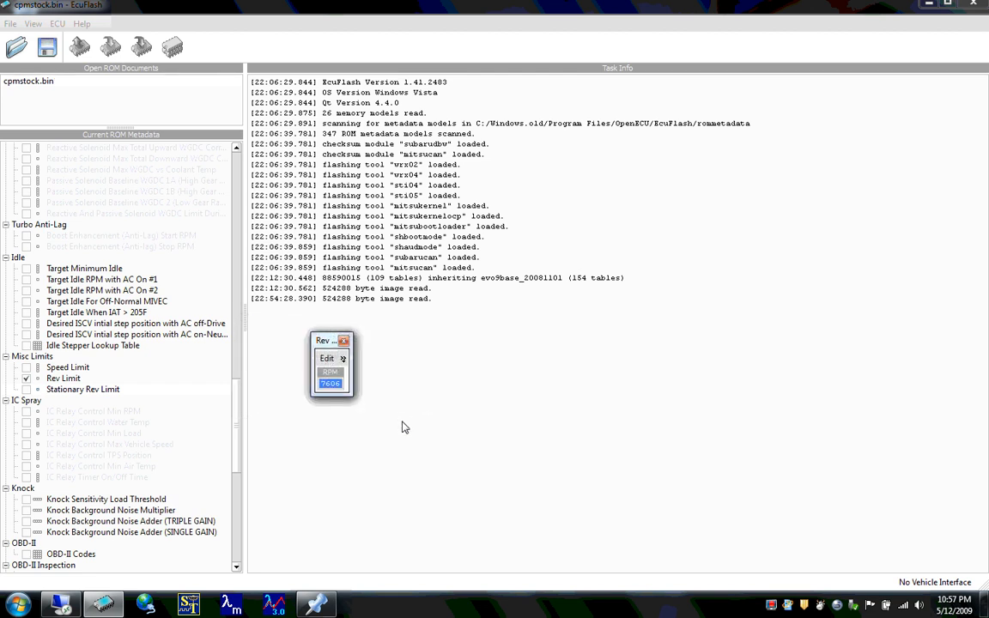
# - Close the Rev Limit table and open the Knock Sensitivity Load Threshold, Knock Background Noise Multiplier and Knock Background Noise Adder (TRIPLE GAIN) tables
pyautogui.click(343, 341)
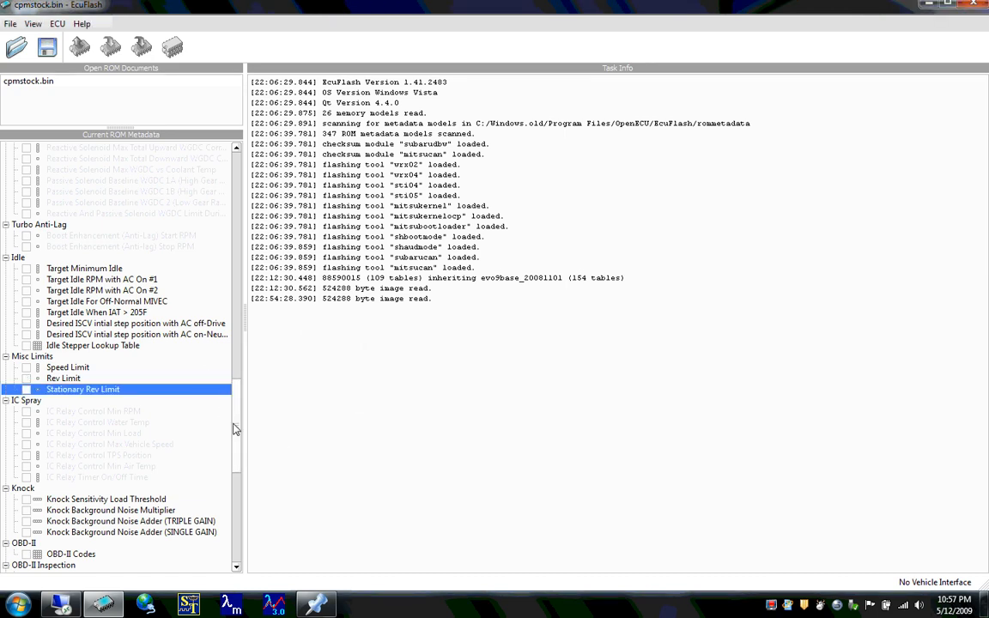
pyautogui.scroll(-4, 215, 382)
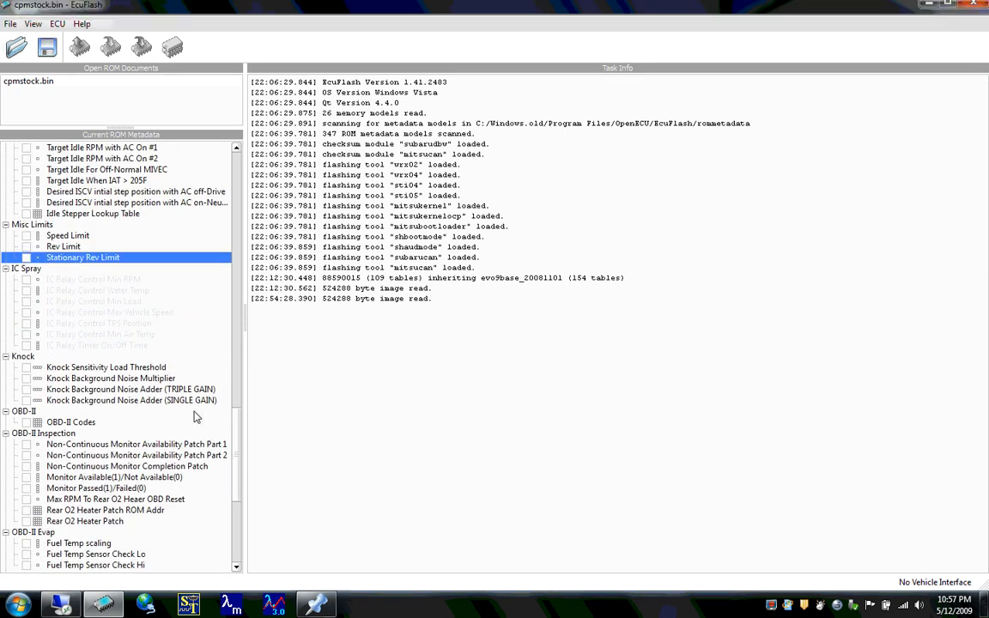
pyautogui.click(170, 379)
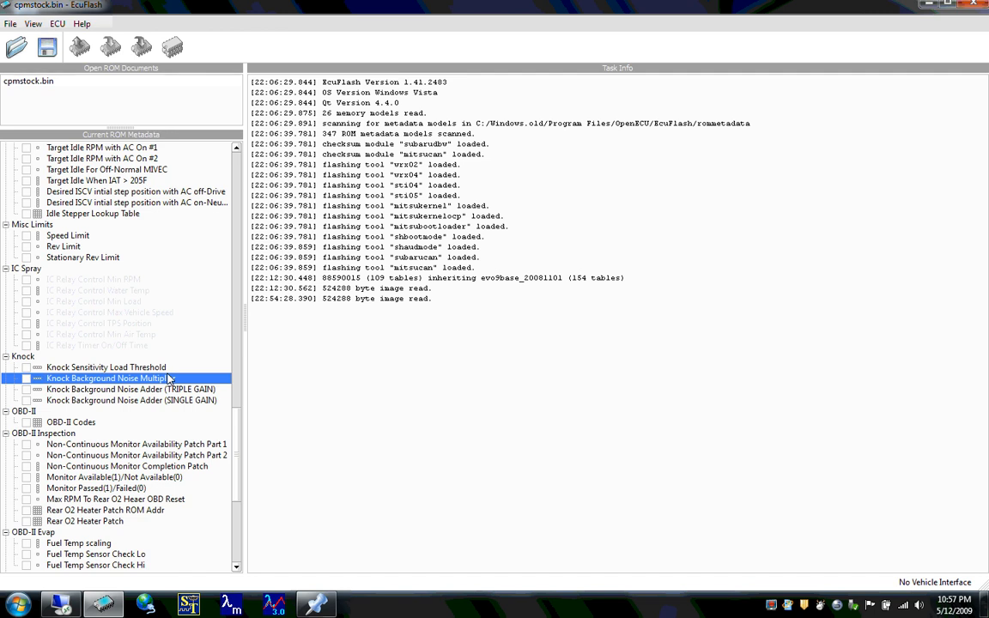
pyautogui.press('Up')
pyautogui.press('space')
pyautogui.press('Down')
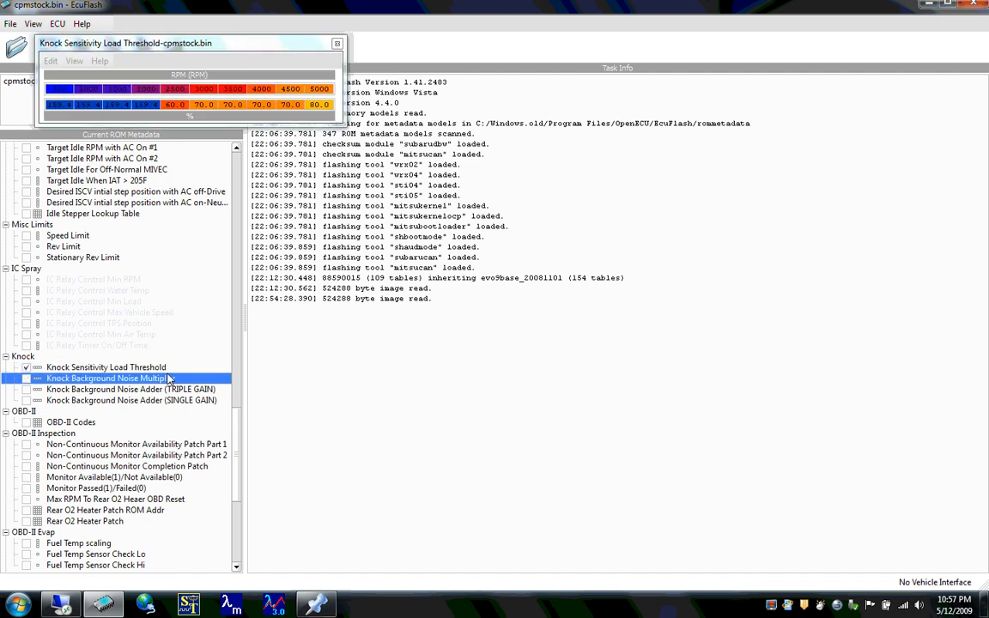
pyautogui.press('space')
pyautogui.press('Down')
pyautogui.press('space')
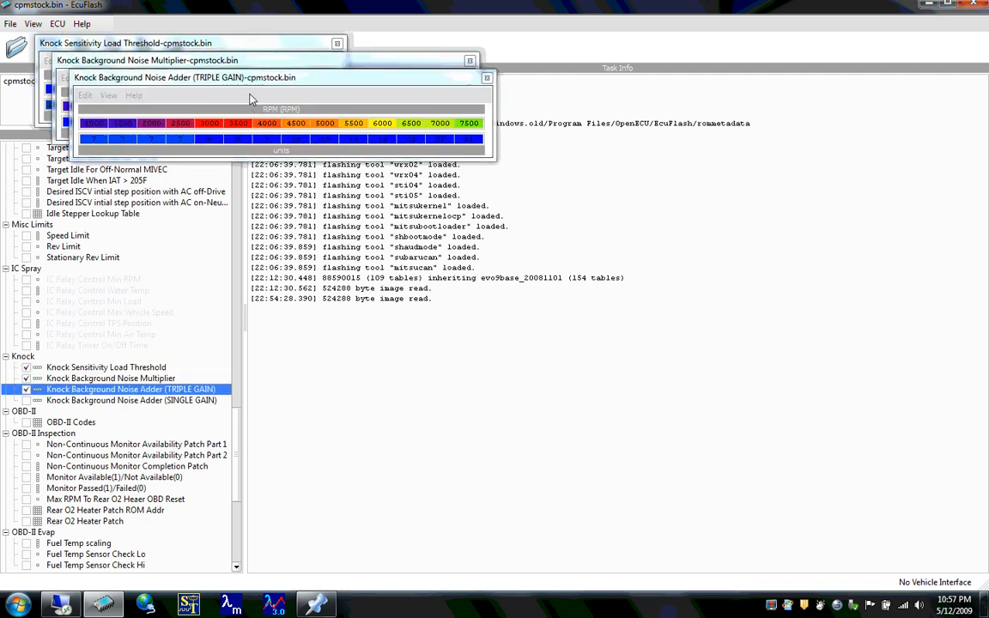
# - Arrange the three knock tables one below another to view them together, and close all of them when done
pyautogui.moveTo(228, 78); pyautogui.dragTo(233, 213)
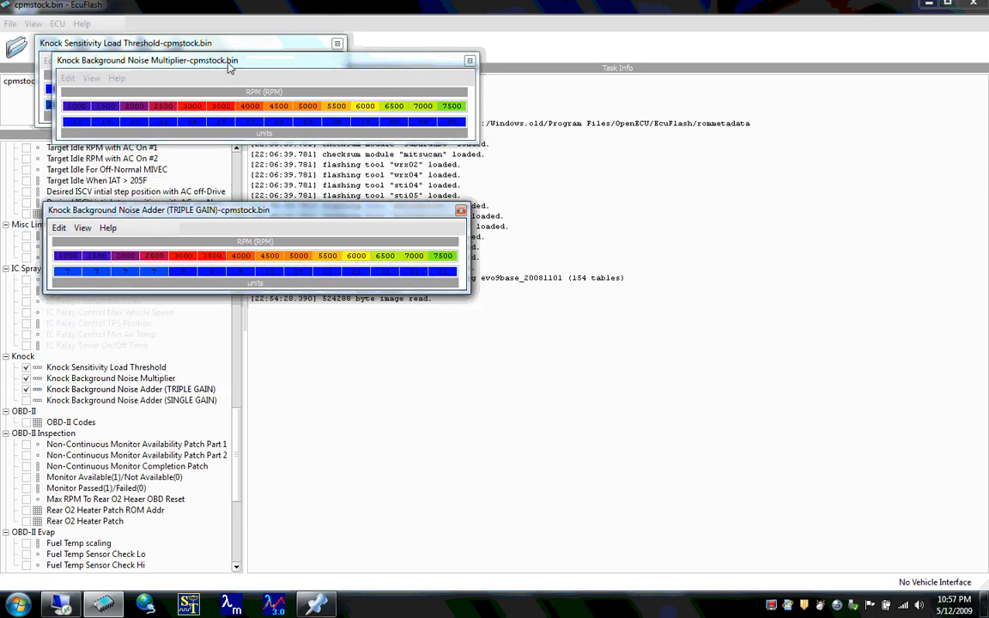
pyautogui.moveTo(229, 64); pyautogui.dragTo(205, 141)
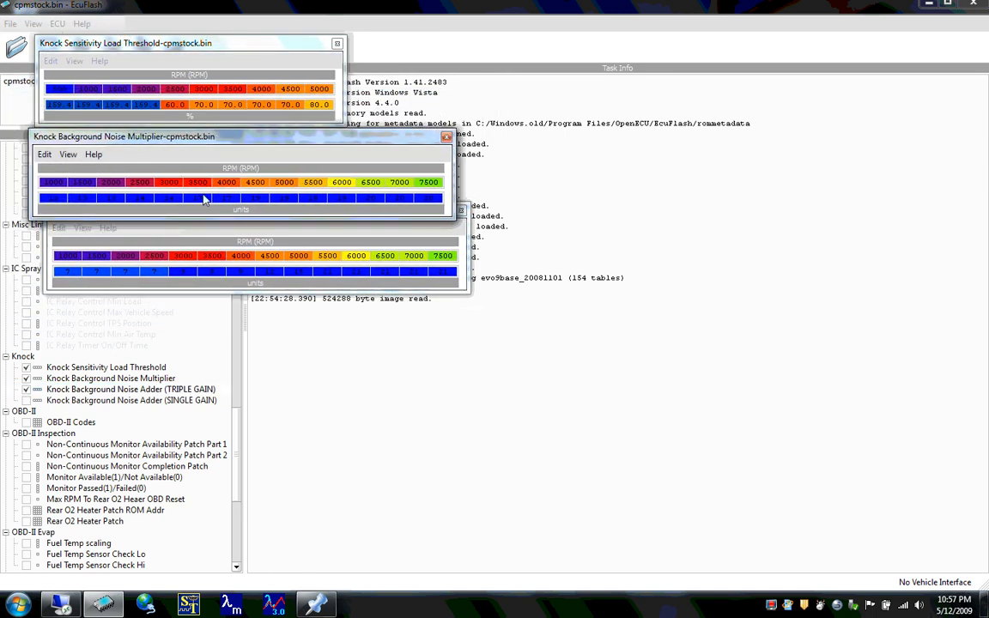
pyautogui.click(172, 226)
pyautogui.moveTo(170, 210); pyautogui.dragTo(155, 234)
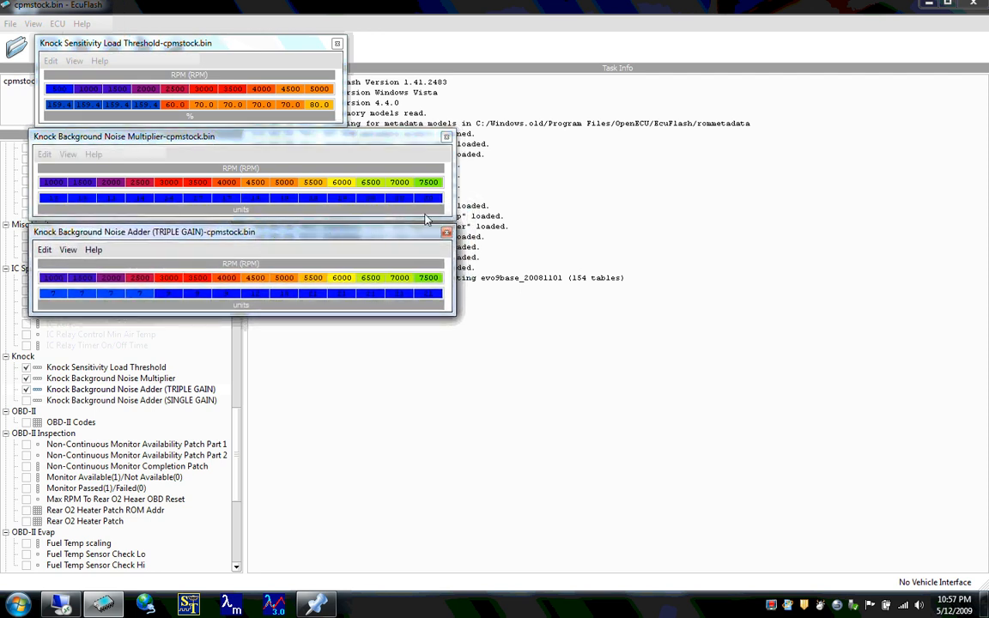
pyautogui.click(446, 231)
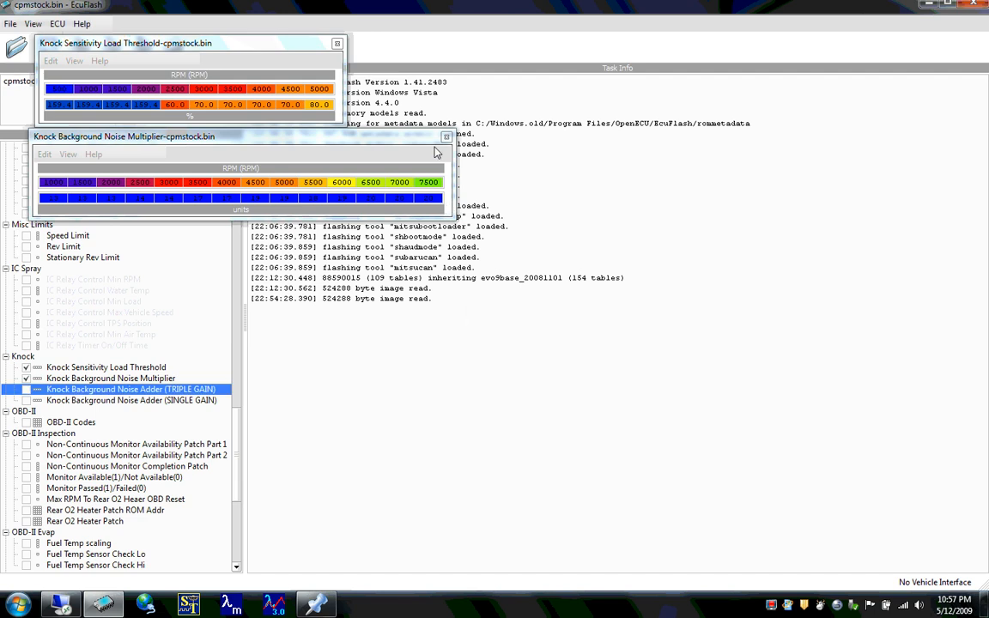
pyautogui.click(447, 138)
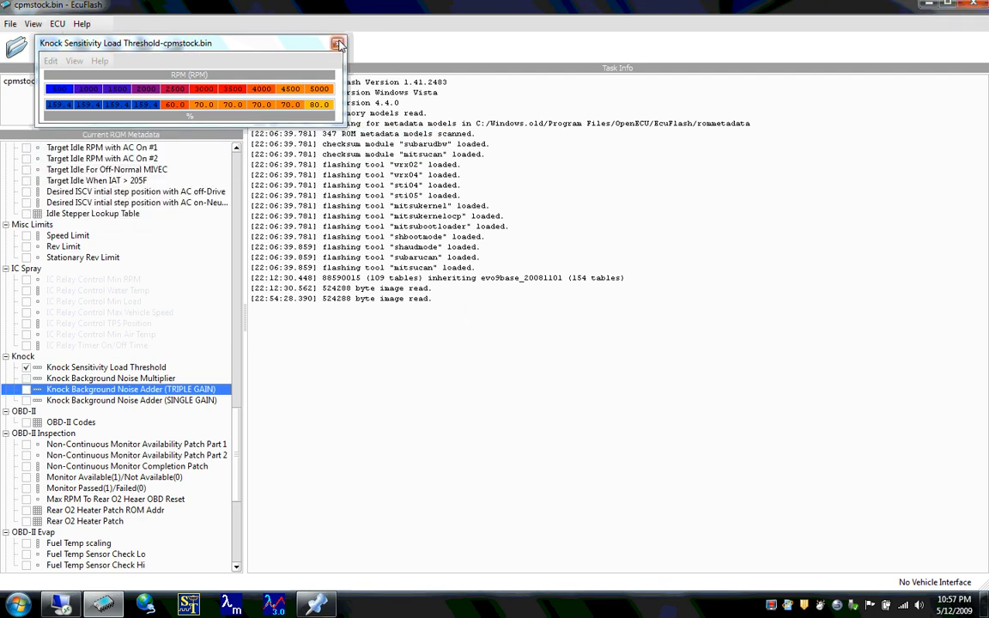
pyautogui.click(339, 45)
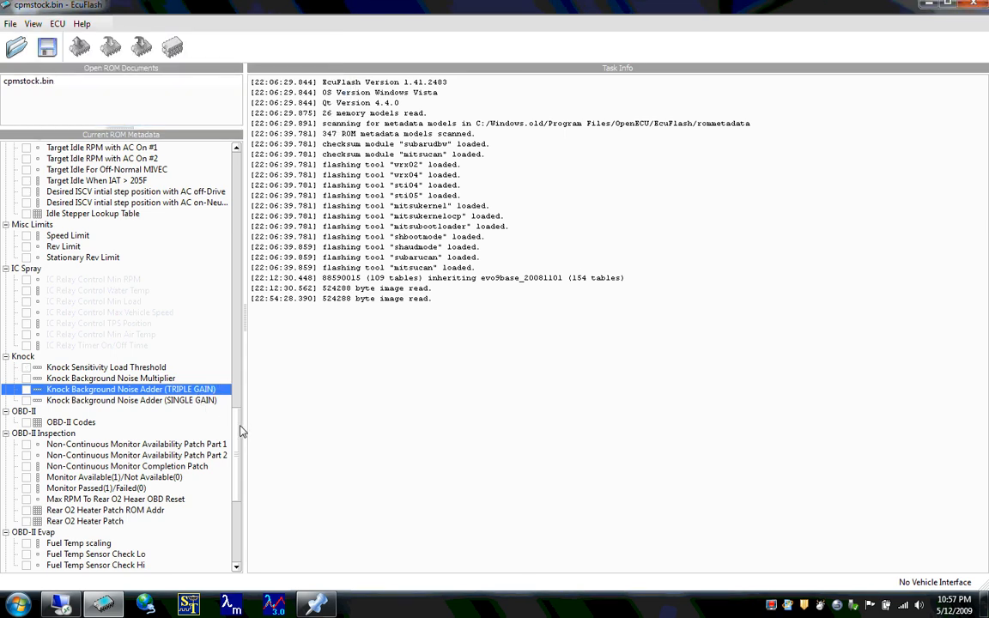
# - Find the Periphery group further down the metadata tree, view the ECU Periphery00 (F9A) Bits table and close it
pyautogui.scroll(-1, 237, 449)
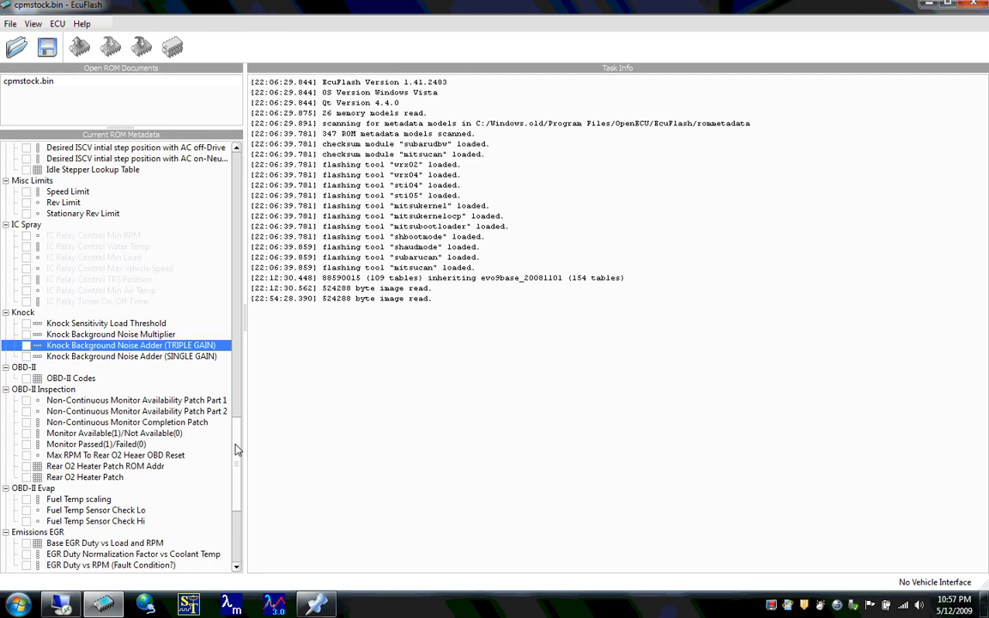
pyautogui.press('Down')
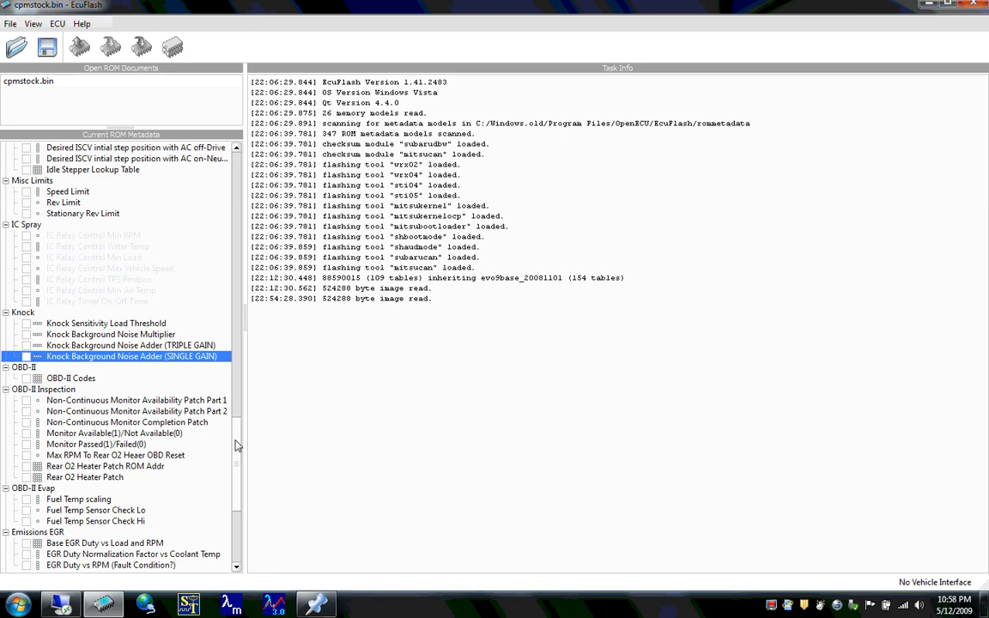
pyautogui.moveTo(238, 449); pyautogui.dragTo(238, 491)
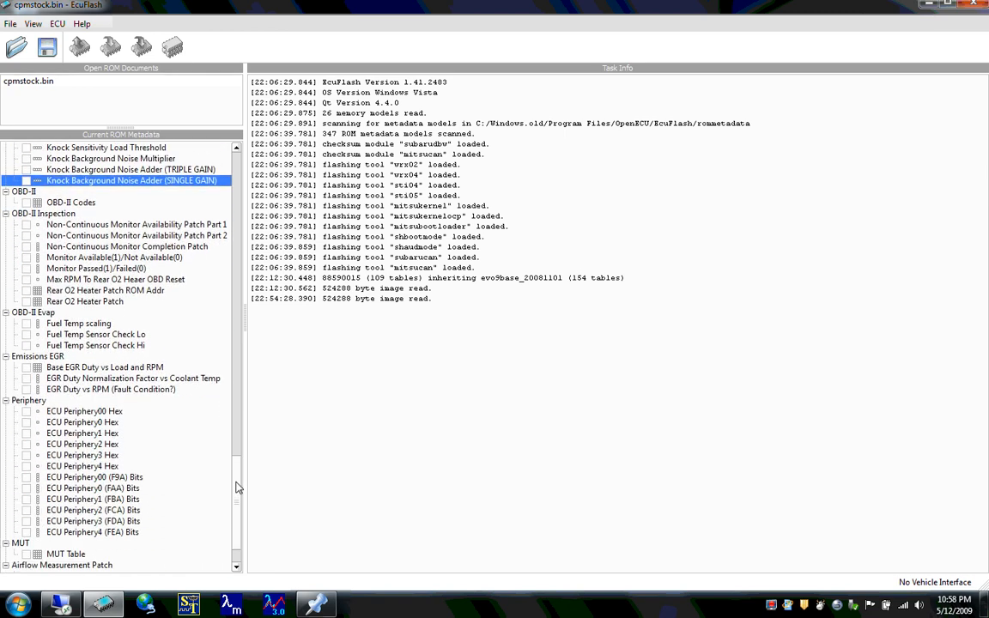
pyautogui.click(93, 412)
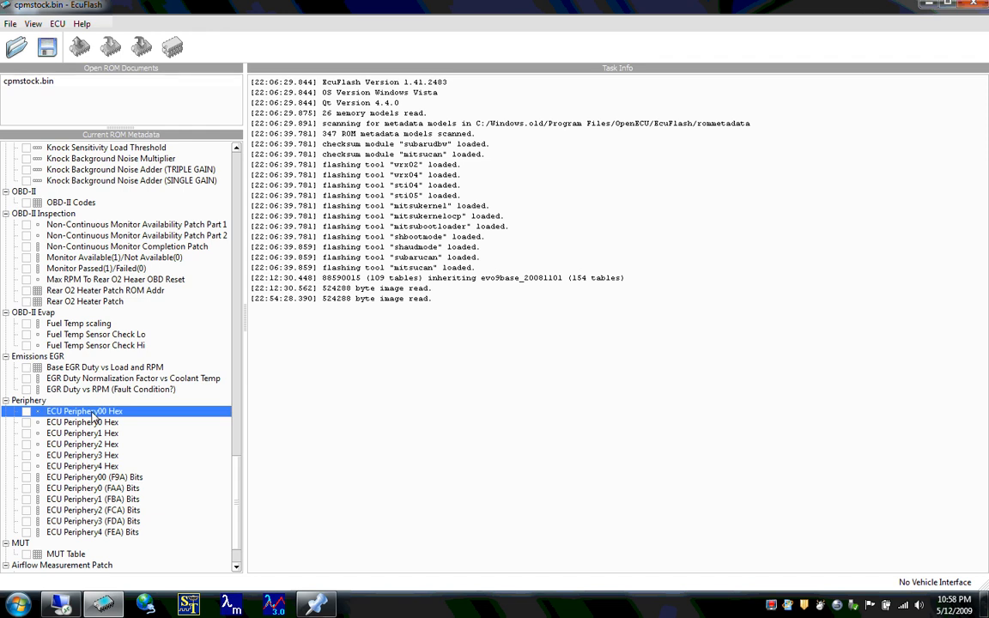
pyautogui.press('Down')
pyautogui.press('Down')
pyautogui.press('Down')
pyautogui.press('Down')
pyautogui.press('Down')
pyautogui.press('Down')
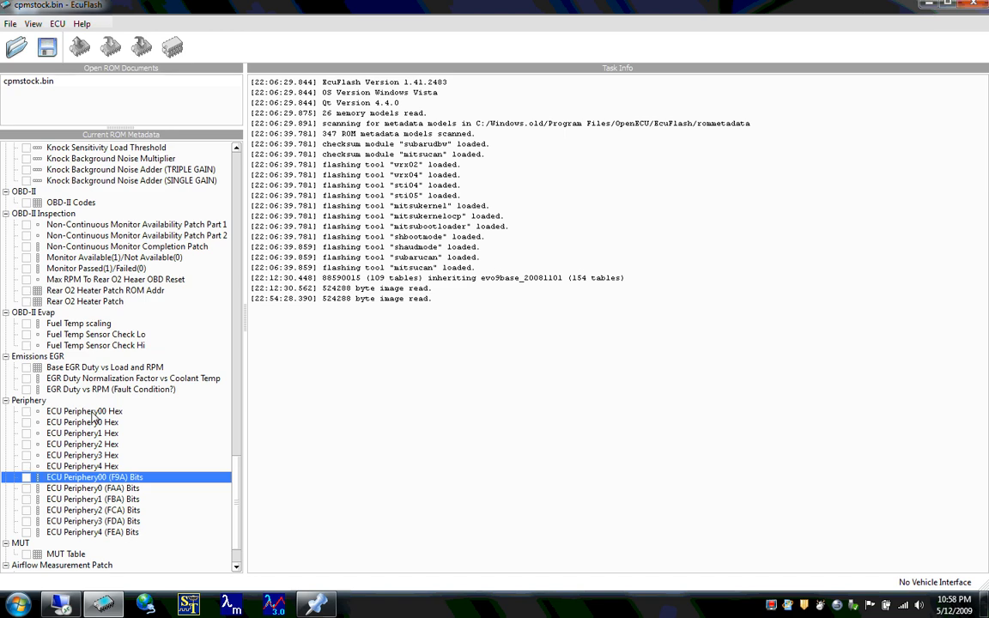
pyautogui.press('Return')
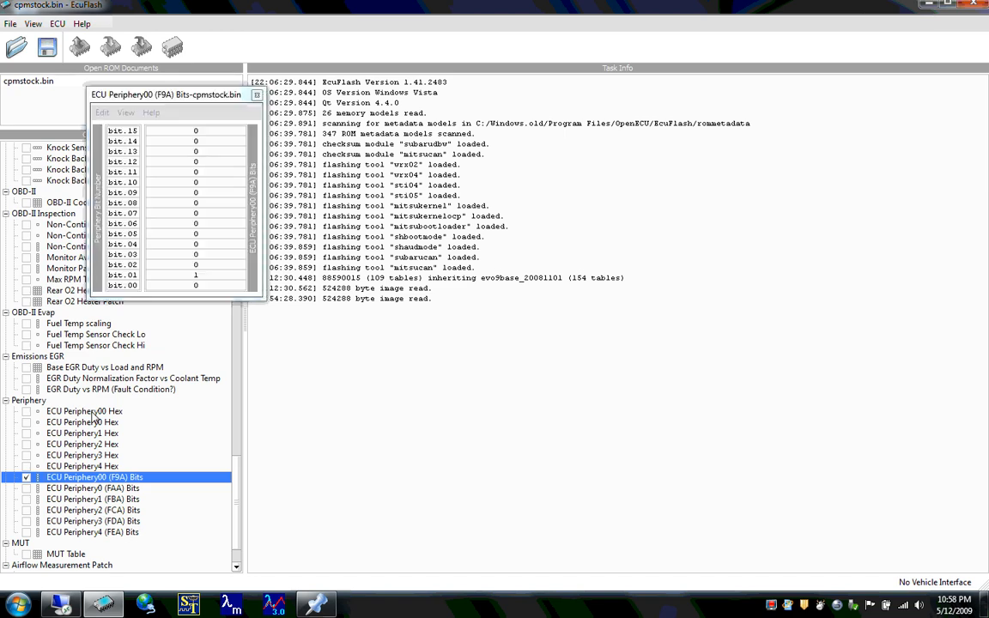
pyautogui.click(200, 99)
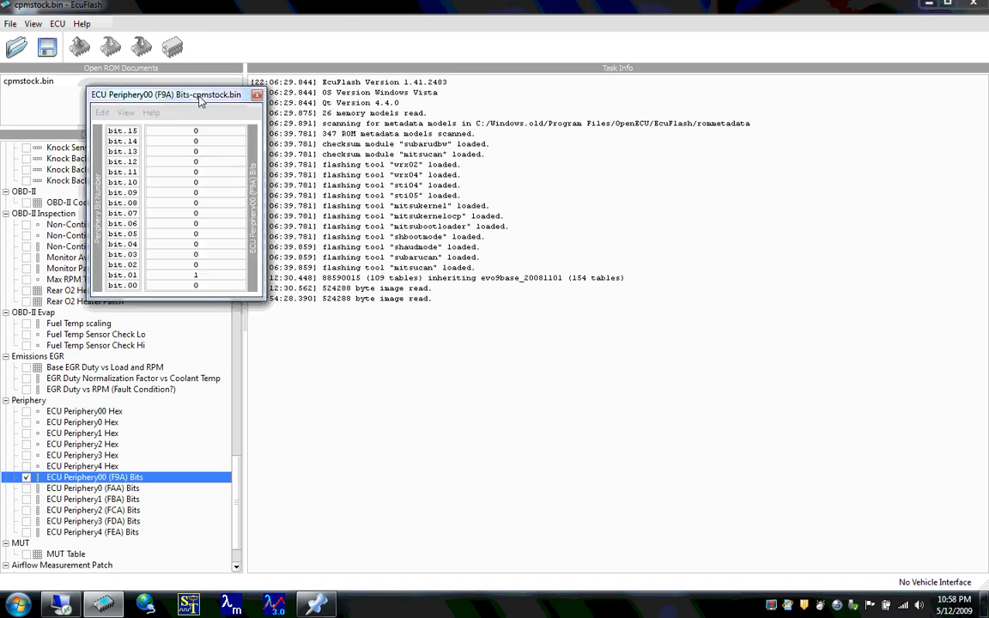
pyautogui.moveTo(200, 99); pyautogui.dragTo(175, 153)
pyautogui.click(228, 149)
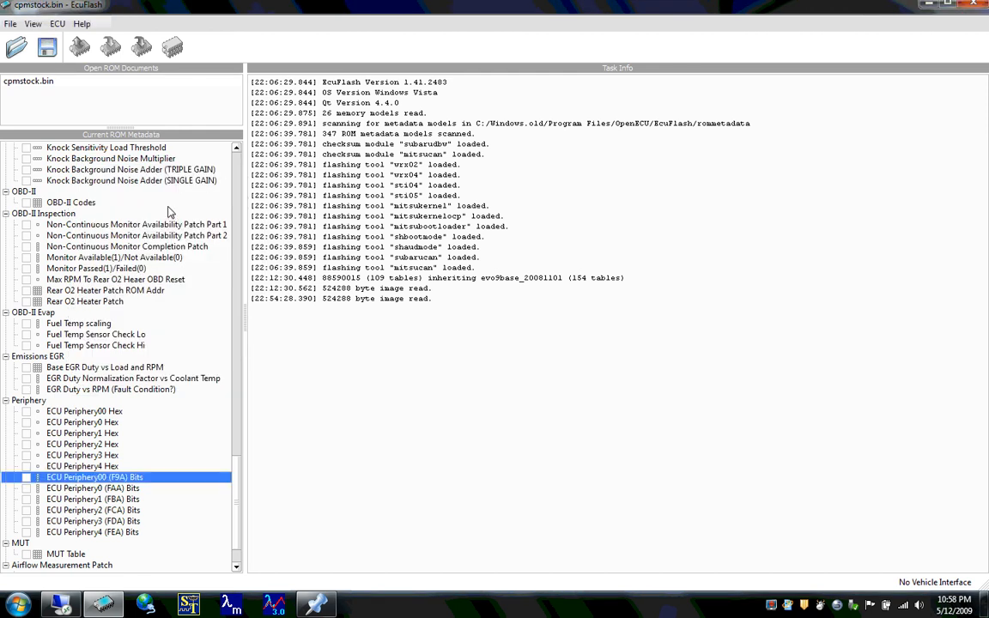
# - Open the Monitor Available(1)/Not Available(0) table under OBD-II Inspection and move it into the open work area
pyautogui.scroll(3, 171, 223)
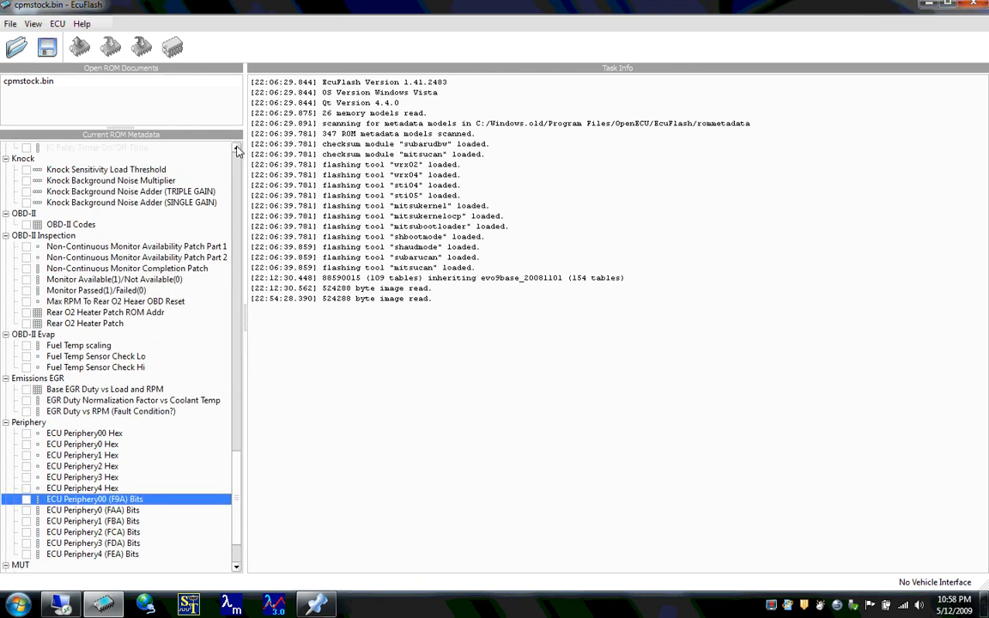
pyautogui.click(102, 260)
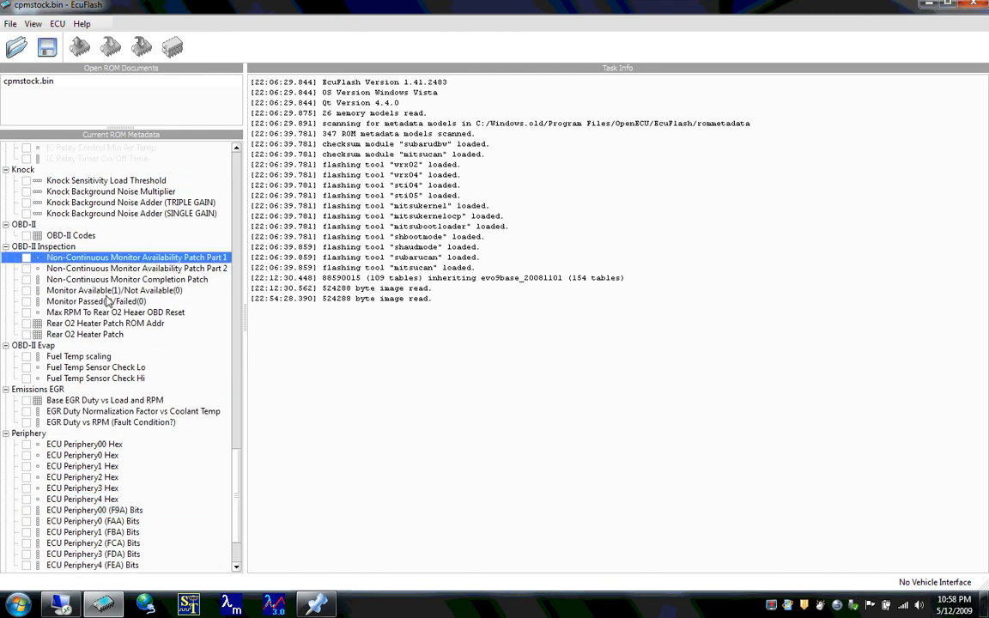
pyautogui.doubleClick(109, 291)
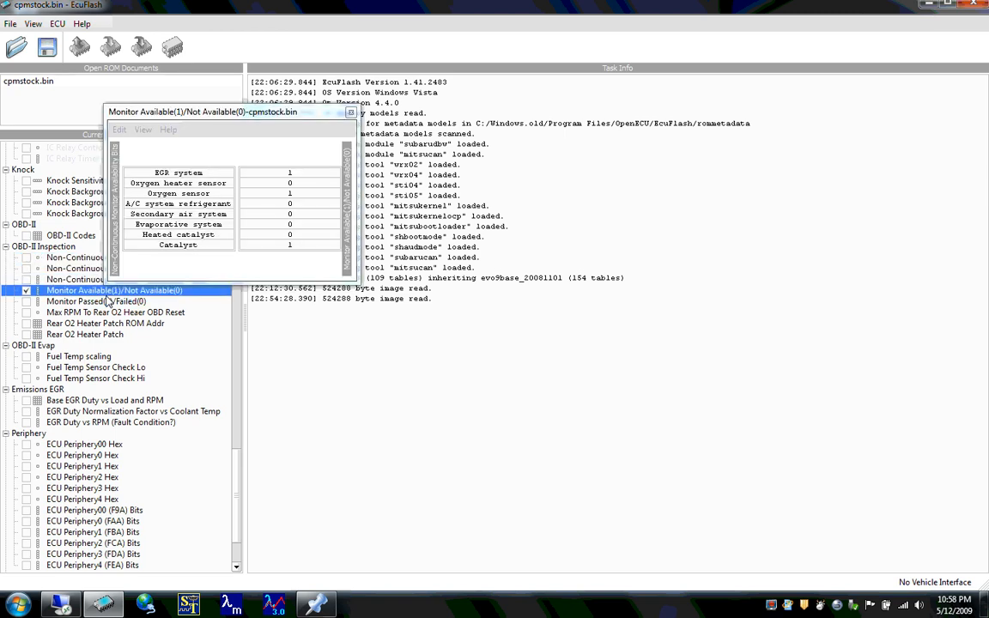
pyautogui.moveTo(269, 116); pyautogui.dragTo(442, 335)
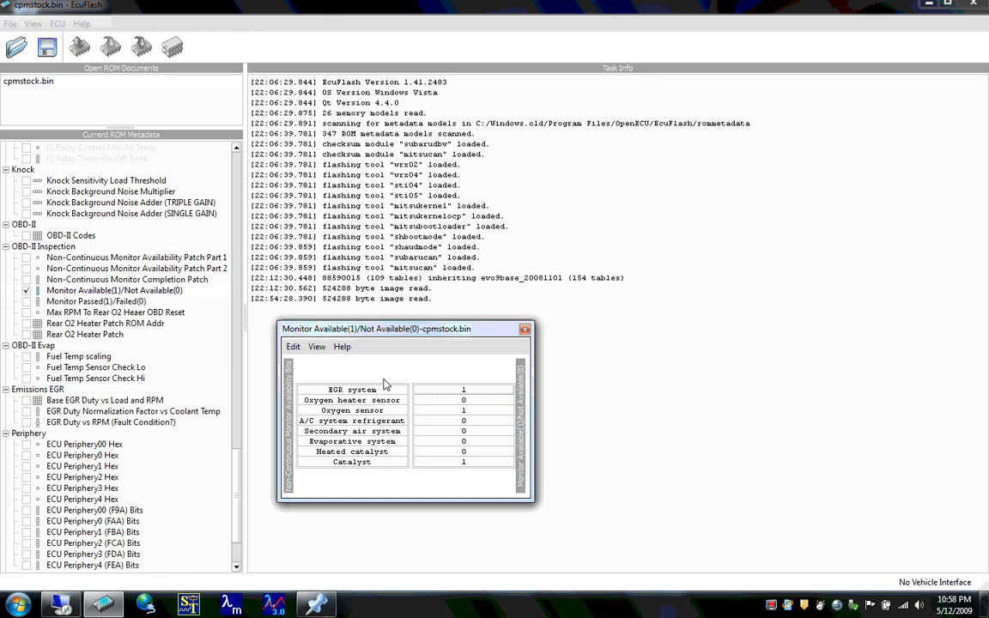
# - Step through the monitor availability values from EGR system down to Catalyst
pyautogui.click(504, 391)
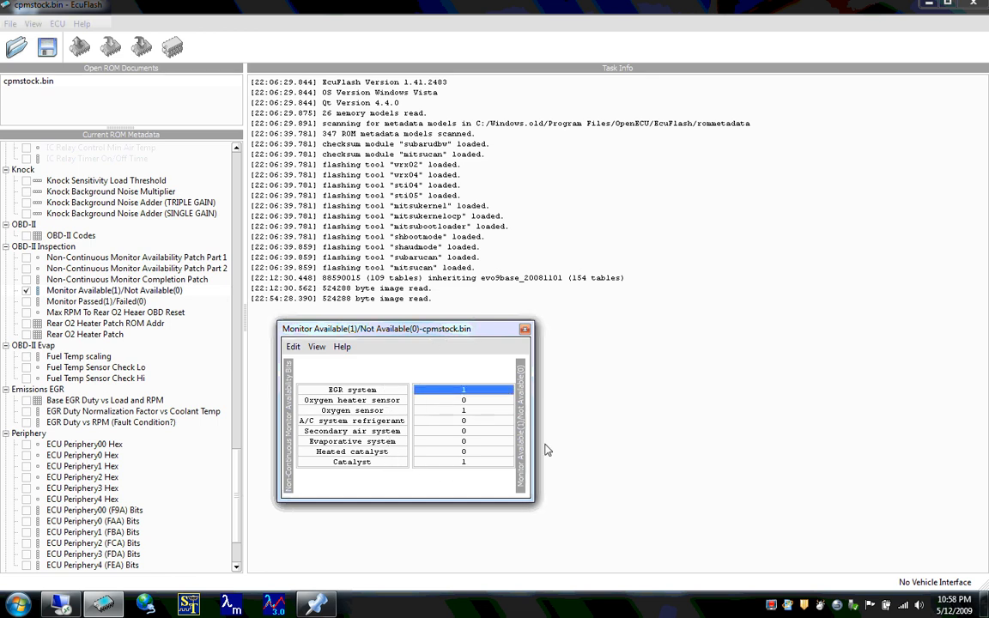
pyautogui.press('Down')
pyautogui.press('Down')
pyautogui.press('Down')
pyautogui.press('Down')
pyautogui.press('Down')
pyautogui.press('Down')
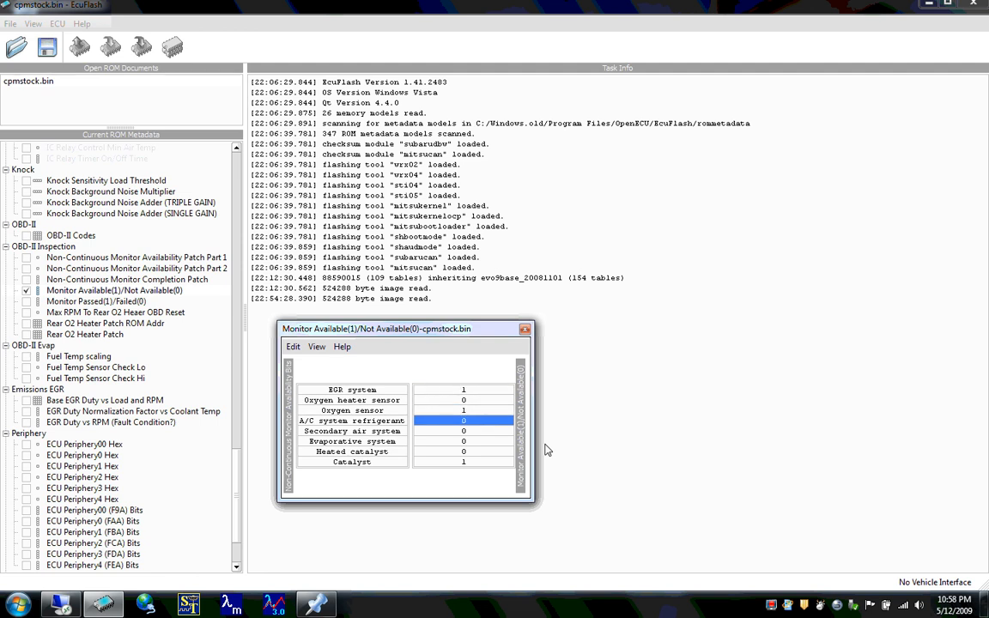
pyautogui.press('Down')
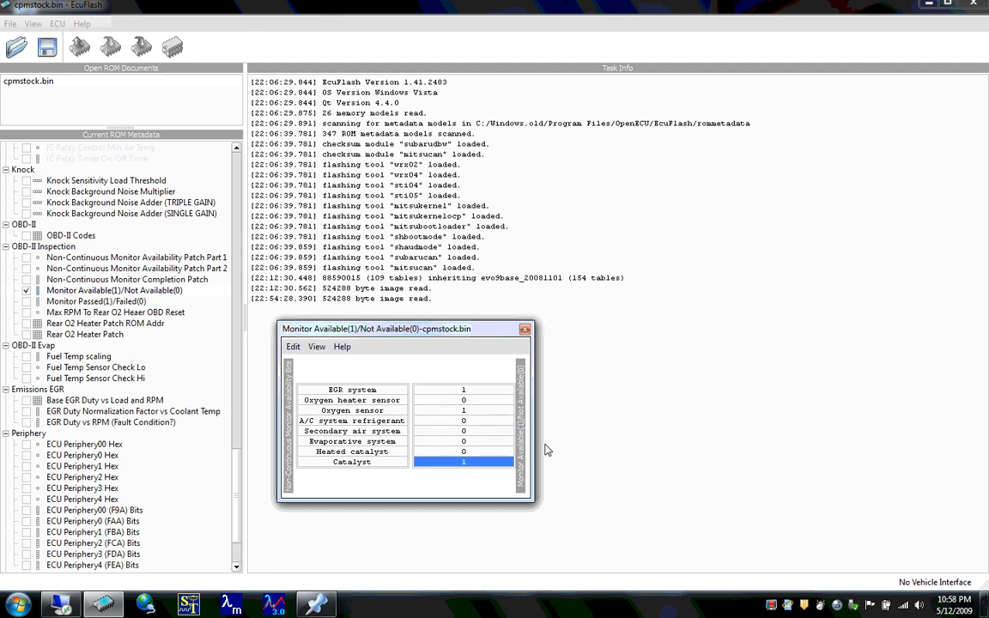
# - Try entering 0 as the Heated catalyst availability value
pyautogui.press('Up')
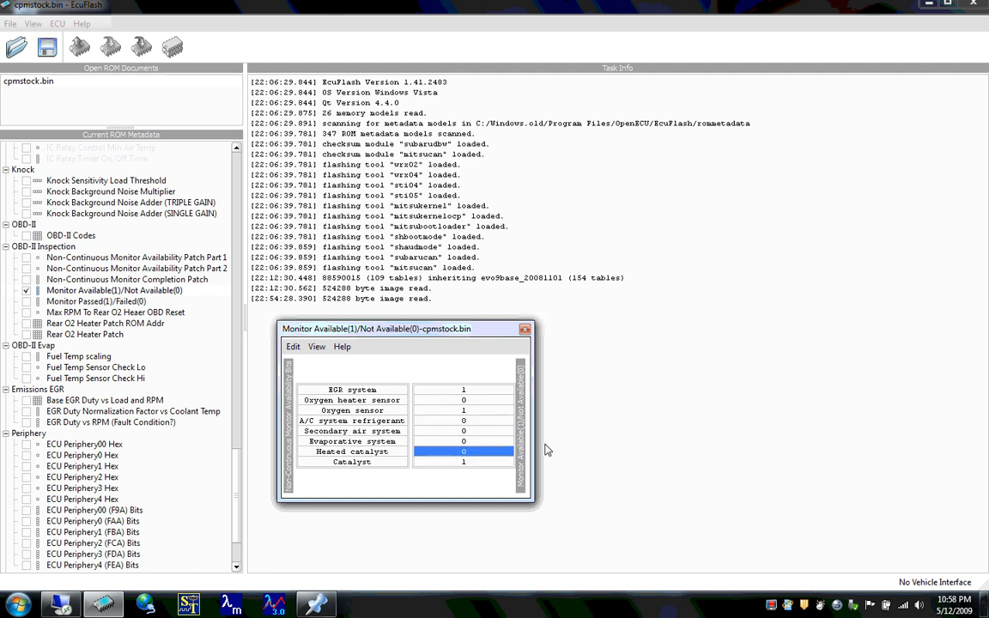
pyautogui.press('=')
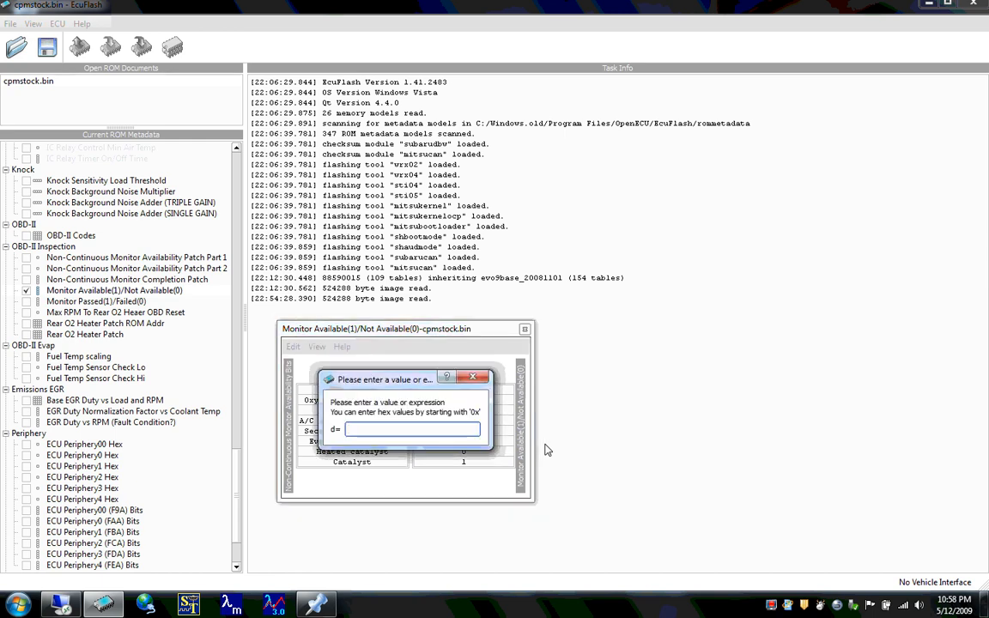
pyautogui.write('0')
pyautogui.press('Return')
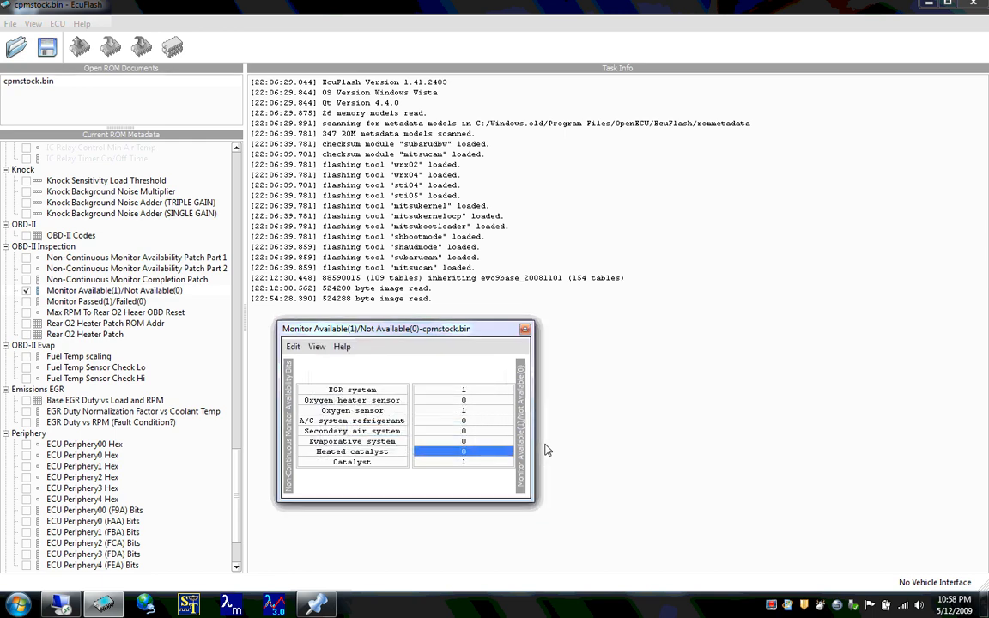
pyautogui.press('=')
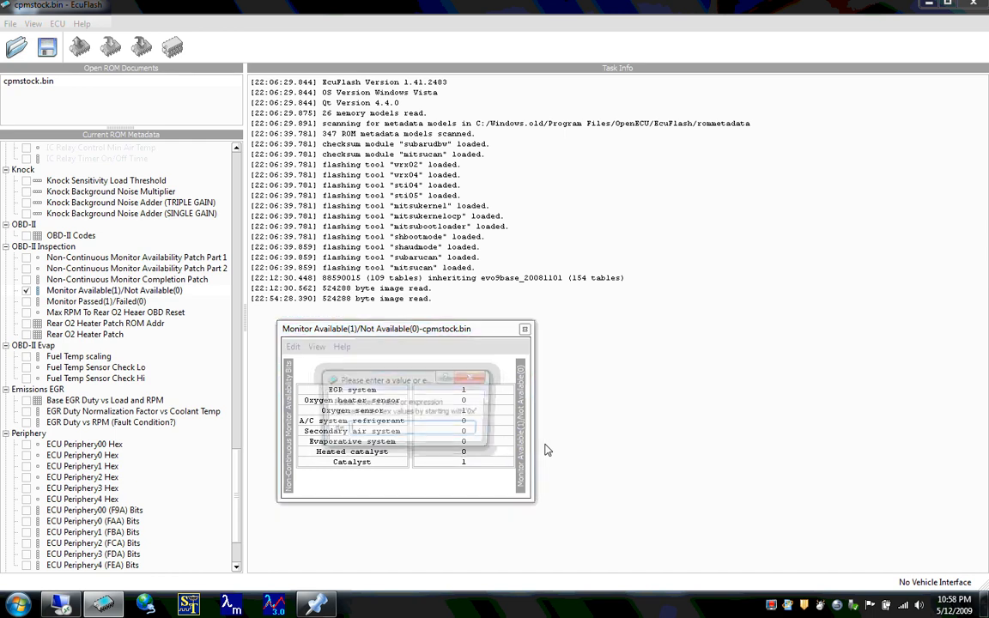
pyautogui.press('Return')
pyautogui.press('=')
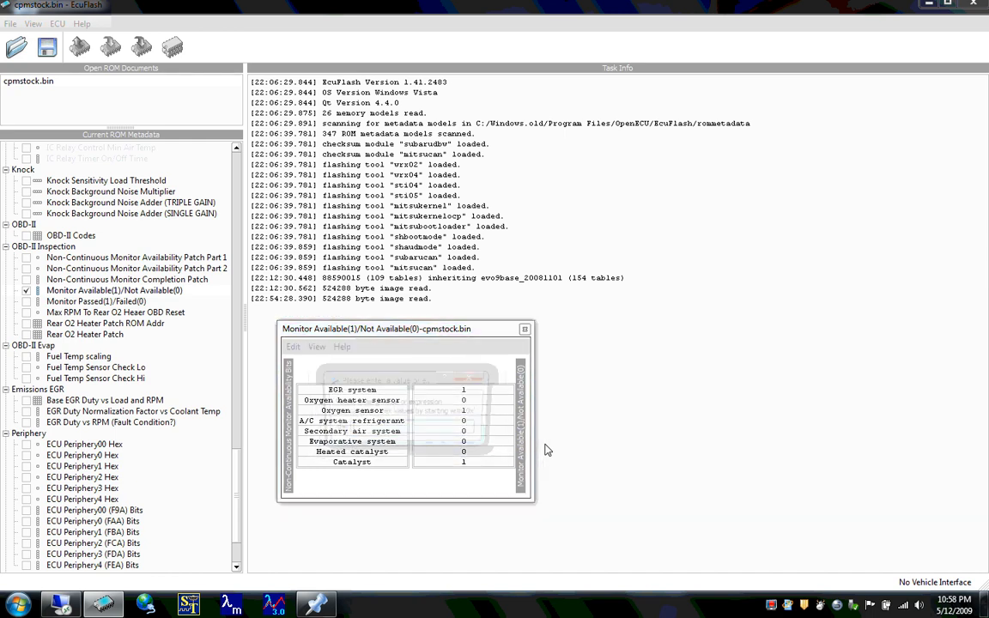
pyautogui.press('Return')
# - Look back over the monitor availability values between Heated catalyst and A/C system refrigerant
pyautogui.press('Up')
pyautogui.press('Up')
pyautogui.press('Up')
pyautogui.press('Up')
pyautogui.press('Up')
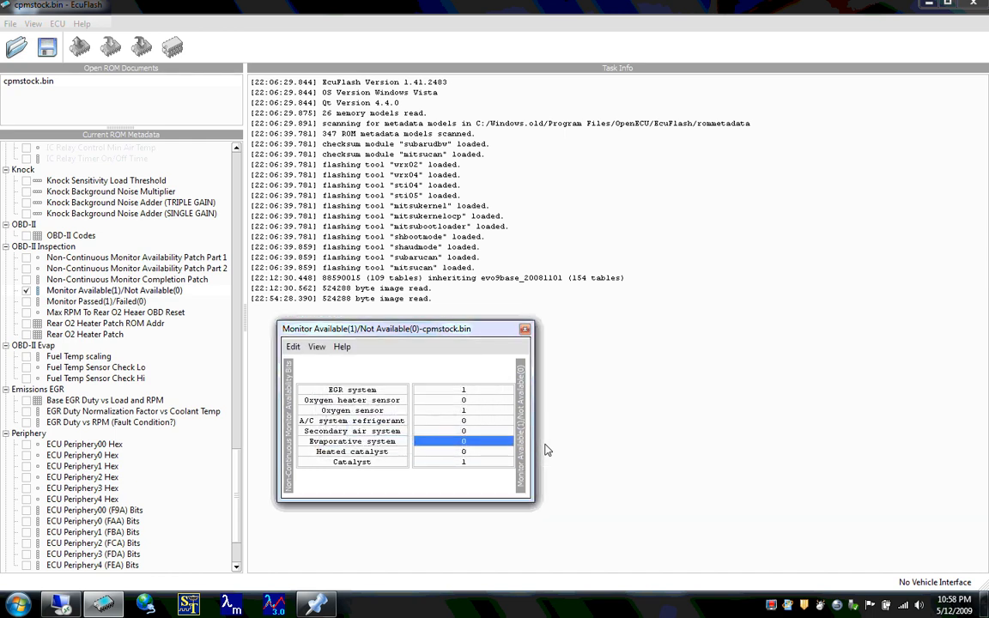
pyautogui.press('Down')
pyautogui.press('Down')
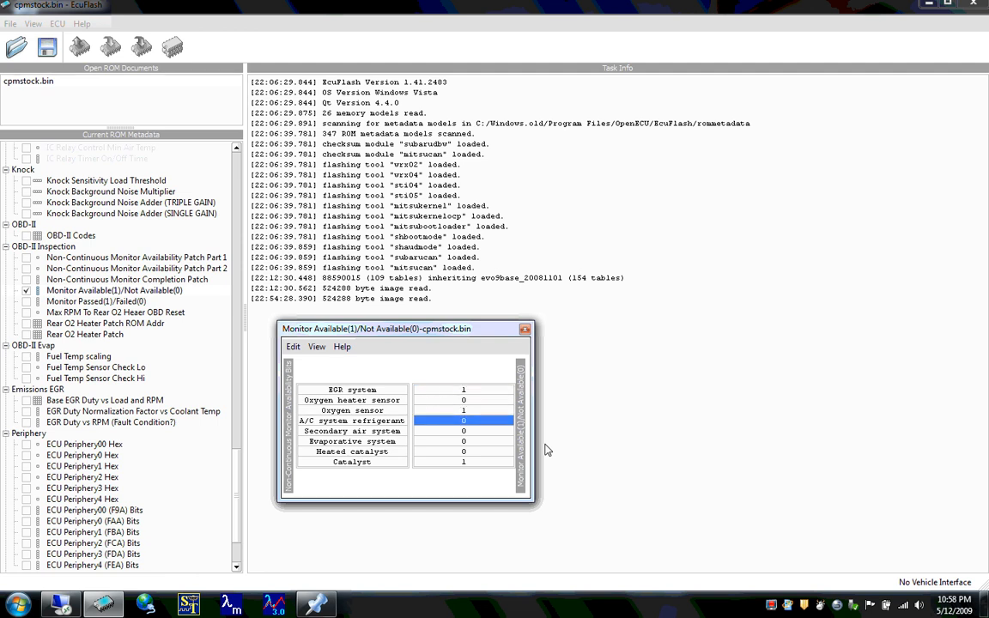
# - Set the Heated catalyst availability value to 1
pyautogui.press('Down')
pyautogui.press('Down')
pyautogui.press('Down')
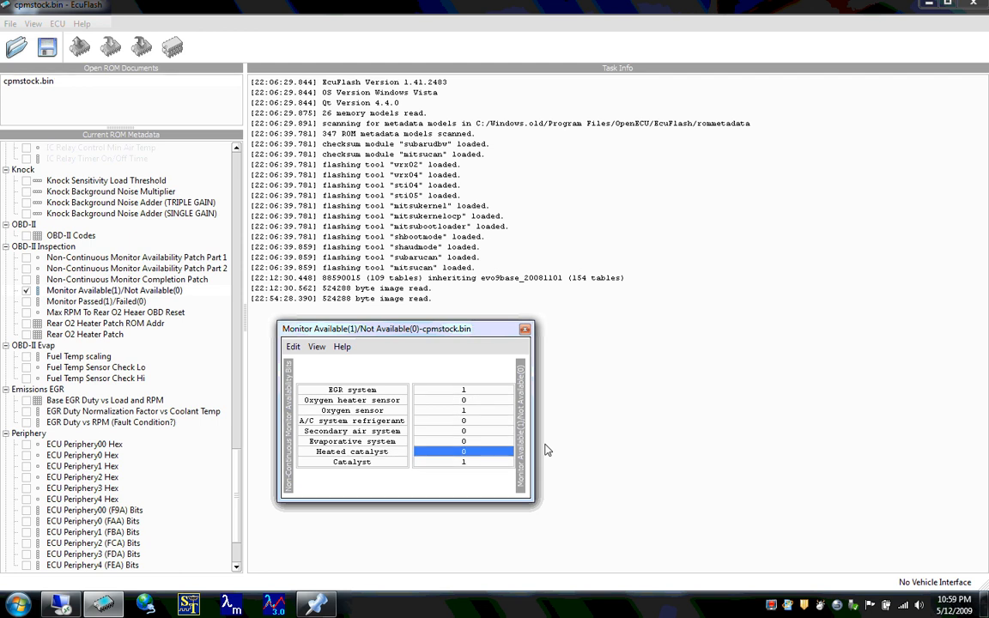
pyautogui.write('1')
pyautogui.press('Return')
pyautogui.hotkey('ctrl', 'z')
pyautogui.press(']')
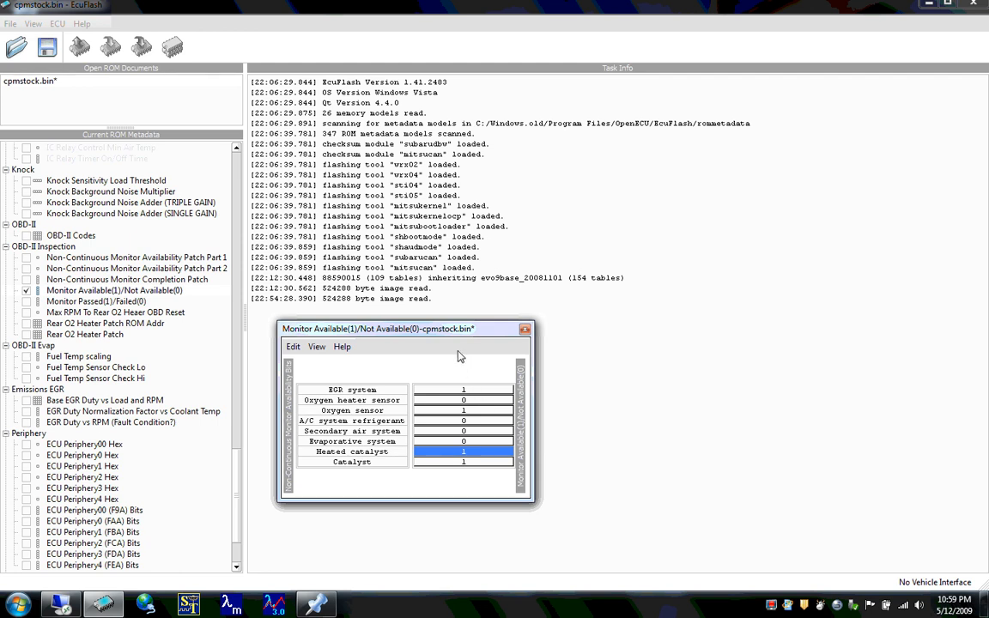
# - Undo the Heated catalyst availability change and close the Monitor Available/Not Available table
pyautogui.hotkey('ctrl', 'z')
pyautogui.press('Up')
pyautogui.press('Up')
pyautogui.press('Up')
pyautogui.press('Up')
pyautogui.press('Up')
pyautogui.press('Up')
pyautogui.press('Up')
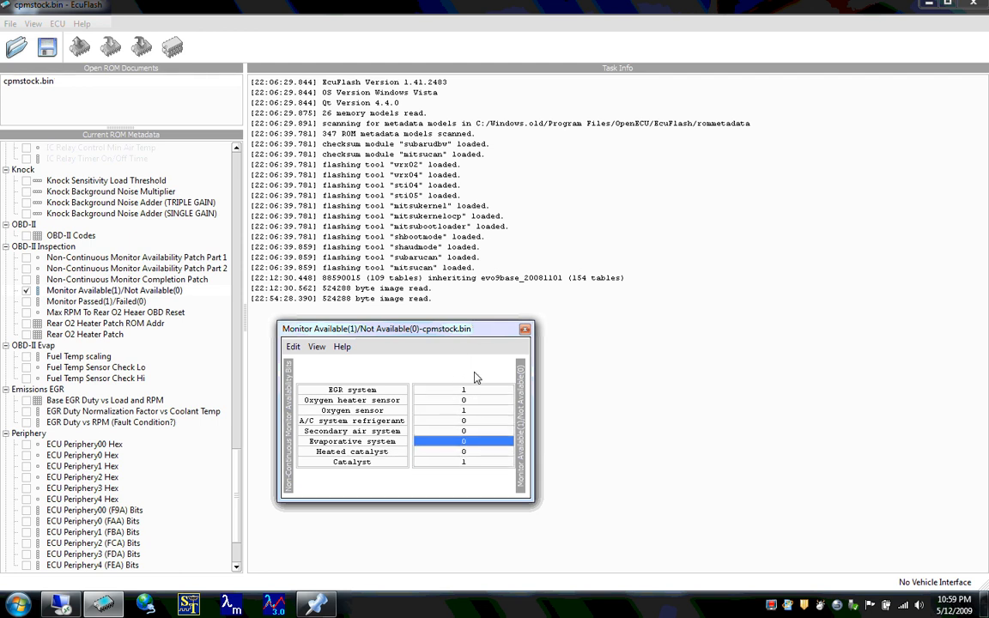
pyautogui.press('Down')
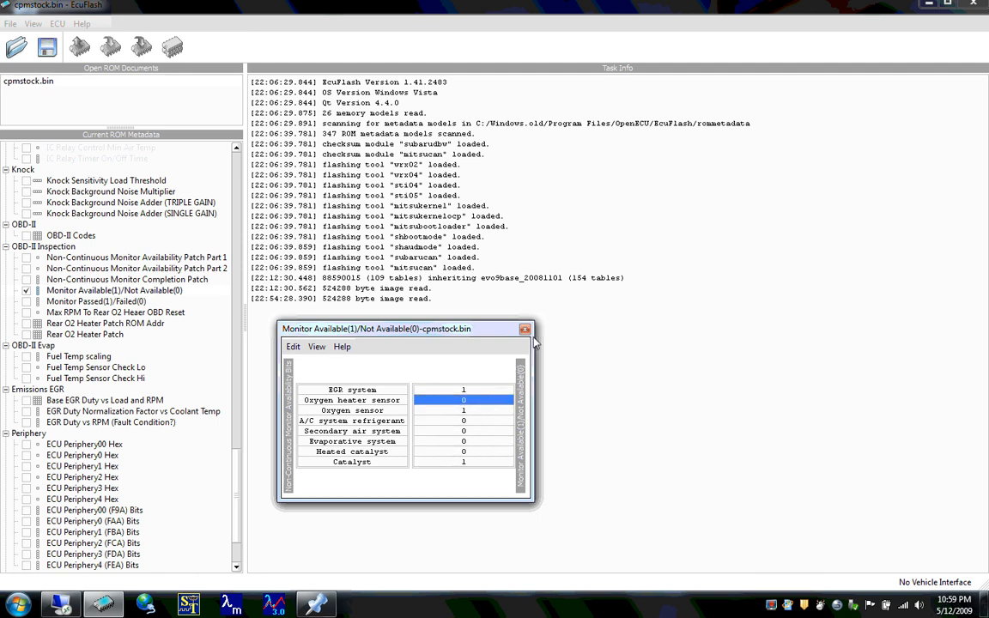
pyautogui.press('Escape')
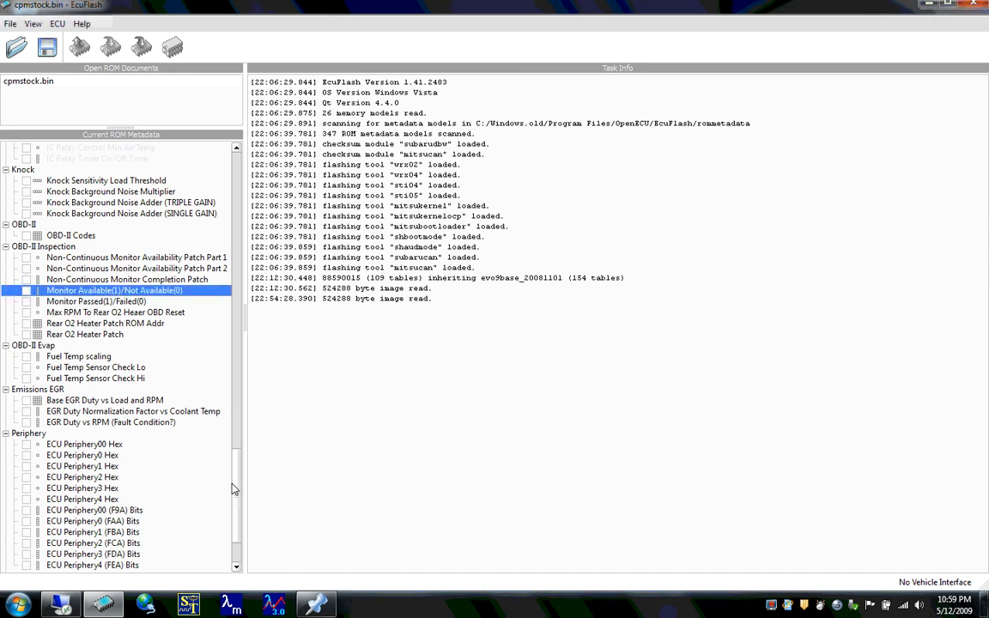
# - Locate the MUT Table in the metadata tree, then switch to EvoScan and widen the Request column of its logged items
pyautogui.moveTo(239, 499); pyautogui.dragTo(241, 519)
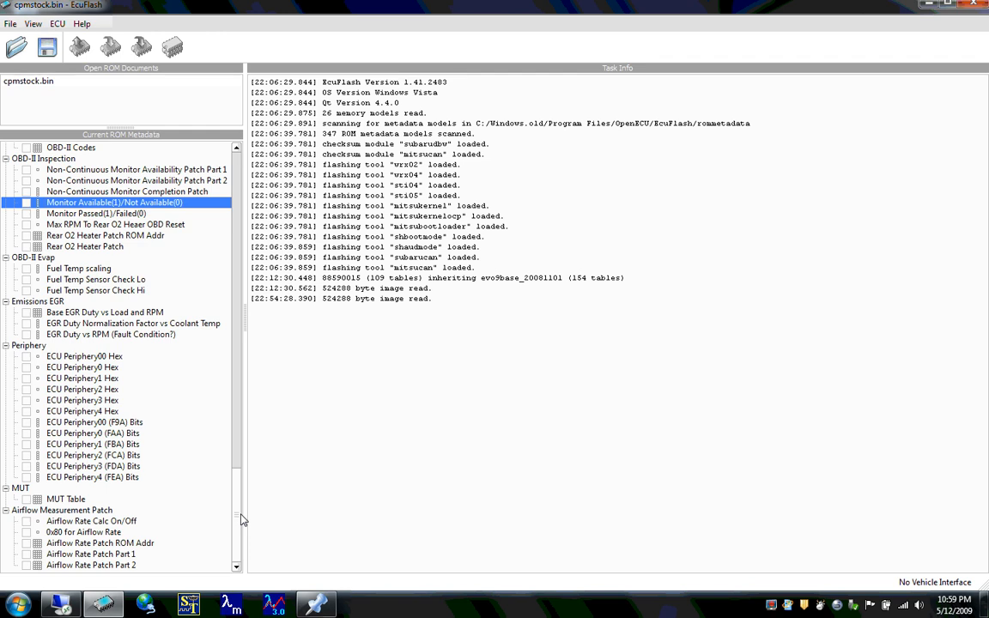
pyautogui.click(57, 500)
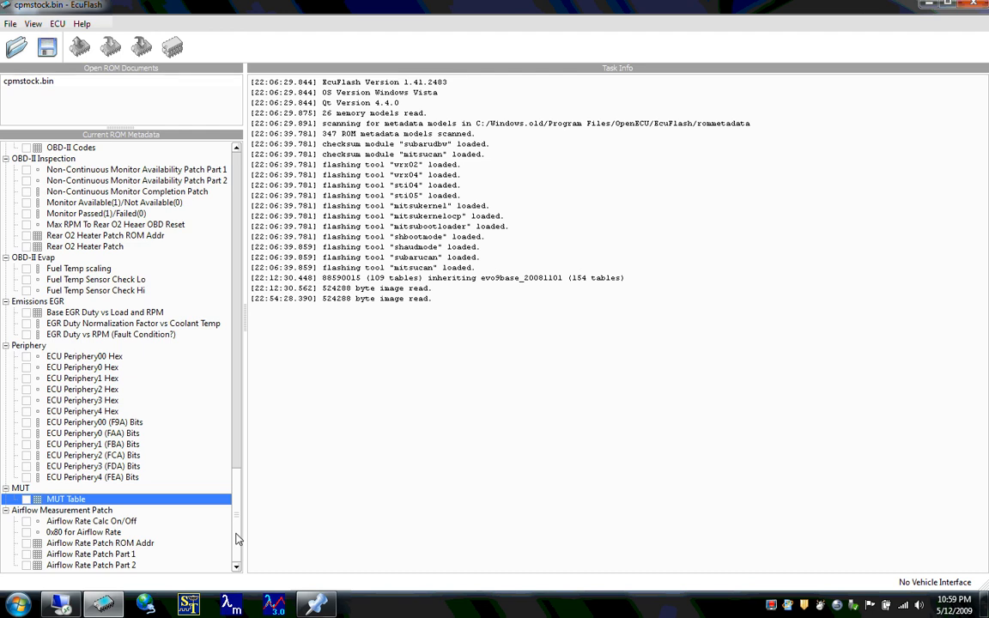
pyautogui.click(146, 605)
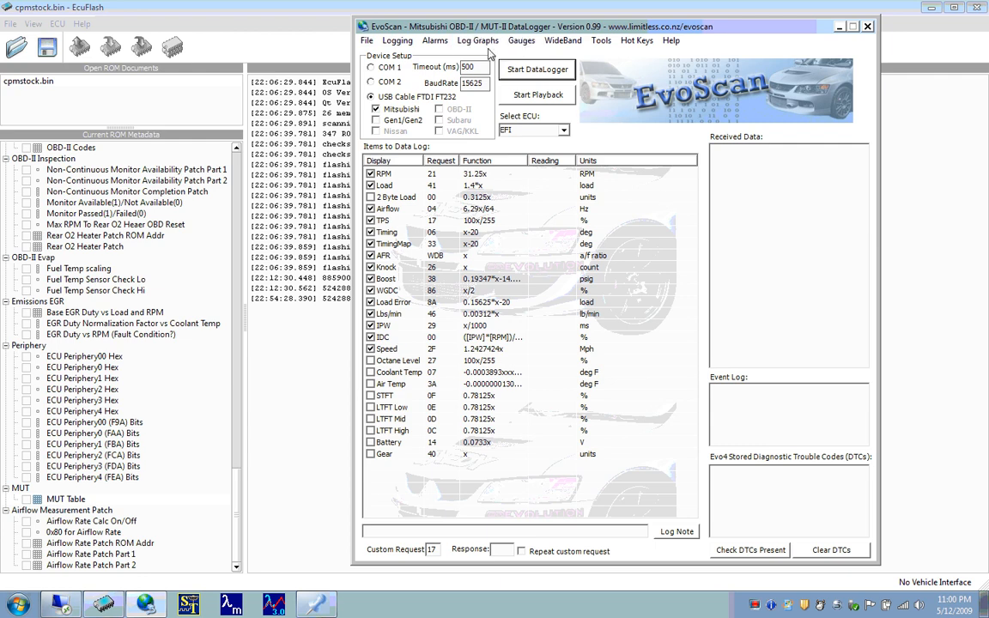
pyautogui.moveTo(484, 33); pyautogui.dragTo(504, 38)
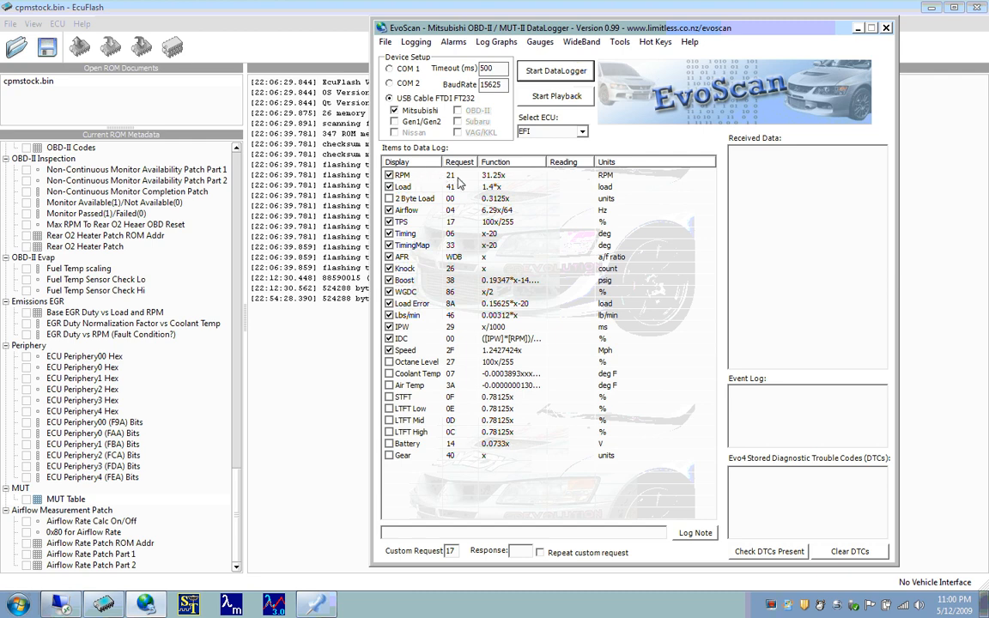
pyautogui.moveTo(477, 162); pyautogui.dragTo(503, 163)
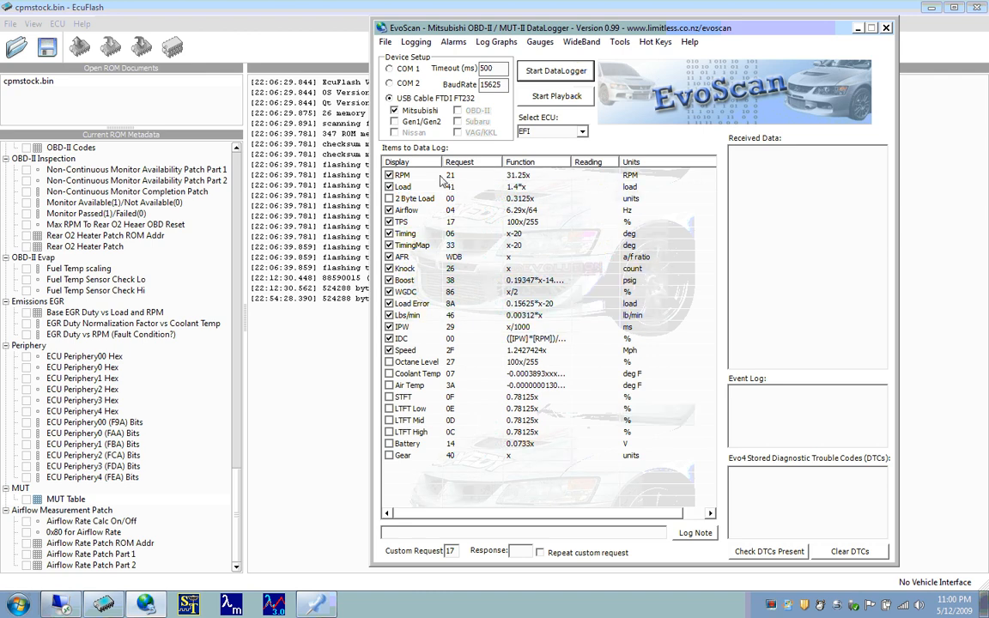
# - Switch back to EcuFlash, open the MUT Table and move its window lower on the workspace
pyautogui.click(53, 501)
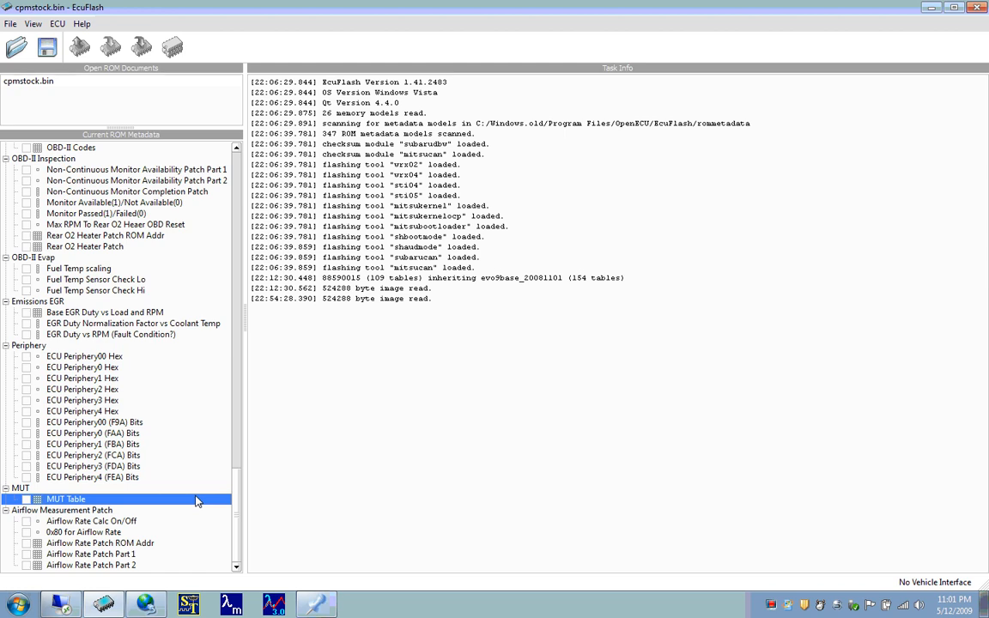
pyautogui.click(26, 499)
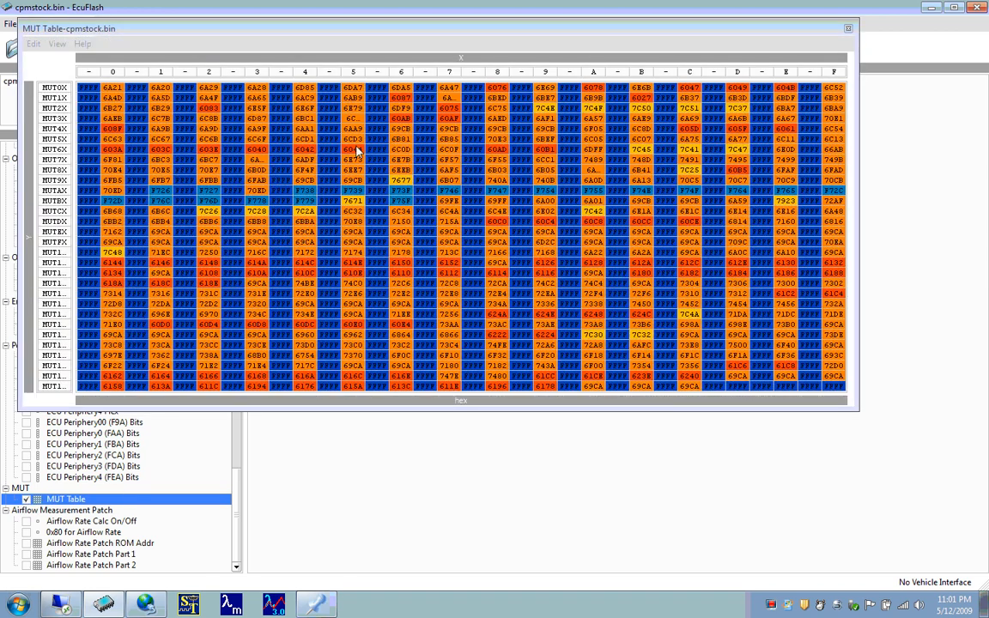
pyautogui.moveTo(374, 32); pyautogui.dragTo(442, 162)
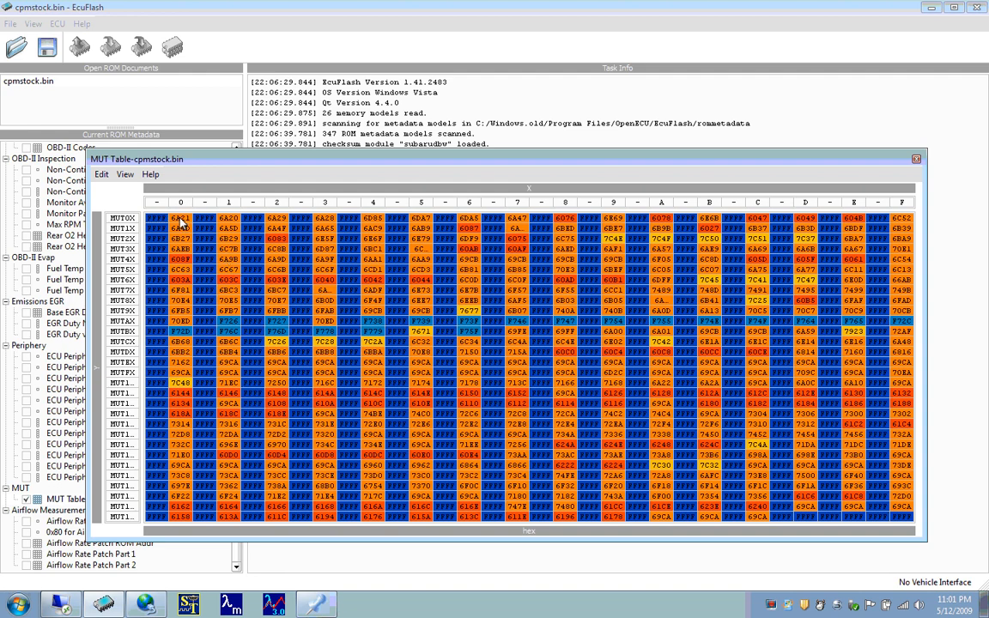
# - Bring EvoScan up beside the MUT Table and examine the RPM item's request number
pyautogui.click(146, 605)
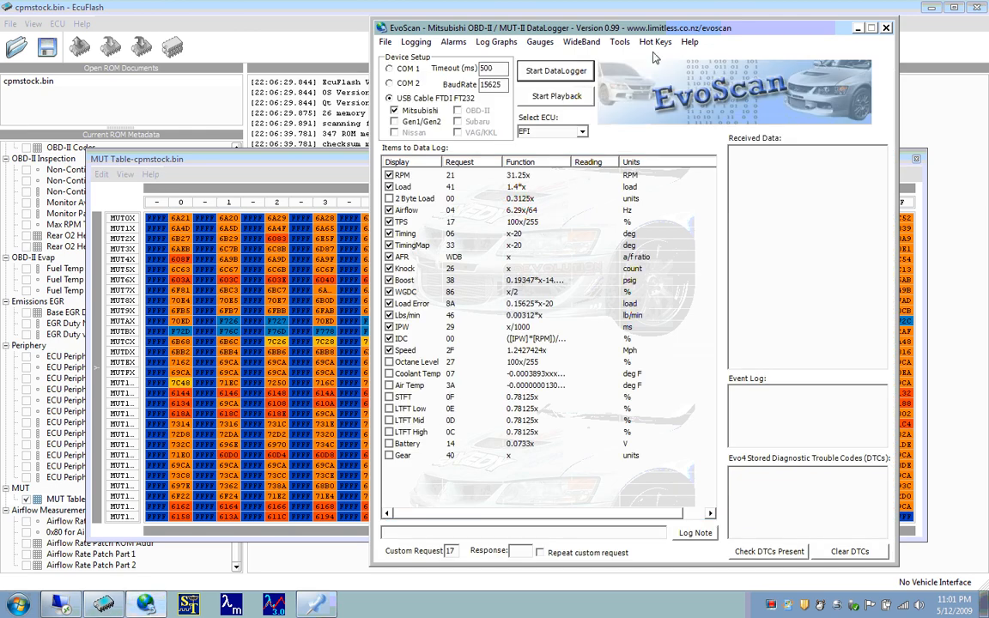
pyautogui.moveTo(626, 30); pyautogui.dragTo(700, 40)
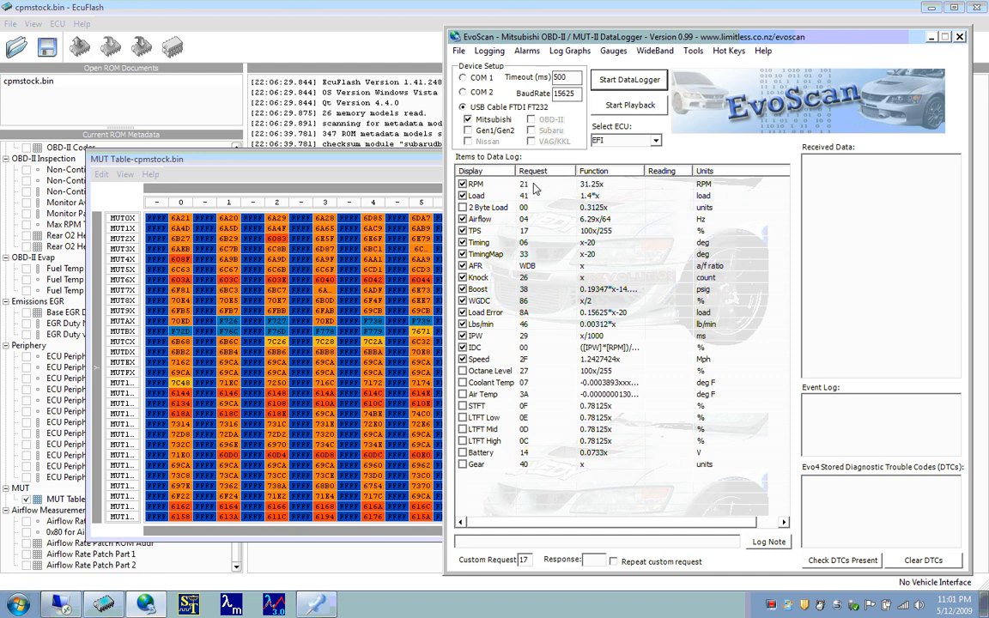
pyautogui.click(477, 187)
pyautogui.click(525, 186)
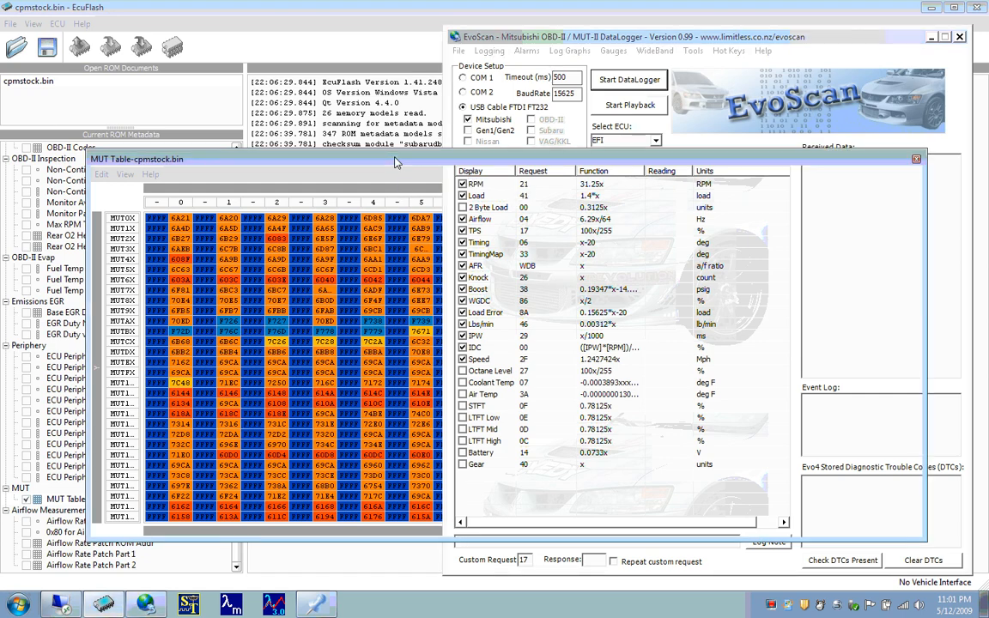
# - Return to the MUT Table and step across the MUT2X row from column 0 to column 2
pyautogui.click(398, 163)
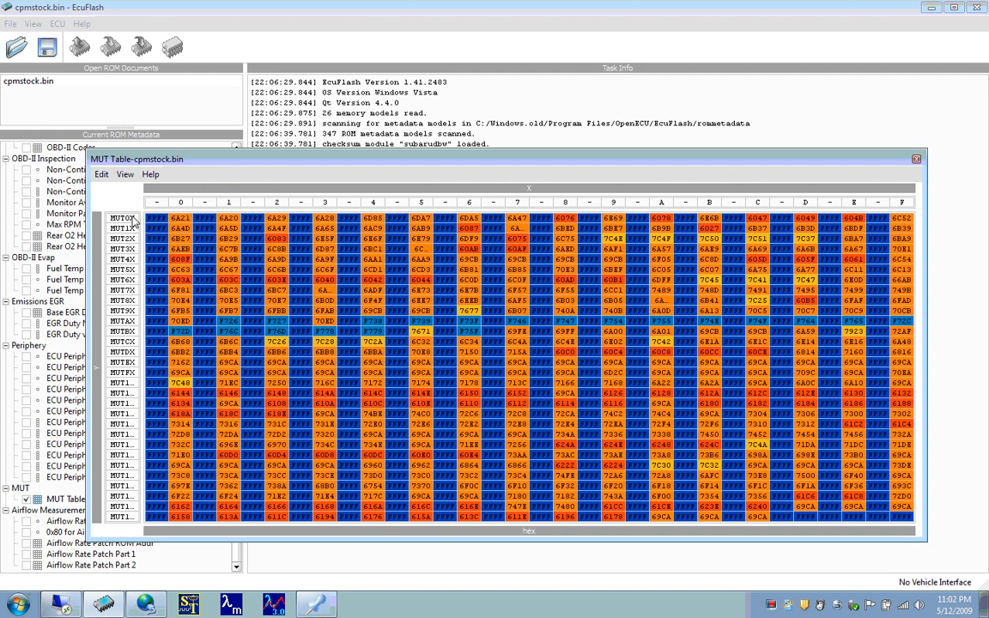
pyautogui.moveTo(132, 220); pyautogui.dragTo(135, 300)
pyautogui.click(135, 299)
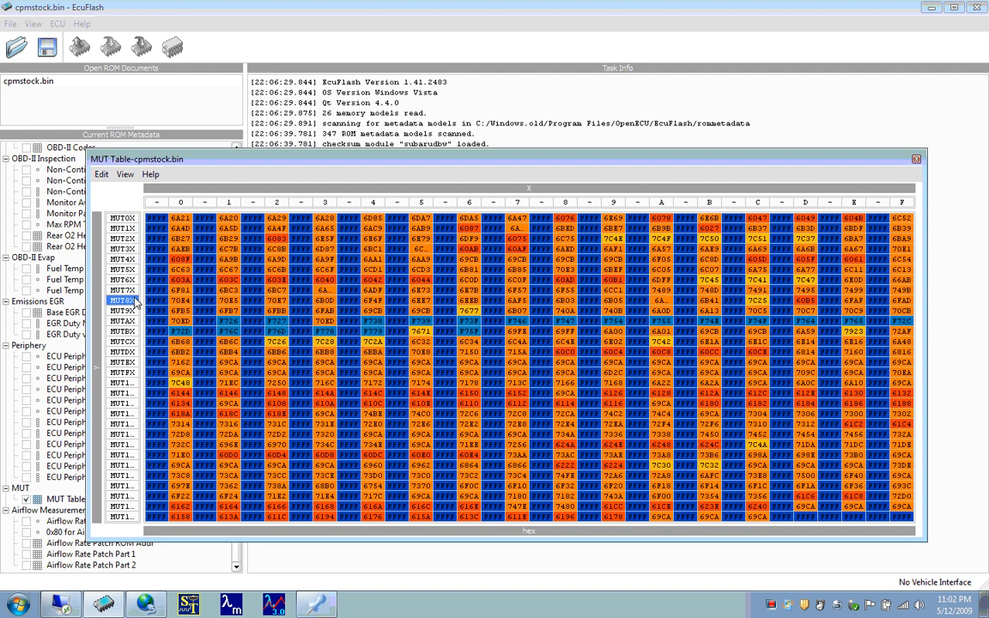
pyautogui.click(128, 239)
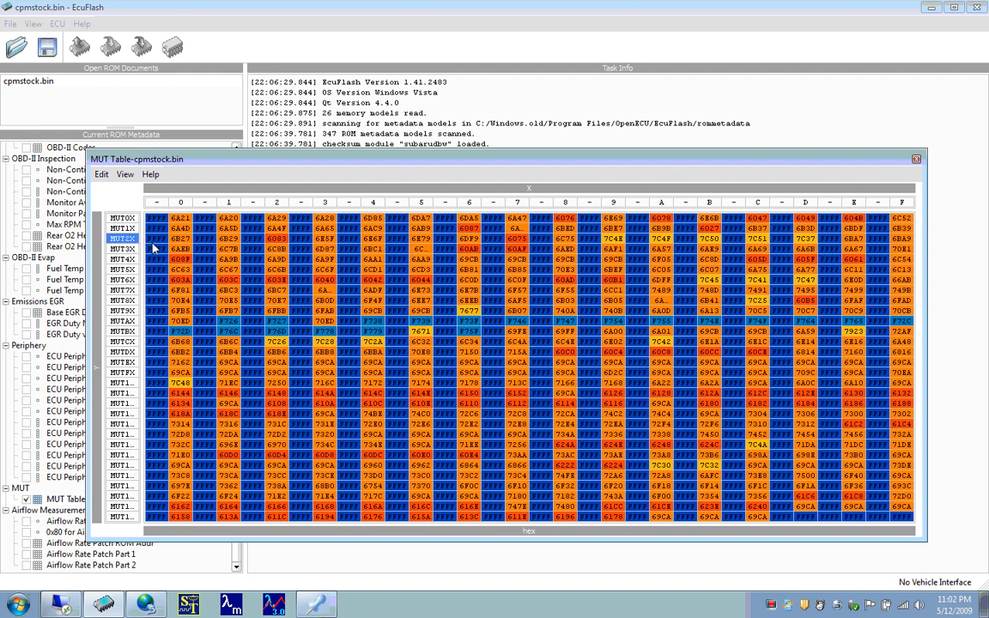
pyautogui.moveTo(154, 239); pyautogui.dragTo(182, 249)
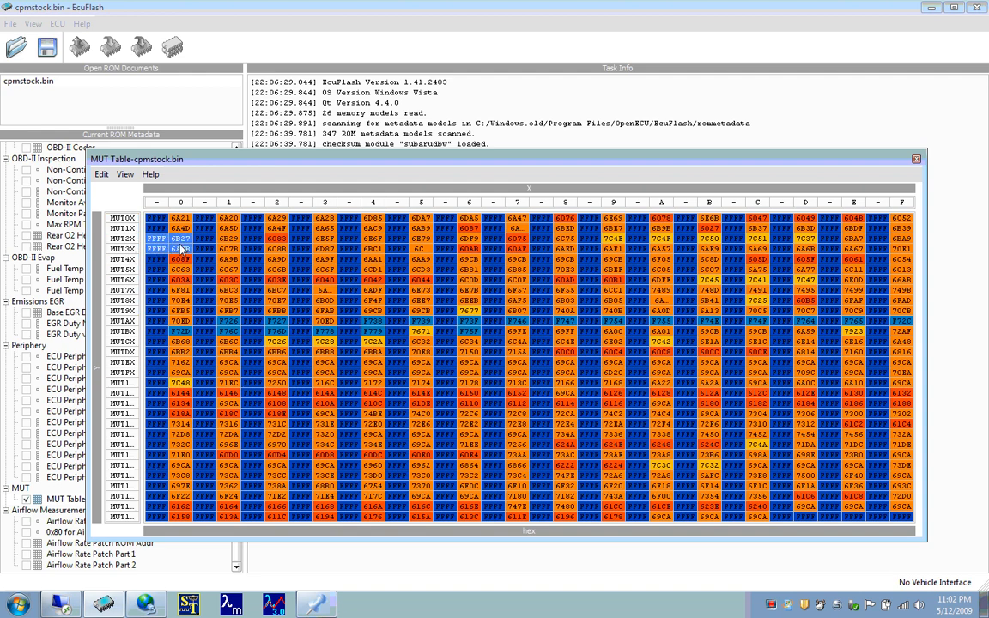
pyautogui.click(179, 243)
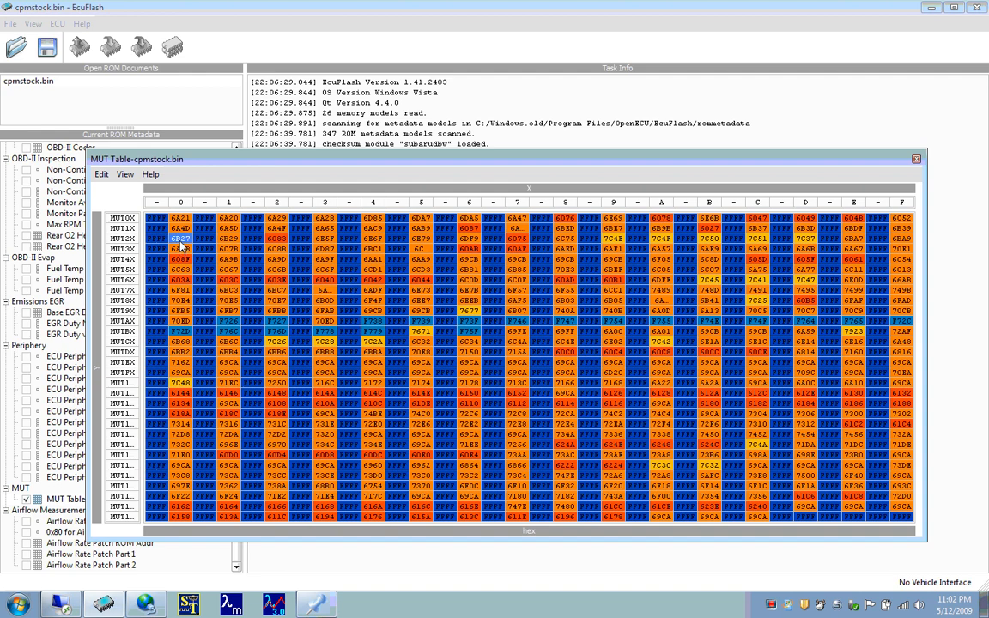
pyautogui.press('Right')
pyautogui.press('Right')
pyautogui.press('Right')
pyautogui.press('Right')
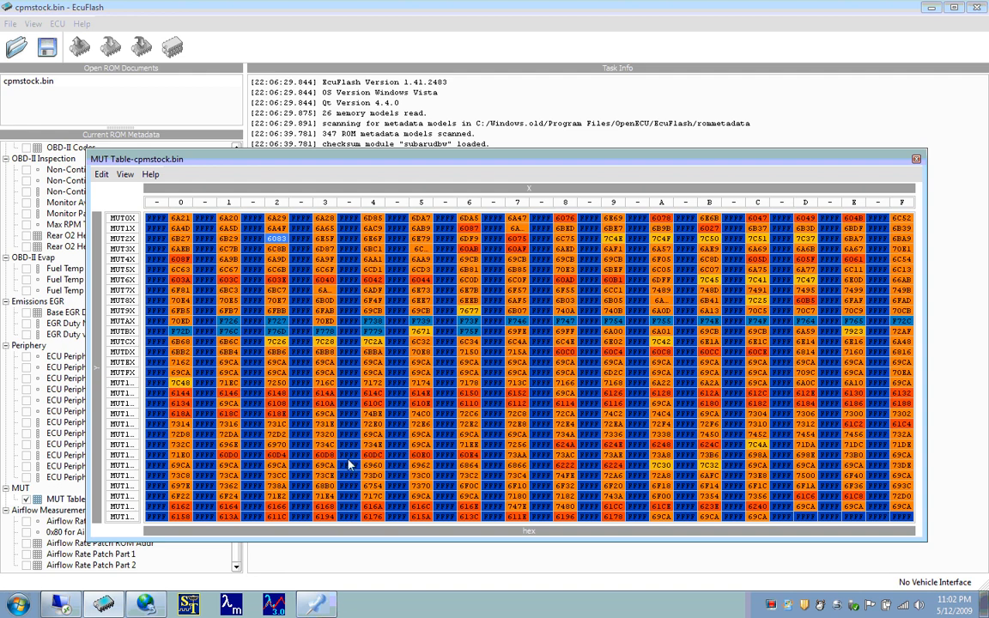
# - Match EvoScan's RPM request 21 to the MUT2X, column 1 entry of the MUT Table
pyautogui.click(129, 607)
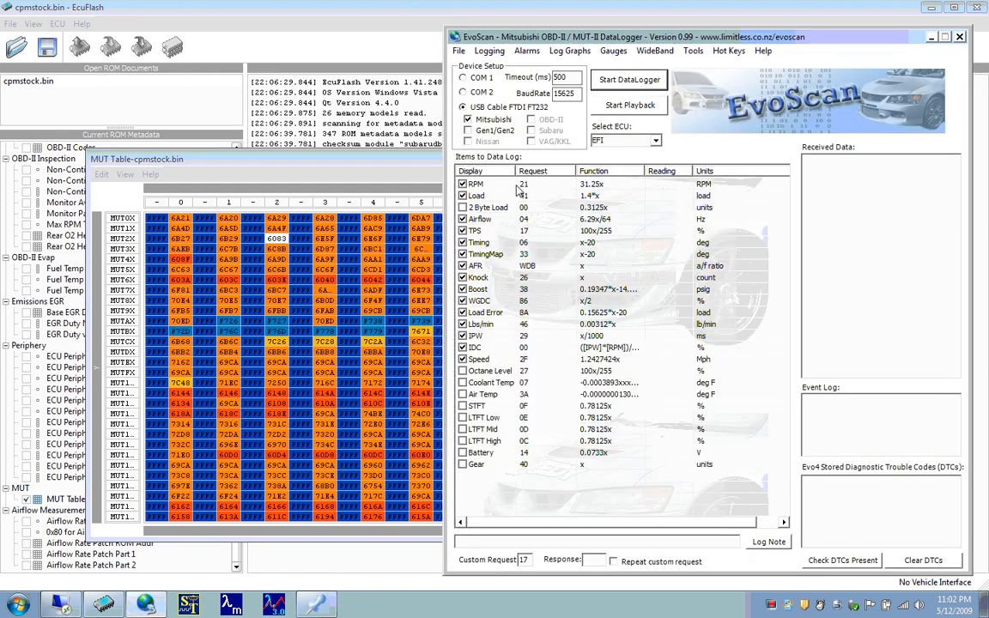
pyautogui.click(227, 240)
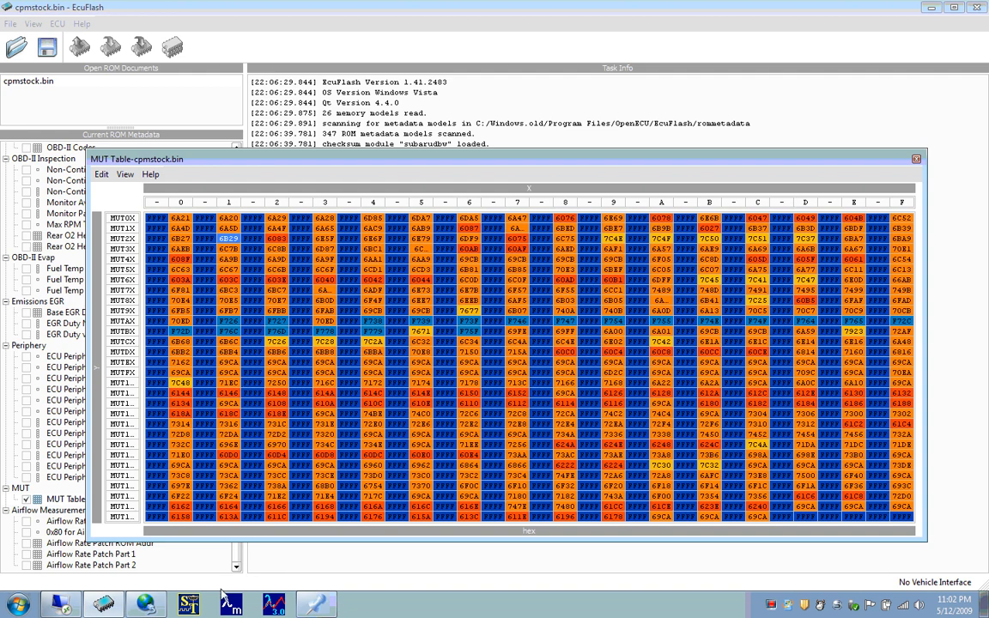
pyautogui.click(146, 604)
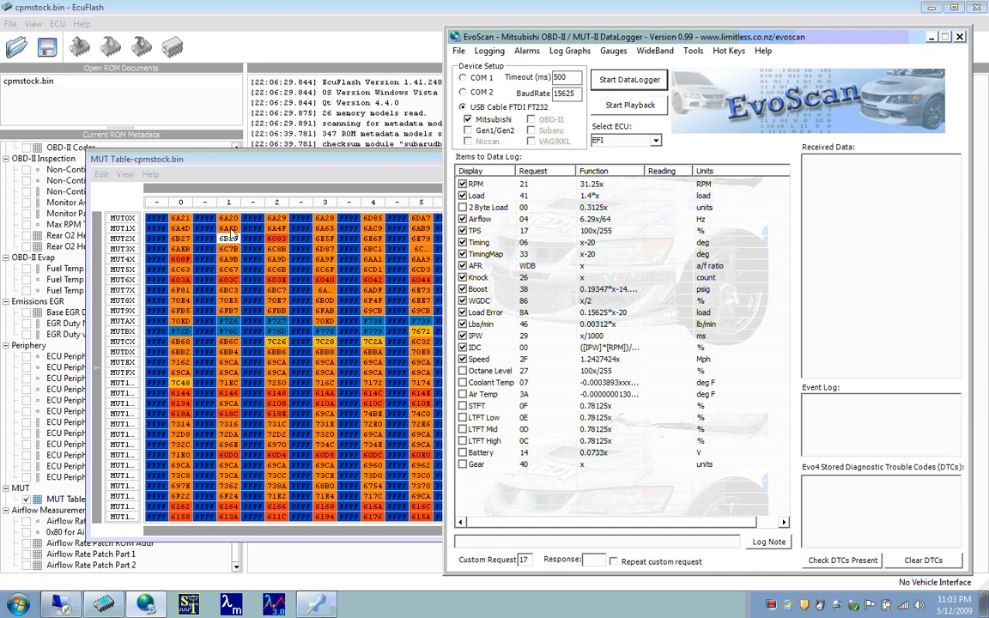
# - Examine the MUT0X, column 0 entry of the MUT Table, then close the table
pyautogui.click(208, 216)
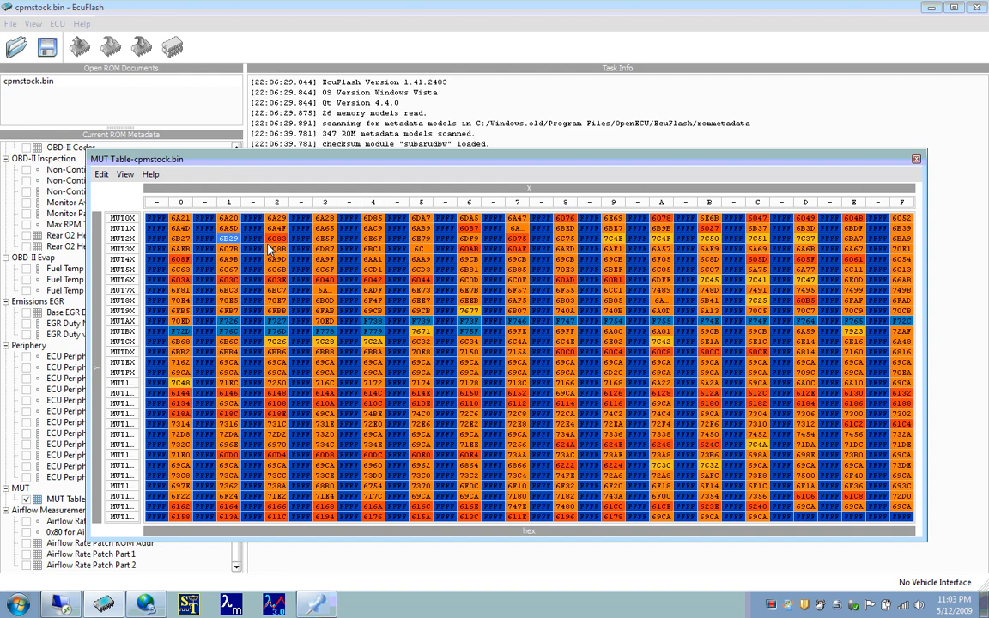
pyautogui.click(179, 218)
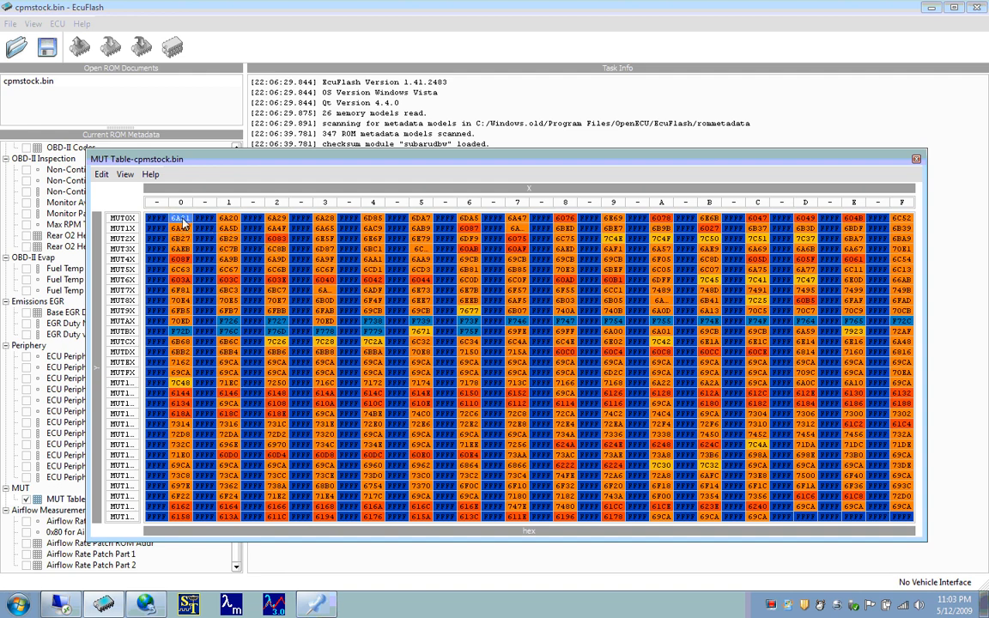
pyautogui.moveTo(246, 161); pyautogui.dragTo(282, 127)
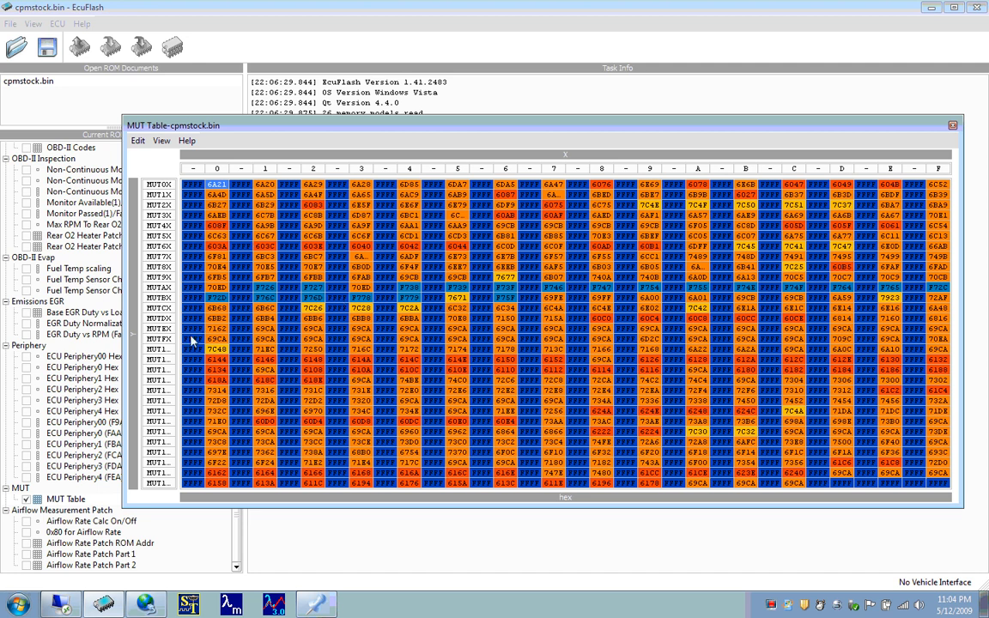
pyautogui.click(280, 26)
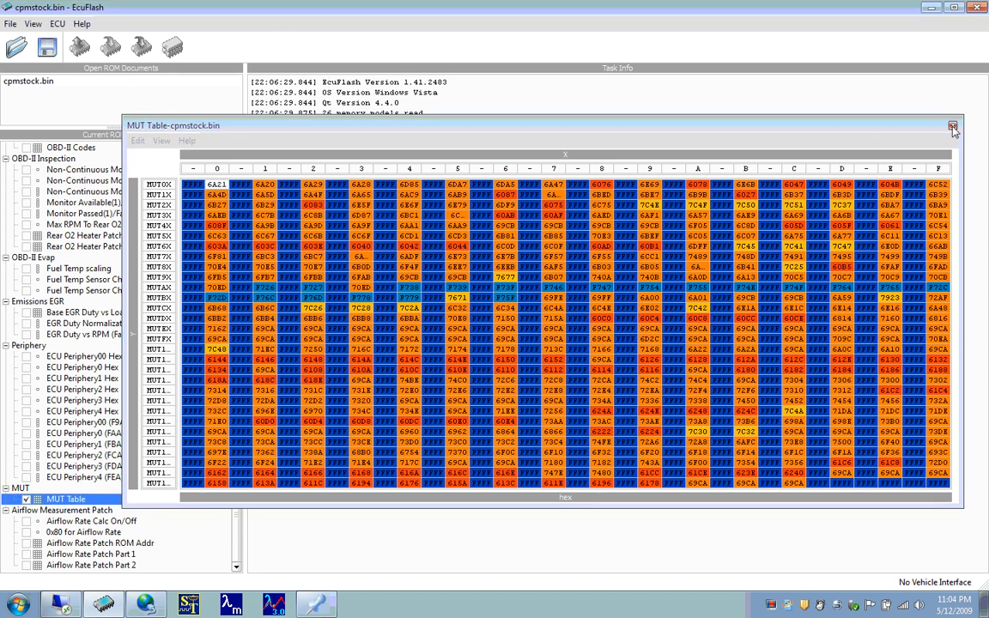
pyautogui.click(952, 126)
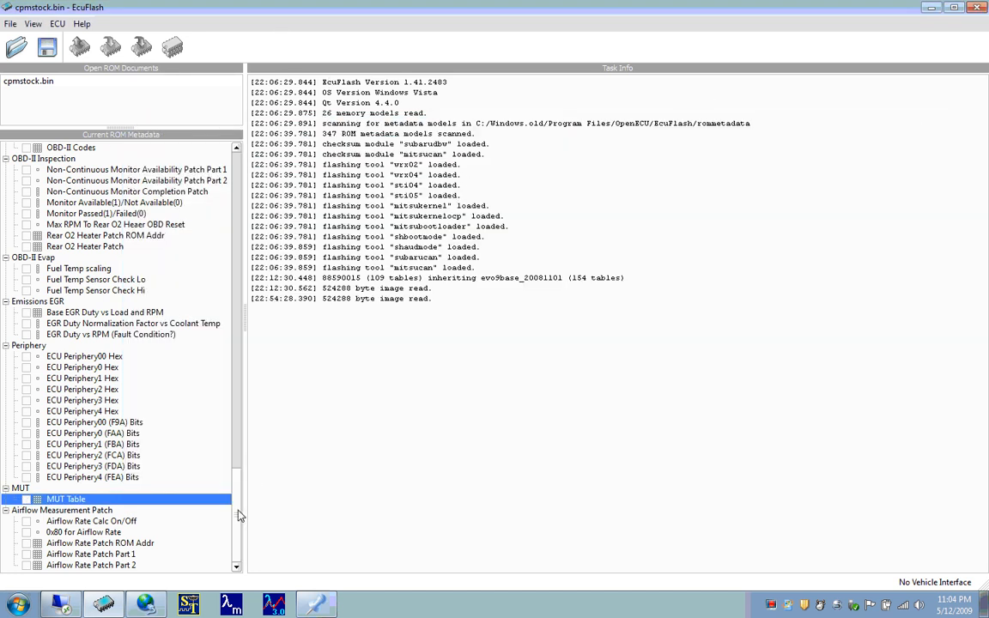
# - Open the High Octane Fuel Map from the Fuel category and move its window lower on the workspace
pyautogui.press('Up')
pyautogui.press('Up')
pyautogui.press('Up')
pyautogui.press('Up')
pyautogui.press('Up')
pyautogui.press('Up')
pyautogui.press('Up')
pyautogui.press('Up')
pyautogui.press('Up')
pyautogui.press('Up')
pyautogui.press('Up')
pyautogui.press('Up')
pyautogui.press('Up')
pyautogui.press('Up')
pyautogui.press('Up')
pyautogui.press('Up')
pyautogui.press('Up')
pyautogui.press('Up')
pyautogui.press('Up')
pyautogui.press('Up')
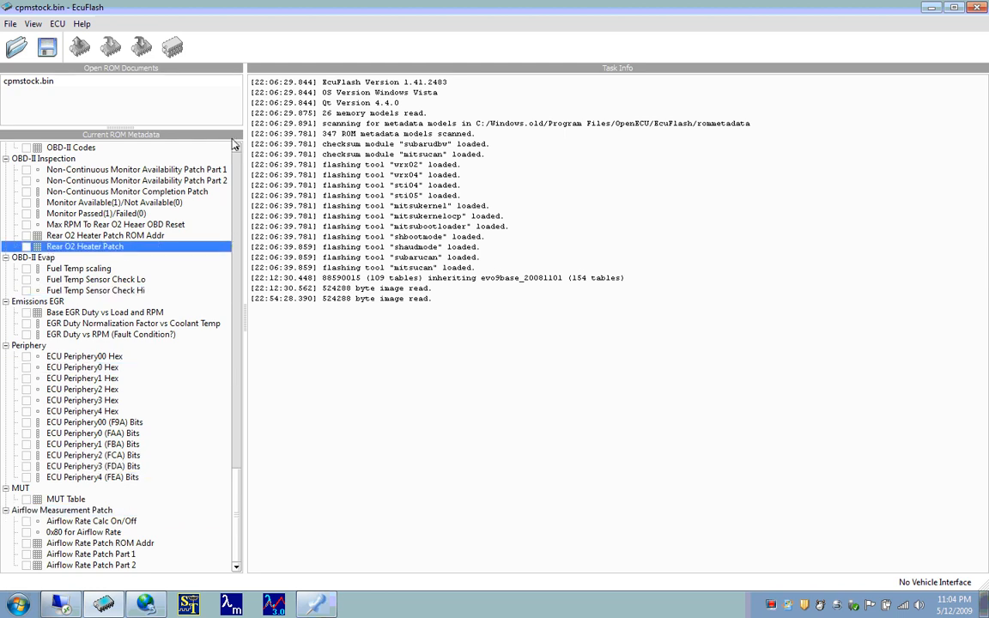
pyautogui.click(238, 160)
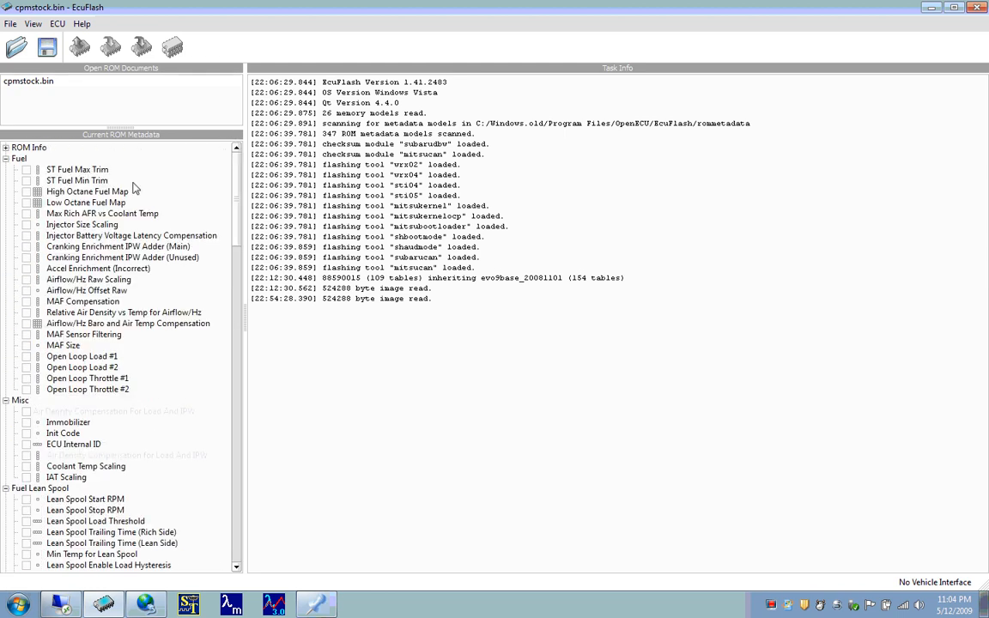
pyautogui.doubleClick(91, 190)
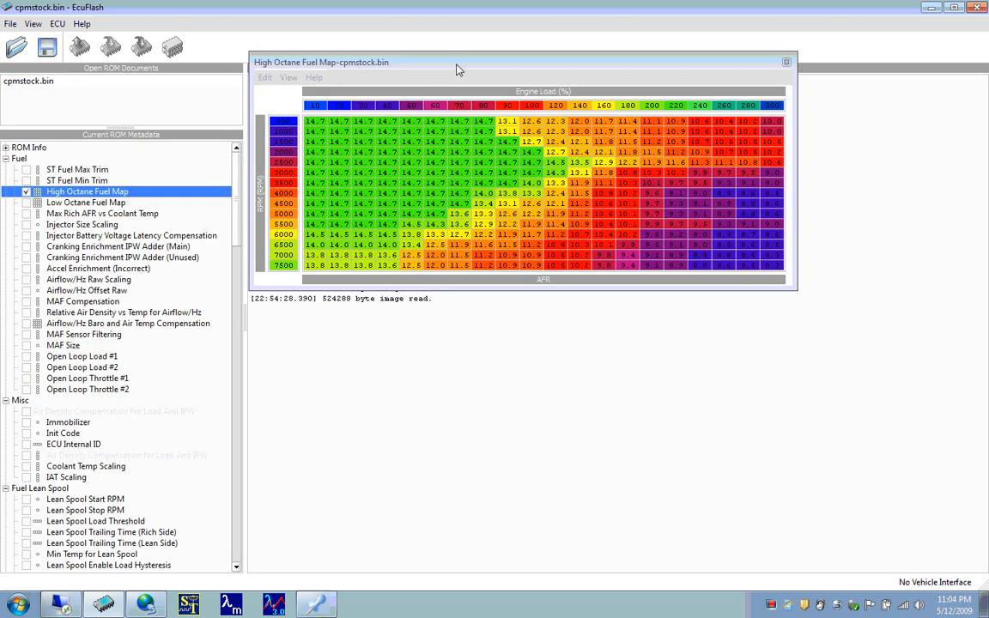
pyautogui.moveTo(460, 65); pyautogui.dragTo(459, 155)
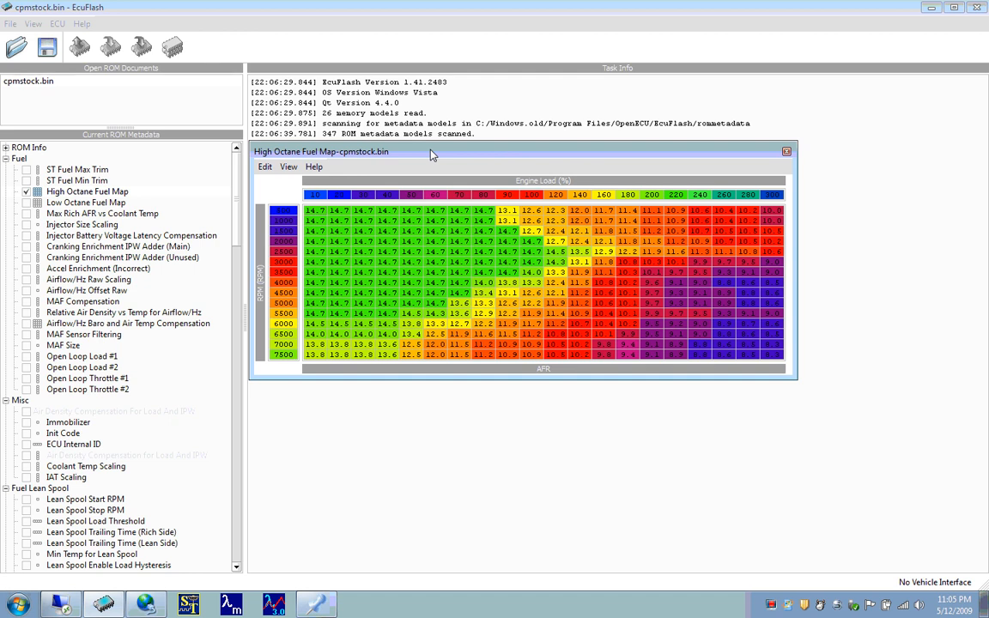
# - Reopen the MUT Table from the MUT category while keeping the High Octane Fuel Map open
pyautogui.moveTo(240, 182); pyautogui.dragTo(203, 455)
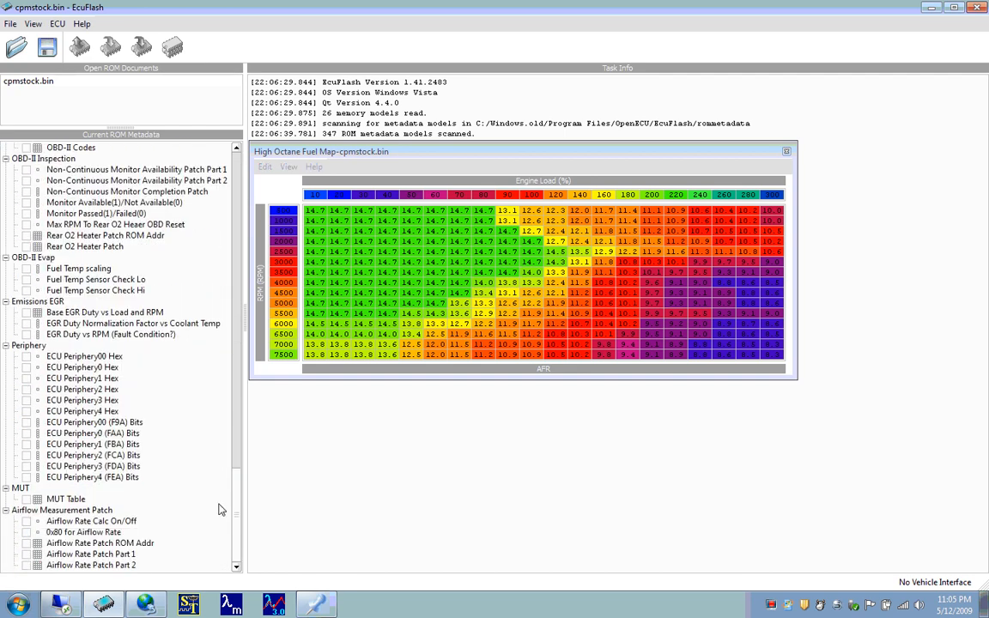
pyautogui.click(103, 499)
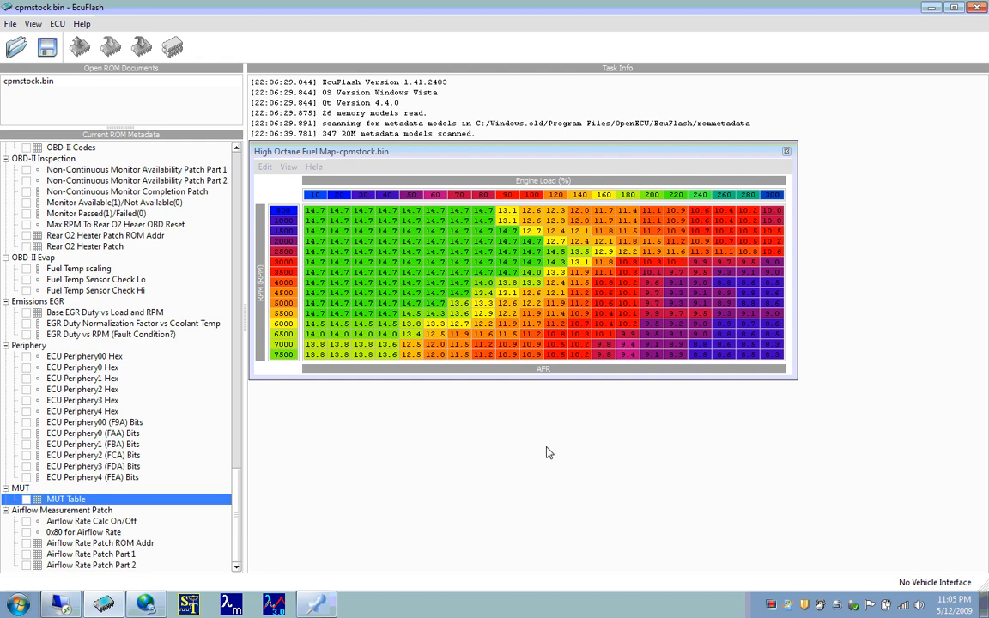
pyautogui.doubleClick(25, 501)
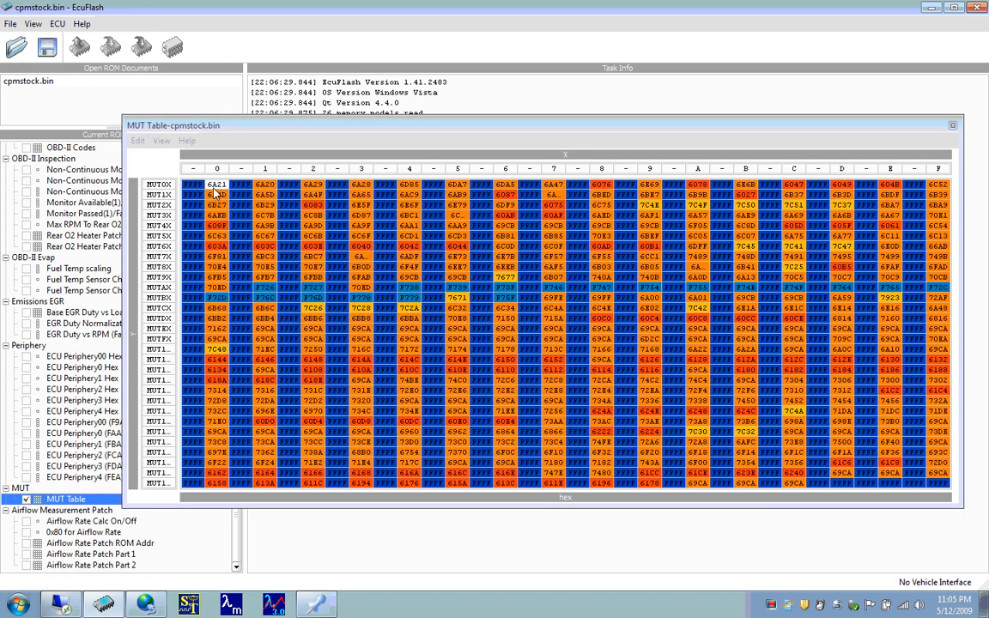
# - Select the MUT0X, column 0 entry and compare it with the load request numbers in EvoScan
pyautogui.moveTo(215, 190); pyautogui.dragTo(951, 490)
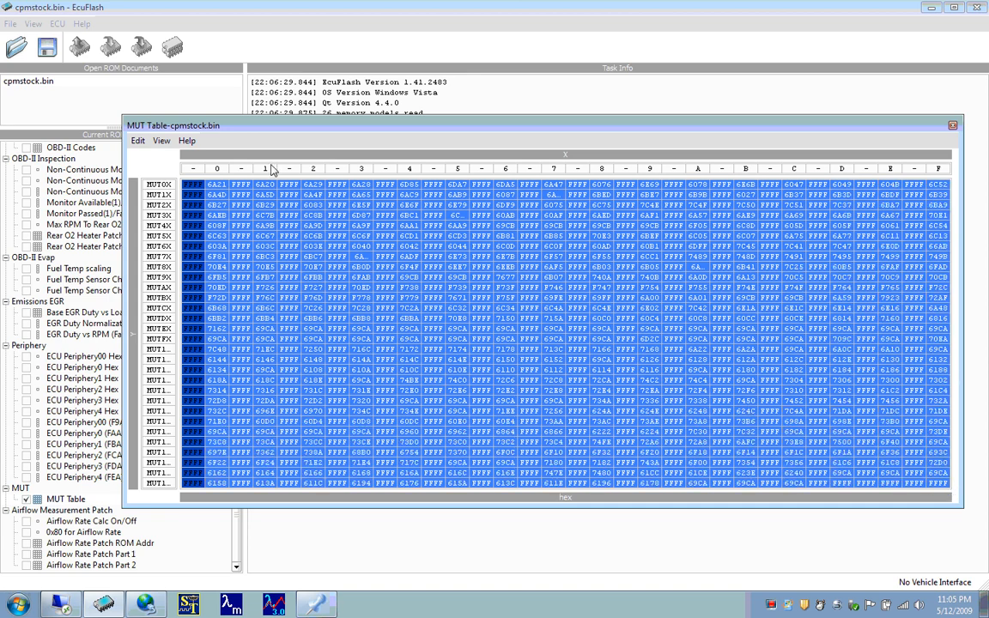
pyautogui.click(216, 185)
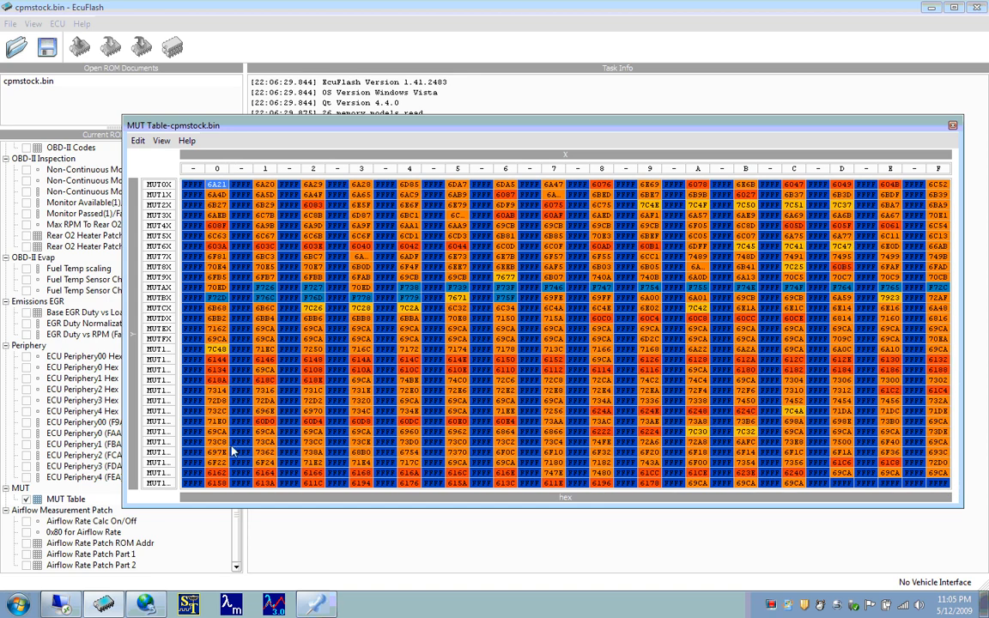
pyautogui.click(146, 604)
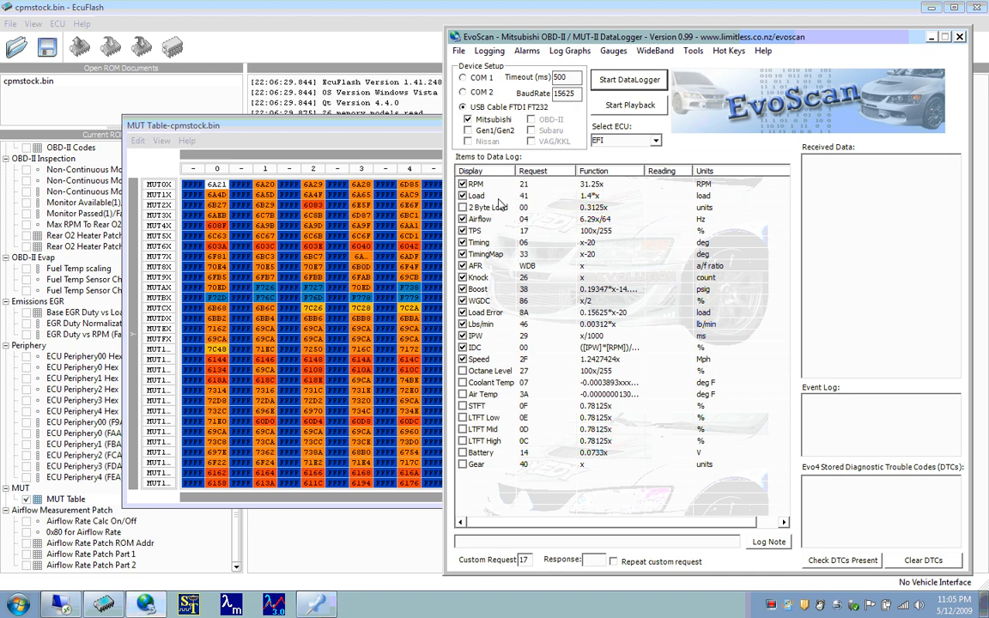
pyautogui.click(210, 190)
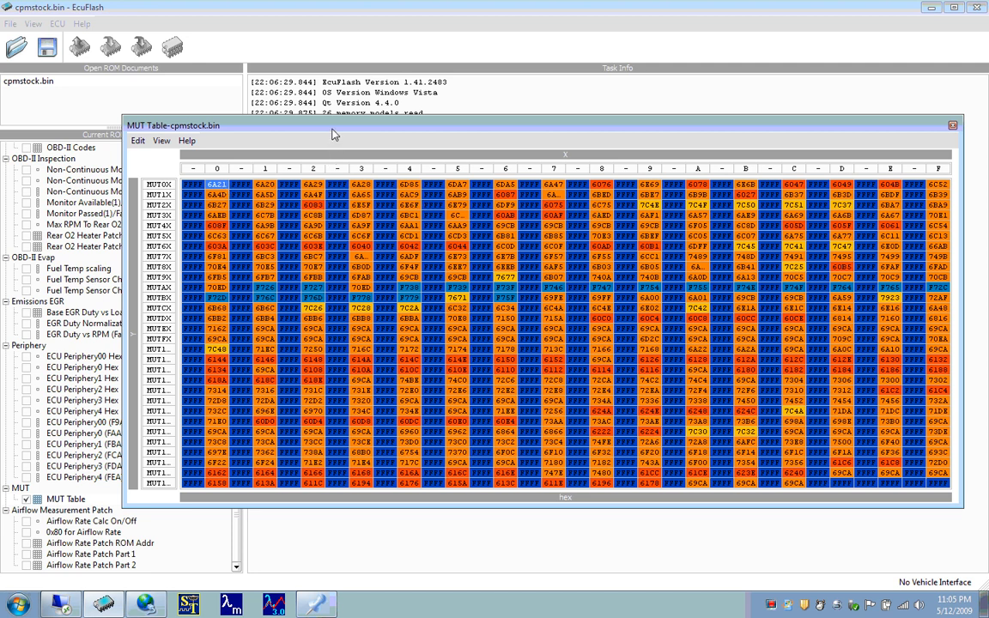
# - Rearrange the table windows so the High Octane Fuel Map sits above the MUT Table
pyautogui.moveTo(333, 131); pyautogui.dragTo(335, 204)
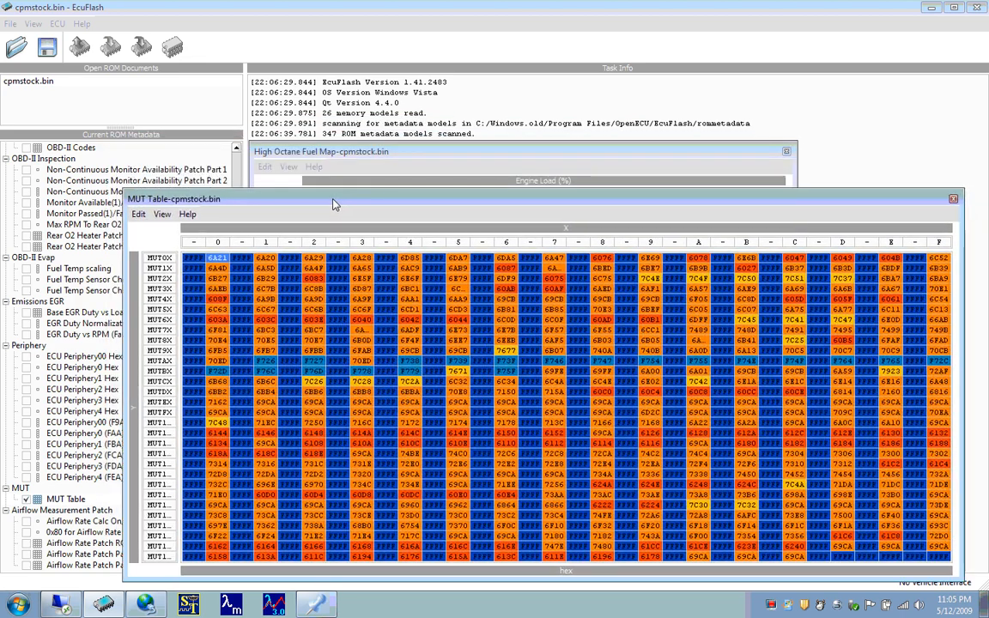
pyautogui.click(354, 157)
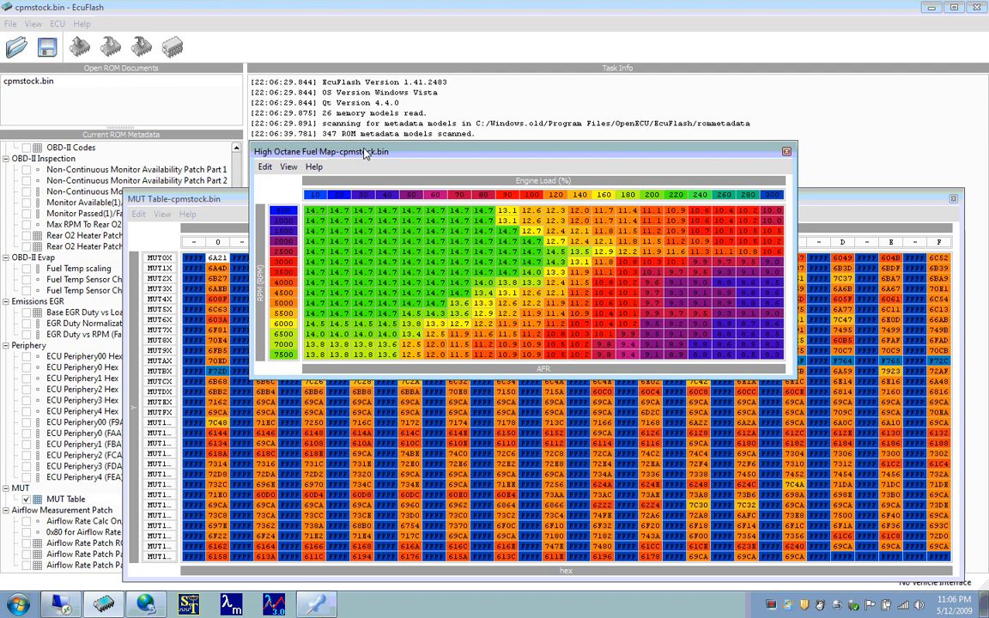
pyautogui.moveTo(365, 153); pyautogui.dragTo(364, 50)
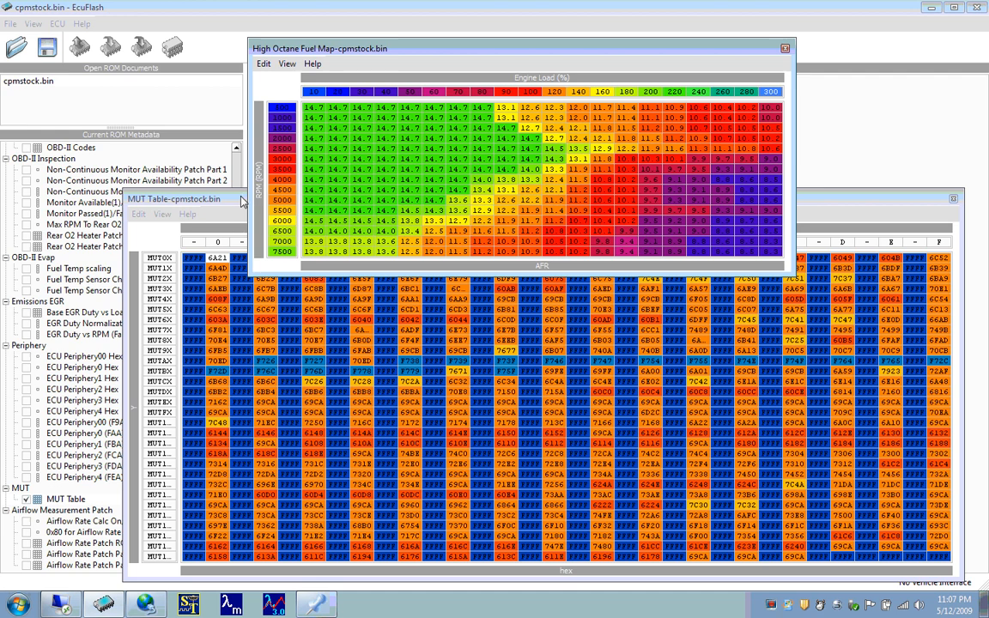
# - Bring the MUT Table in front of the fuel map and switch to EvoScan to view its request list
pyautogui.click(241, 201)
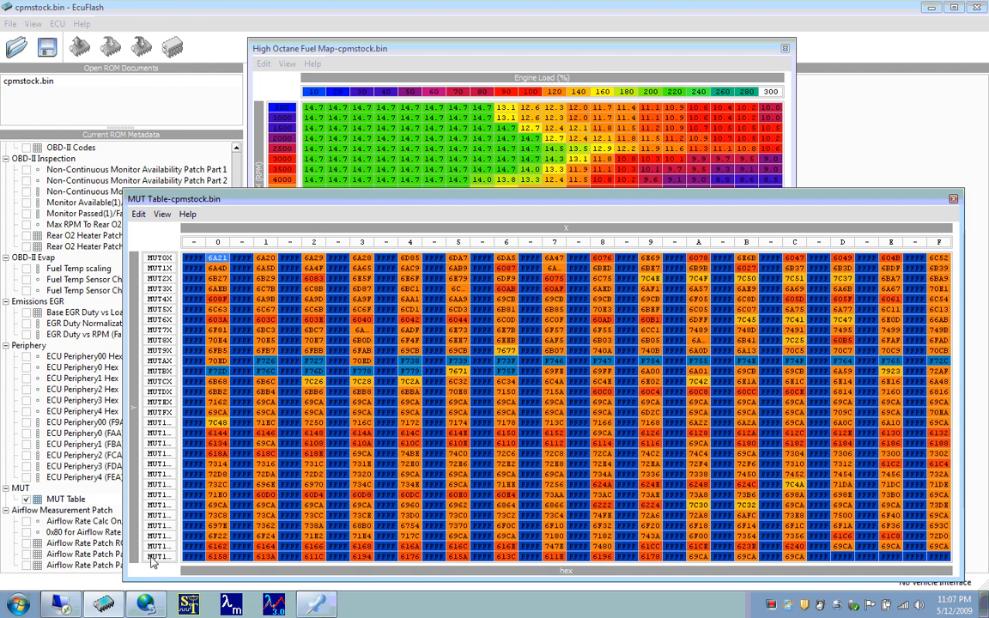
pyautogui.click(147, 607)
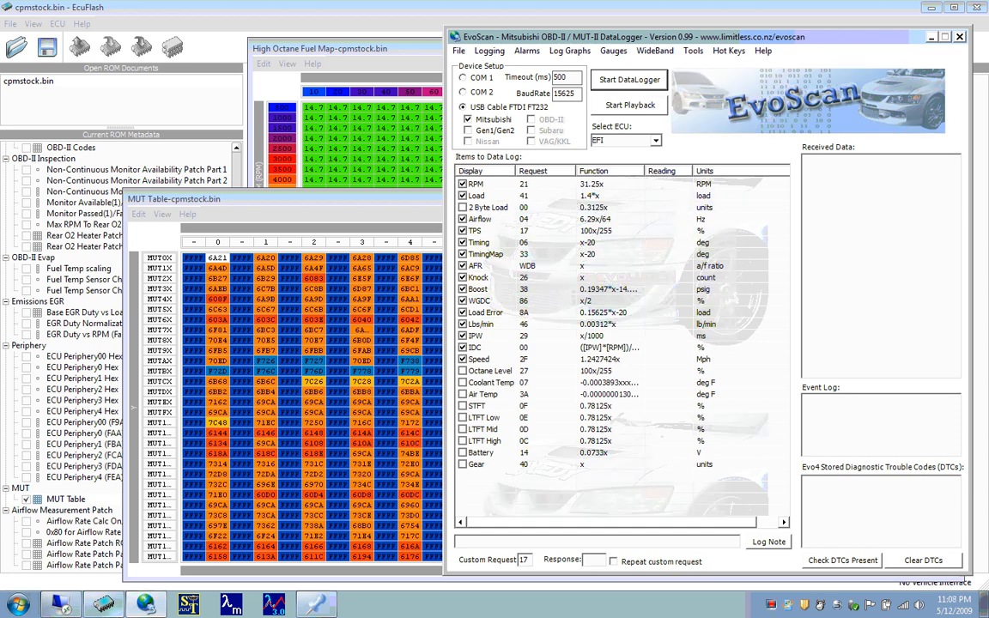
# - Open the folder c:\Windows.old\Program Files\EvoScan through the Windows Run dialog
pyautogui.press('super+r')
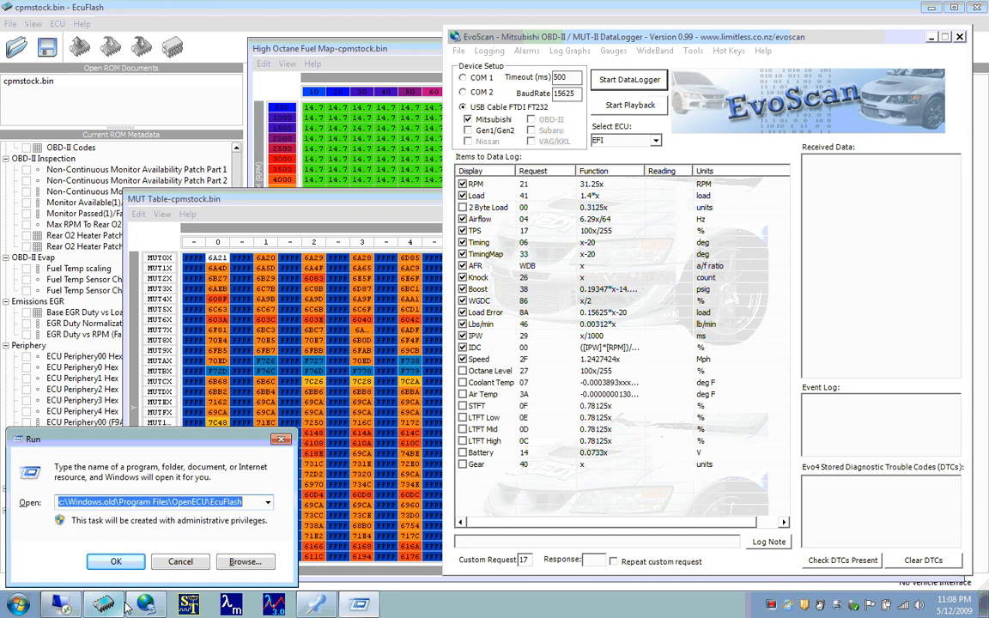
pyautogui.press('End')
pyautogui.press('BackSpace')
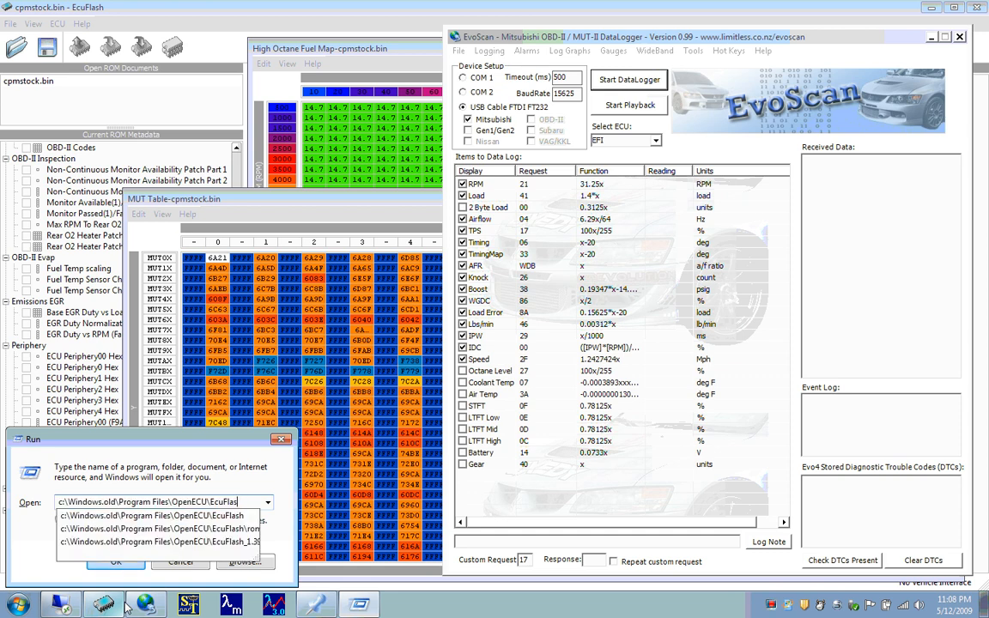
pyautogui.press('BackSpace')
pyautogui.press('BackSpace')
pyautogui.press('BackSpace')
pyautogui.press('BackSpace')
pyautogui.press('BackSpace')
pyautogui.press('BackSpace')
pyautogui.press('BackSpace')
pyautogui.press('BackSpace')
pyautogui.press('BackSpace')
pyautogui.press('BackSpace')
pyautogui.press('BackSpace')
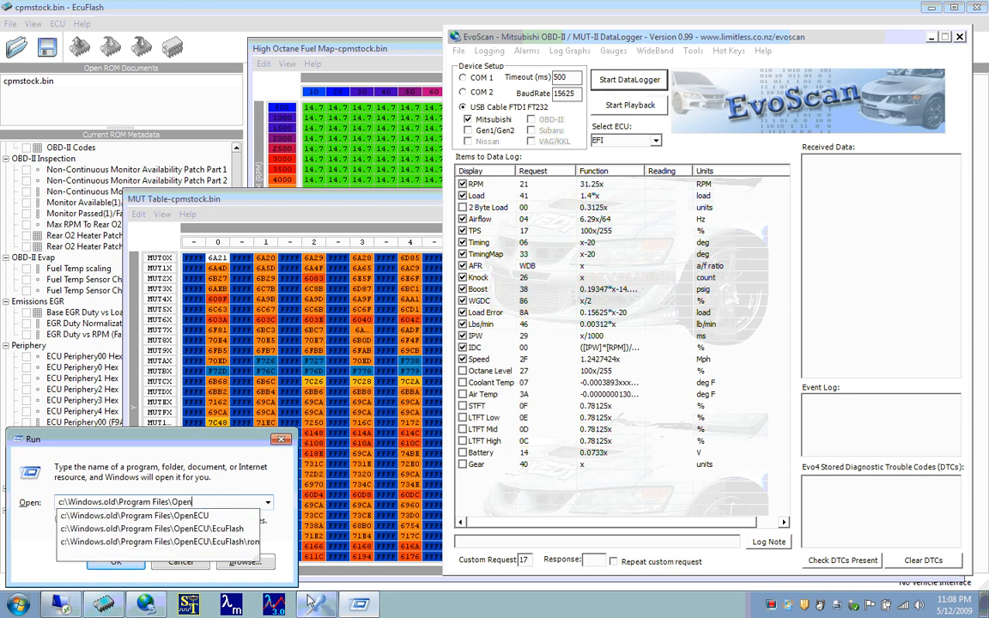
pyautogui.press('BackSpace')
pyautogui.press('BackSpace')
pyautogui.press('BackSpace')
pyautogui.press('BackSpace')
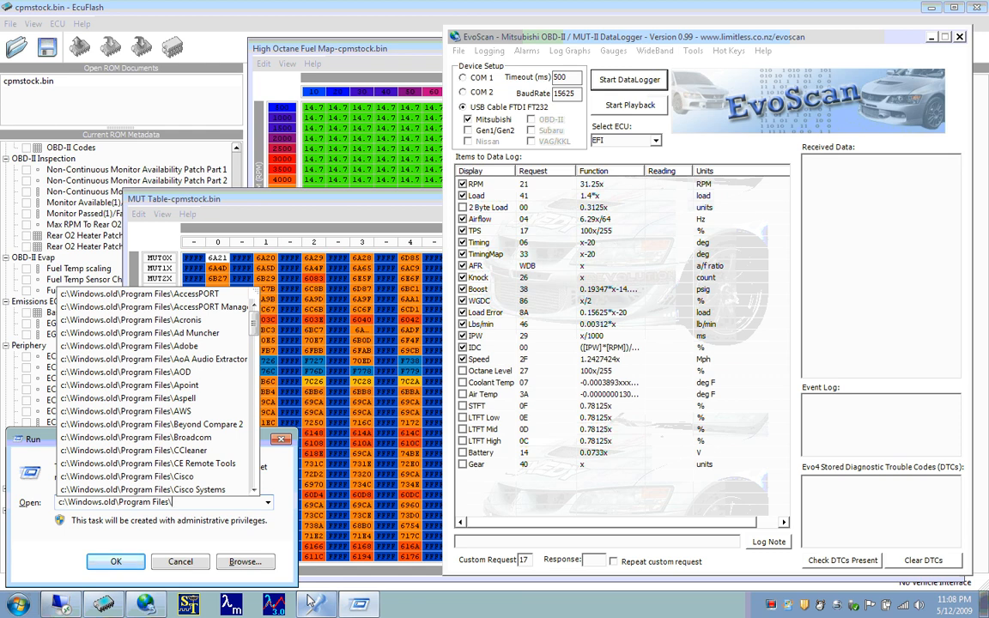
pyautogui.write('evo')
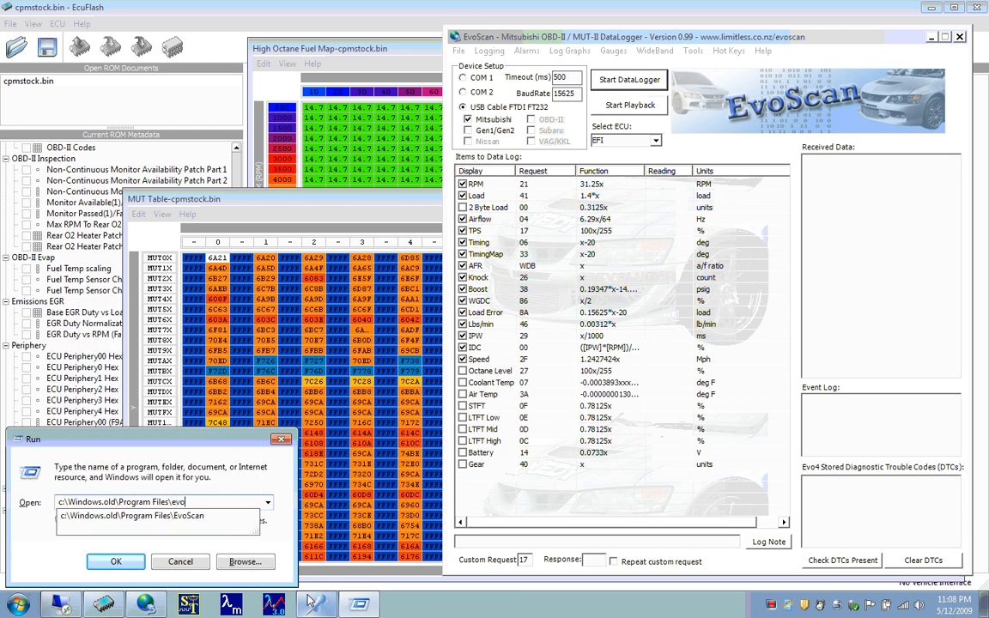
pyautogui.press('Down')
pyautogui.press('Return')
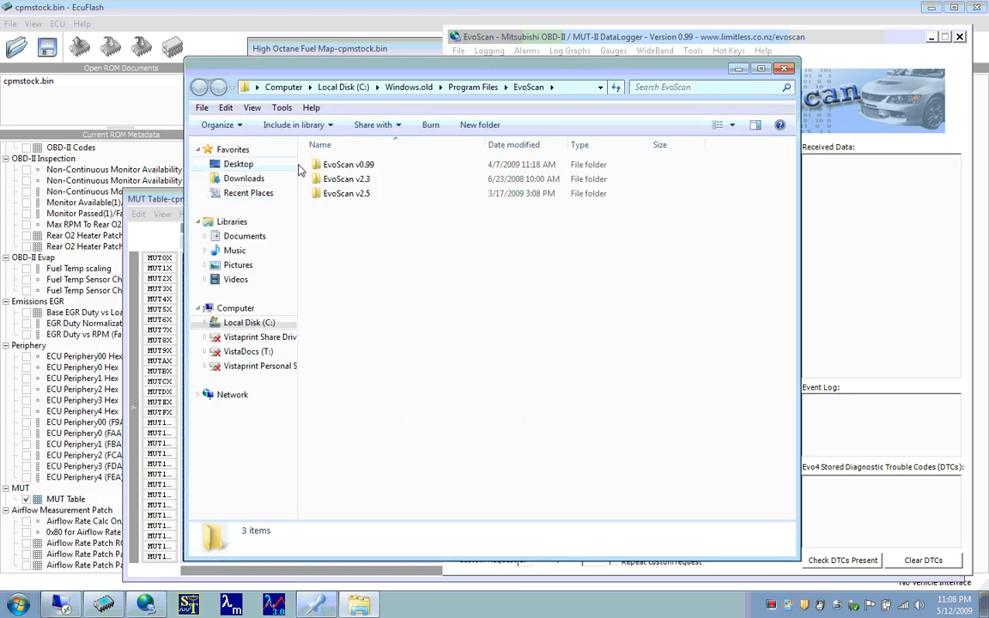
# - Open Data.xml from the EvoScan v0.99 DataSettings folder in Notepad and maximize its window
pyautogui.click(342, 165)
pyautogui.doubleClick(342, 165)
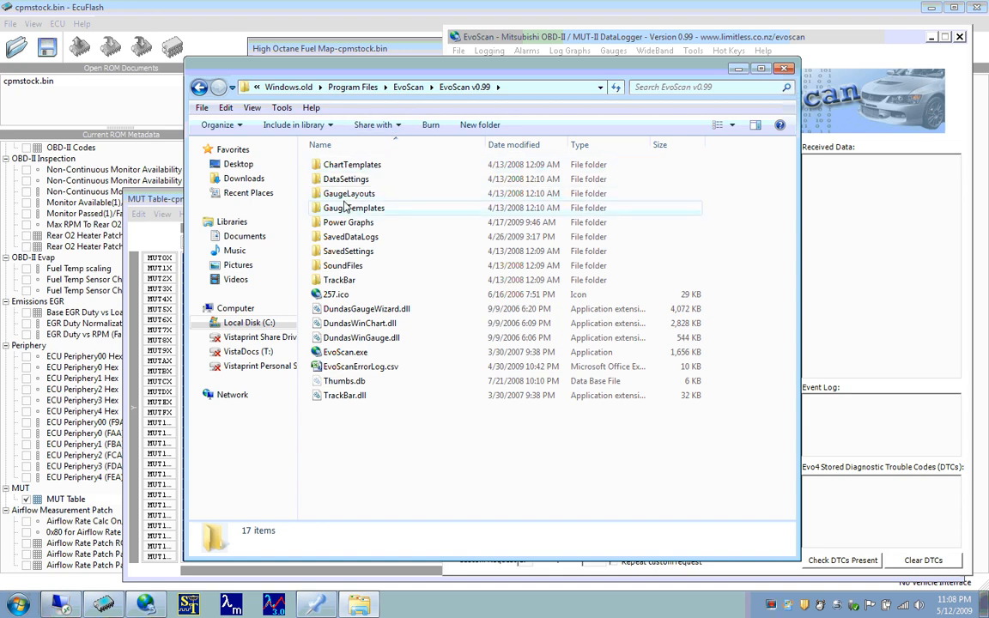
pyautogui.doubleClick(377, 180)
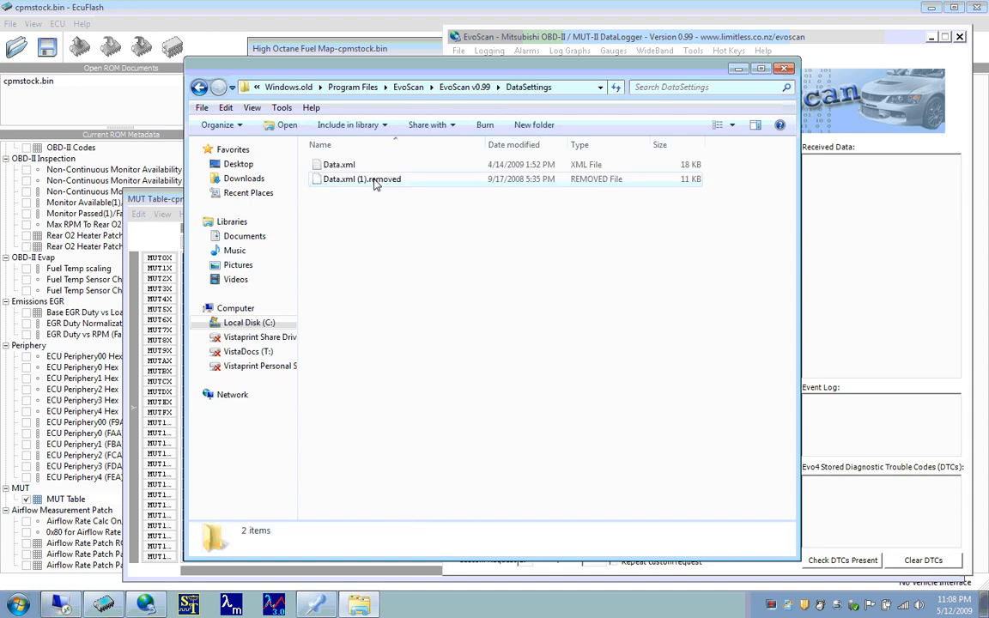
pyautogui.click(353, 169)
pyautogui.rightClick(355, 169)
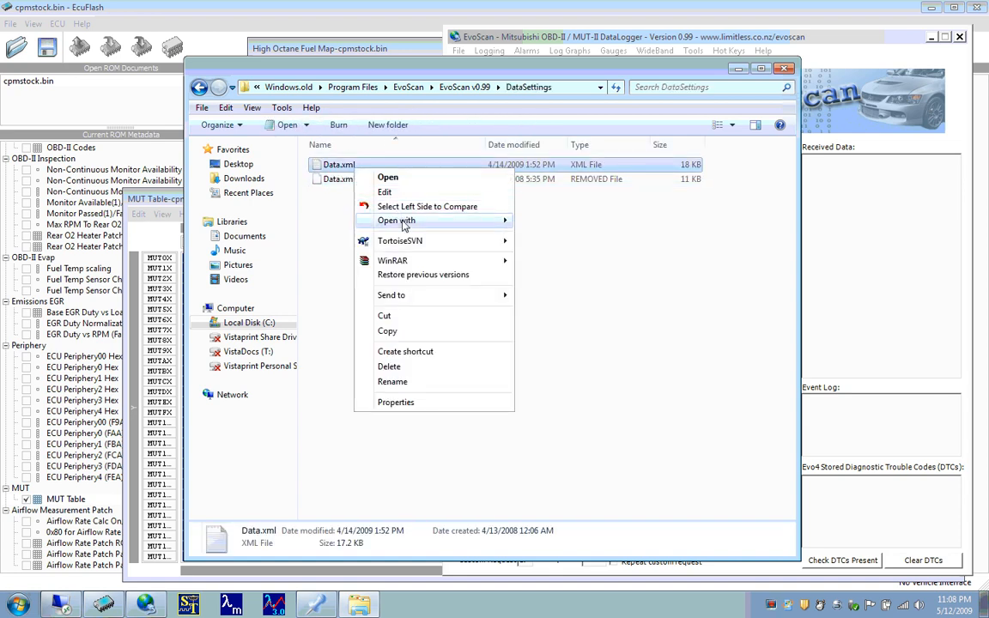
pyautogui.moveTo(403, 220)
pyautogui.click(550, 265)
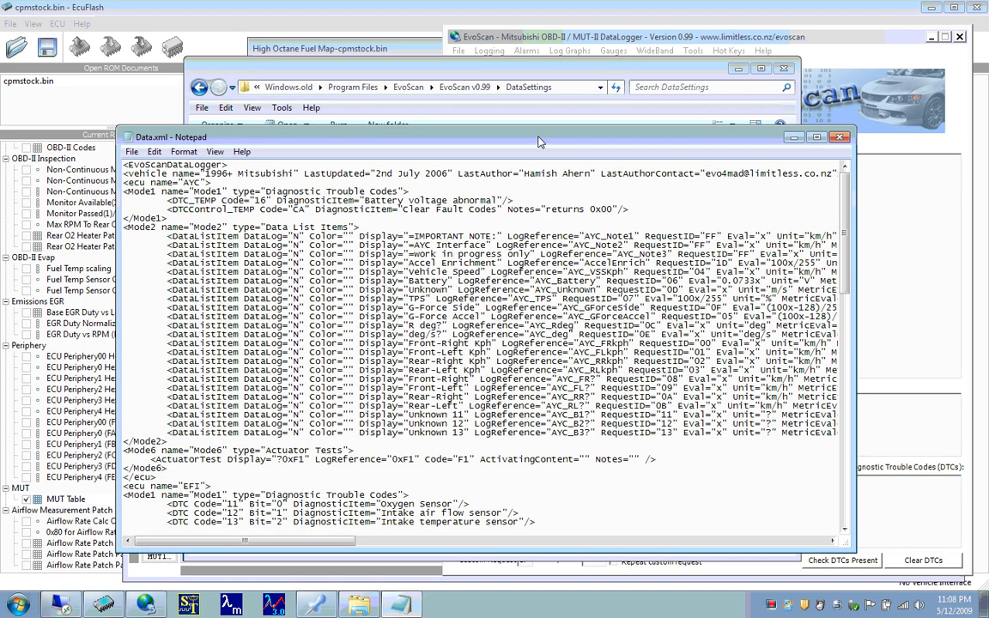
pyautogui.doubleClick(487, 134)
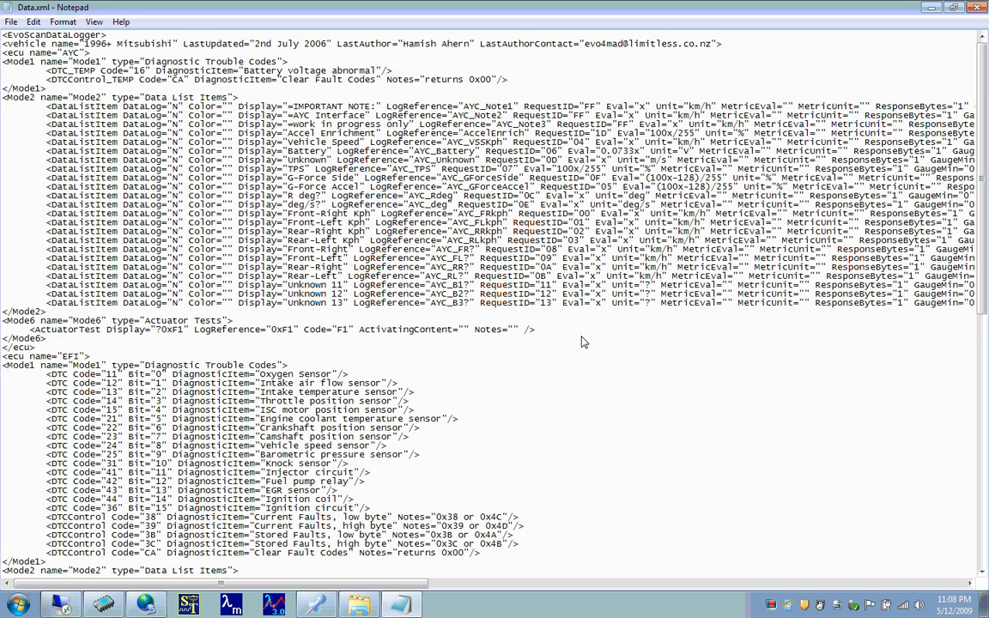
# - Find the 2 Byte Load item in the EFI data list and highlight its RequestID="00" and RequestID2="01" attributes
pyautogui.press('Down')
pyautogui.press('Down')
pyautogui.press('Down')
pyautogui.press('Down')
pyautogui.press('Down')
pyautogui.press('Down')
pyautogui.press('Down')
pyautogui.press('Down')
pyautogui.press('Down')
pyautogui.press('Down')
pyautogui.press('Down')
pyautogui.press('Down')
pyautogui.press('Down')
pyautogui.press('Down')
pyautogui.press('Down')
pyautogui.press('Down')
pyautogui.press('Down')
pyautogui.press('Down')
pyautogui.press('Down')
pyautogui.press('Down')
pyautogui.press('Down')
pyautogui.press('Down')
pyautogui.press('Down')
pyautogui.press('Down')
pyautogui.press('Down')
pyautogui.press('Down')
pyautogui.press('Down')
pyautogui.press('Down')
pyautogui.press('Down')
pyautogui.press('Down')
pyautogui.press('Down')
pyautogui.press('Down')
pyautogui.press('Down')
pyautogui.press('Down')
pyautogui.press('Down')
pyautogui.press('Down')
pyautogui.press('Down')
pyautogui.press('Down')
pyautogui.press('Down')
pyautogui.press('Down')
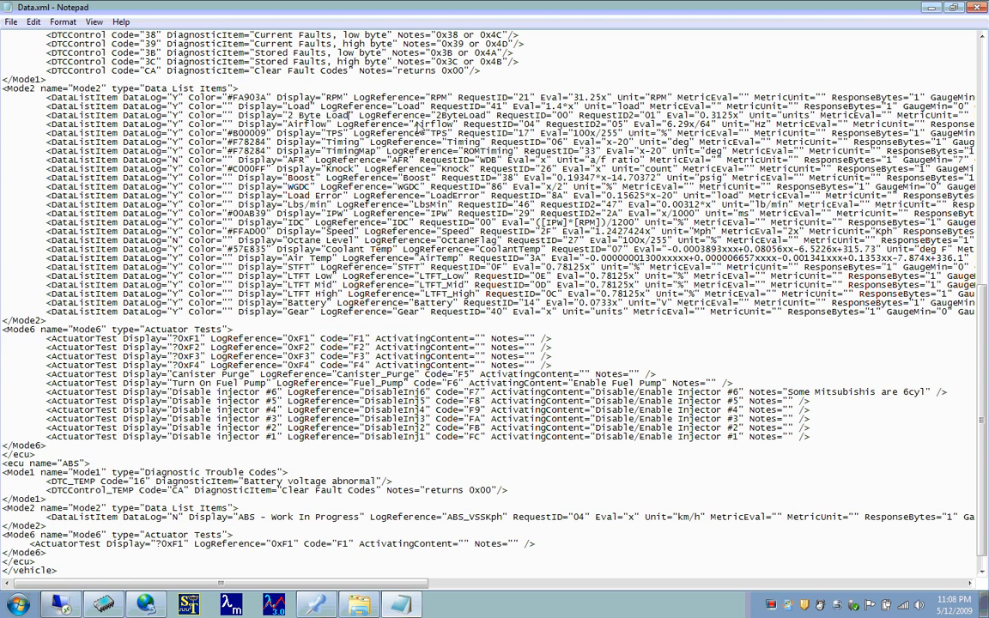
pyautogui.press('Right')
pyautogui.press('Right')
pyautogui.press('Right')
pyautogui.press('Right')
pyautogui.press('Right')
pyautogui.press('Right')
pyautogui.press('Right')
pyautogui.press('Right')
pyautogui.press('Right')
pyautogui.press('Right')
pyautogui.press('Right')
pyautogui.press('Right')
pyautogui.press('Right')
pyautogui.press('Right')
pyautogui.press('Left')
pyautogui.hotkey('shift', 'Right')
pyautogui.hotkey('shift', 'Right')
pyautogui.hotkey('shift', 'Right')
pyautogui.hotkey('shift', 'Right')
pyautogui.hotkey('shift', 'Right')
pyautogui.hotkey('shift', 'Right')
pyautogui.hotkey('shift', 'Right')
pyautogui.hotkey('shift', 'Right')
pyautogui.hotkey('shift', 'Right')
pyautogui.hotkey('shift', 'Right')
pyautogui.hotkey('shift', 'Right')
pyautogui.hotkey('shift', 'Right')
pyautogui.hotkey('shift', 'Right')
pyautogui.hotkey('shift', 'Right')
pyautogui.hotkey('shift', 'Right')
pyautogui.hotkey('shift', 'Right')
pyautogui.hotkey('shift', 'Right')
pyautogui.hotkey('shift', 'Right')
pyautogui.hotkey('shift', 'Right')
pyautogui.hotkey('shift', 'Right')
pyautogui.hotkey('shift', 'Right')
pyautogui.hotkey('shift', 'Right')
pyautogui.hotkey('shift', 'Right')
pyautogui.hotkey('shift', 'Right')
pyautogui.hotkey('shift', 'Right')
pyautogui.hotkey('shift', 'Right')
pyautogui.hotkey('shift', 'Right')
pyautogui.hotkey('shift', 'Right')
pyautogui.hotkey('shift', 'Right')
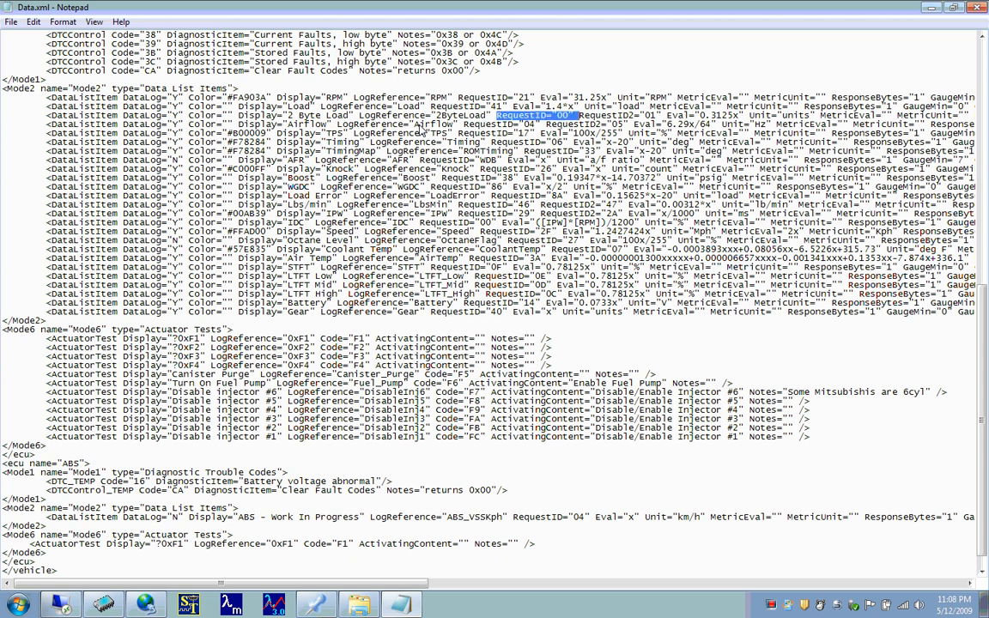
pyautogui.hotkey('shift', 'Right')
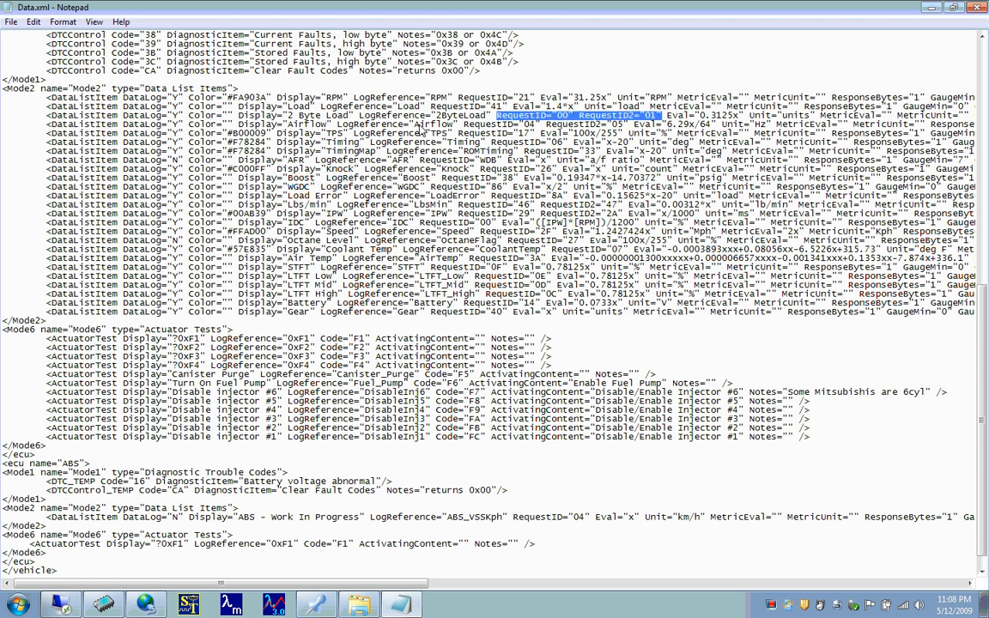
# - Minimize Data.xml, return to the MUT Table in EcuFlash, move it higher and select the MUT0X, column 1 entry
pyautogui.click(931, 8)
pyautogui.click(166, 201)
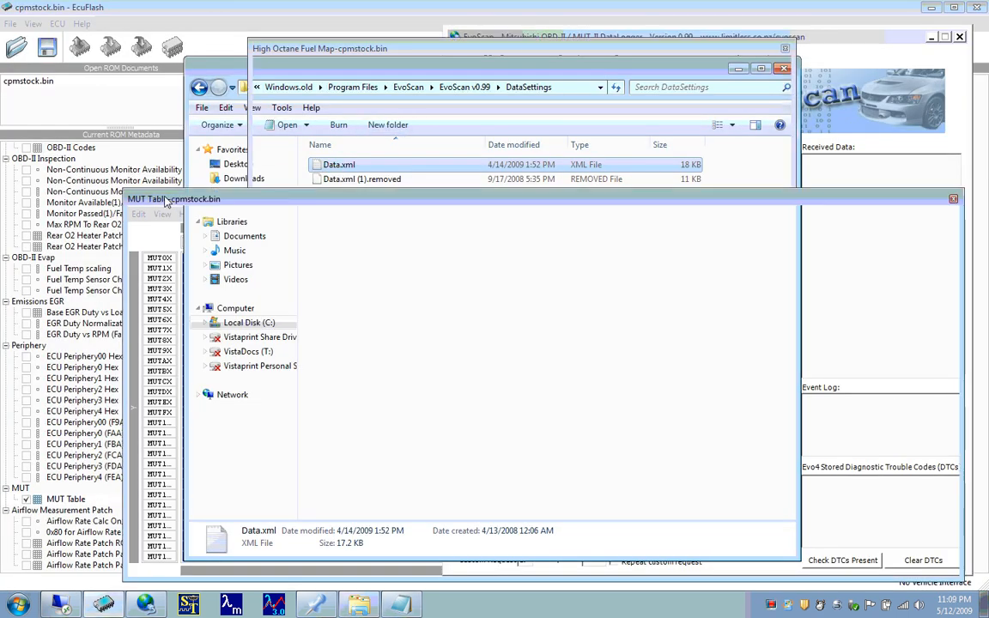
pyautogui.moveTo(188, 201); pyautogui.dragTo(190, 146)
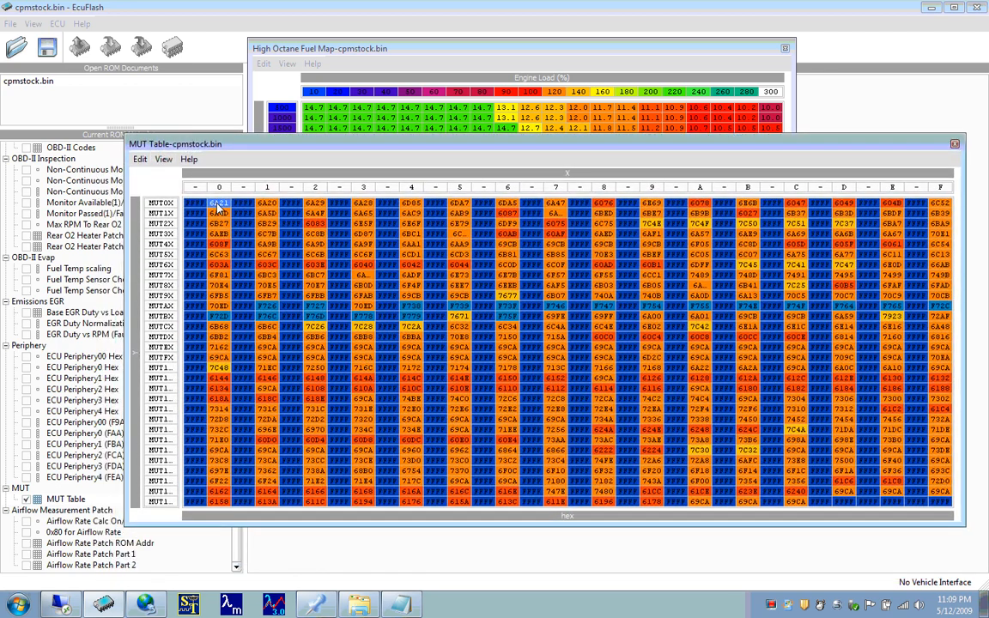
pyautogui.click(267, 206)
# - Set the MUT0X, column 0 entry of the MUT Table to 0x6A22
pyautogui.click(216, 203)
pyautogui.press('=')
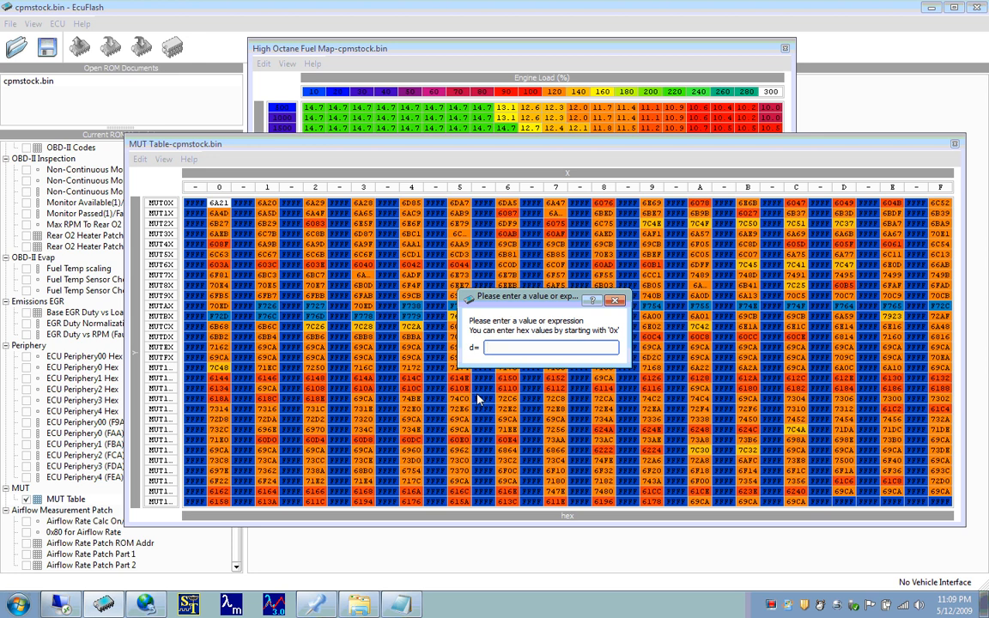
pyautogui.write('0x')
pyautogui.write('6A22')
pyautogui.press('Return')
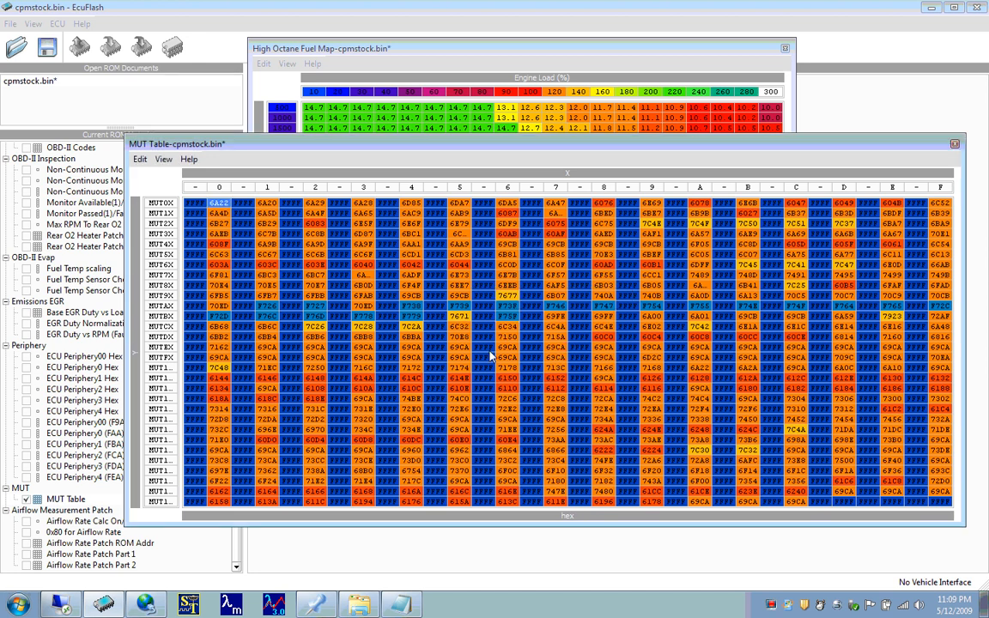
pyautogui.click(226, 214)
pyautogui.click(224, 204)
# - Check the RPM request number in EvoScan, then undo the change to the MUT0X, column 0 entry in EcuFlash
pyautogui.click(137, 605)
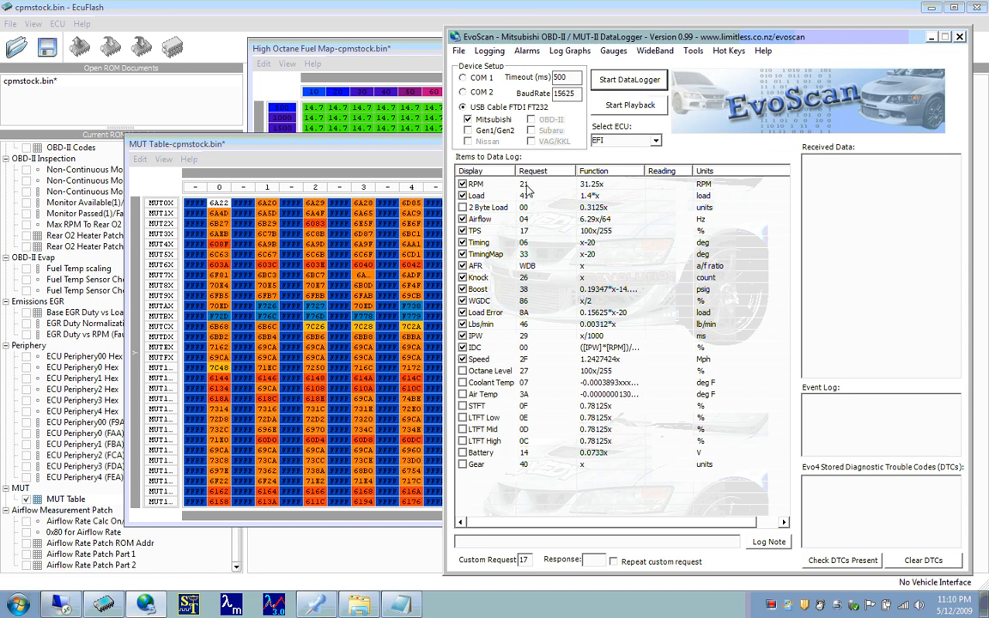
pyautogui.click(422, 152)
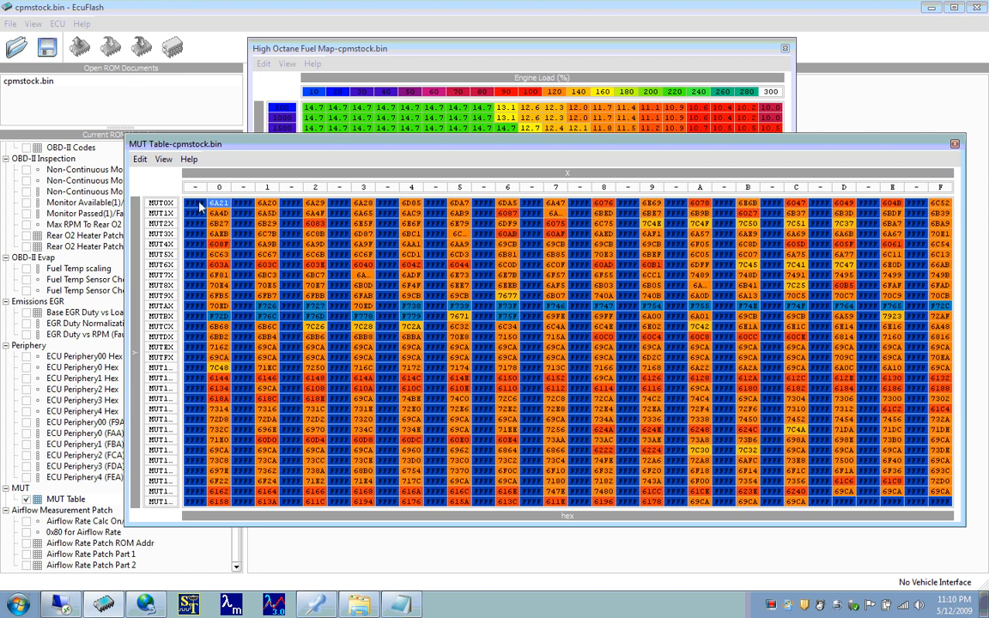
# - Select the filler entry before MUT0X, column 0 and compare it with EvoScan's Timing, 2 Byte Load and Airflow requests
pyautogui.click(193, 204)
pyautogui.click(149, 601)
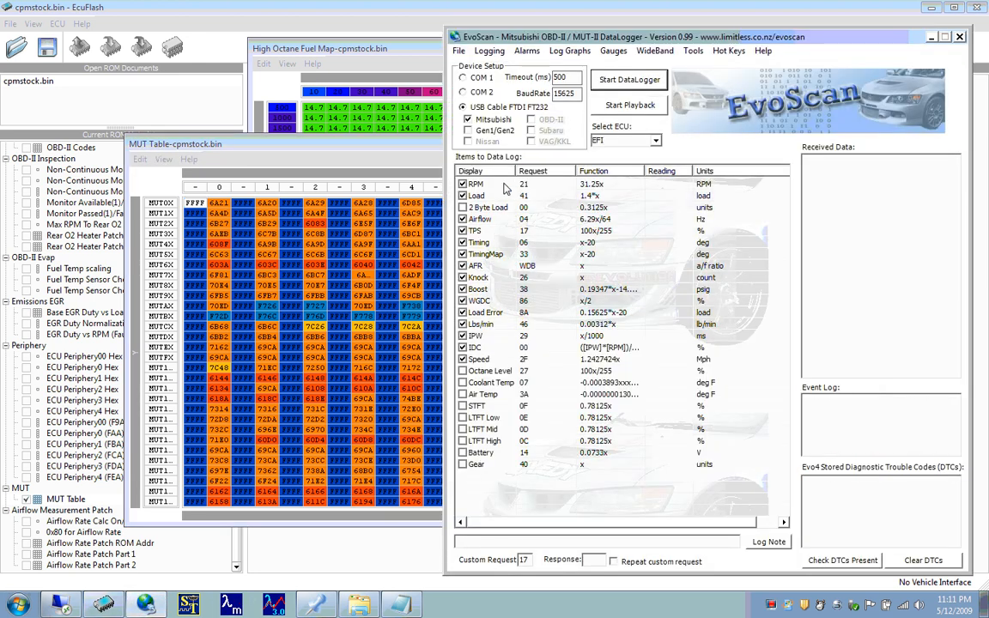
pyautogui.click(495, 244)
pyautogui.click(533, 242)
pyautogui.click(495, 209)
pyautogui.click(495, 219)
pyautogui.click(194, 207)
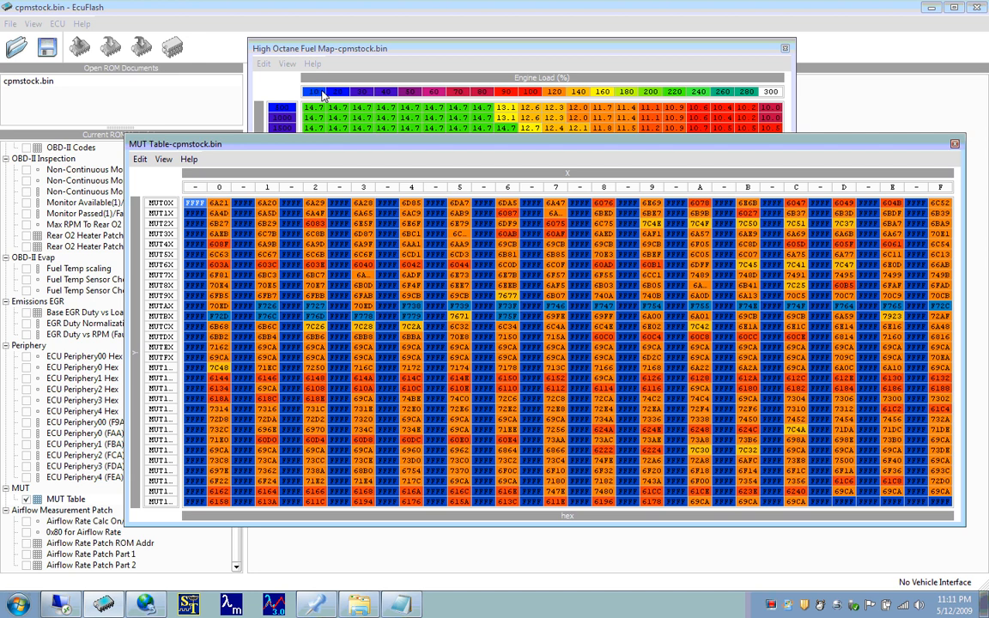
# - Close the MUT Table and the High Octane Fuel Map
pyautogui.click(356, 53)
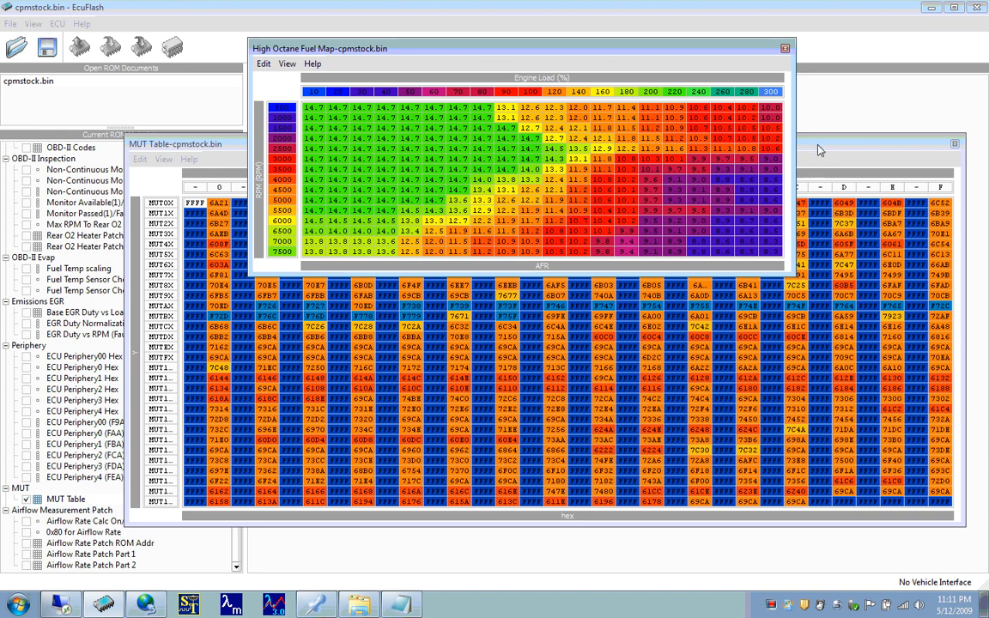
pyautogui.moveTo(817, 144); pyautogui.dragTo(805, 168)
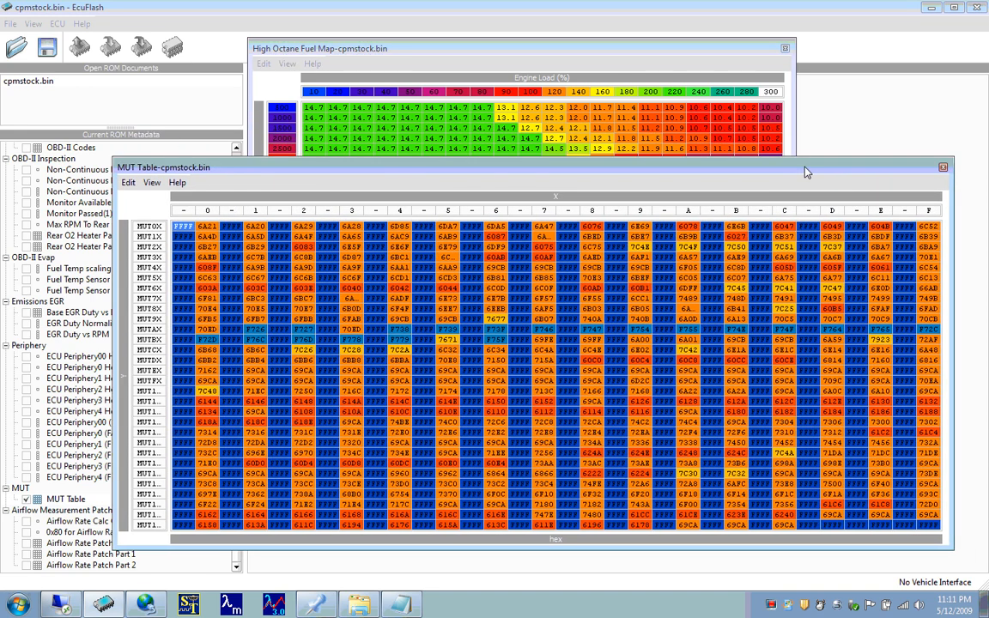
pyautogui.click(943, 168)
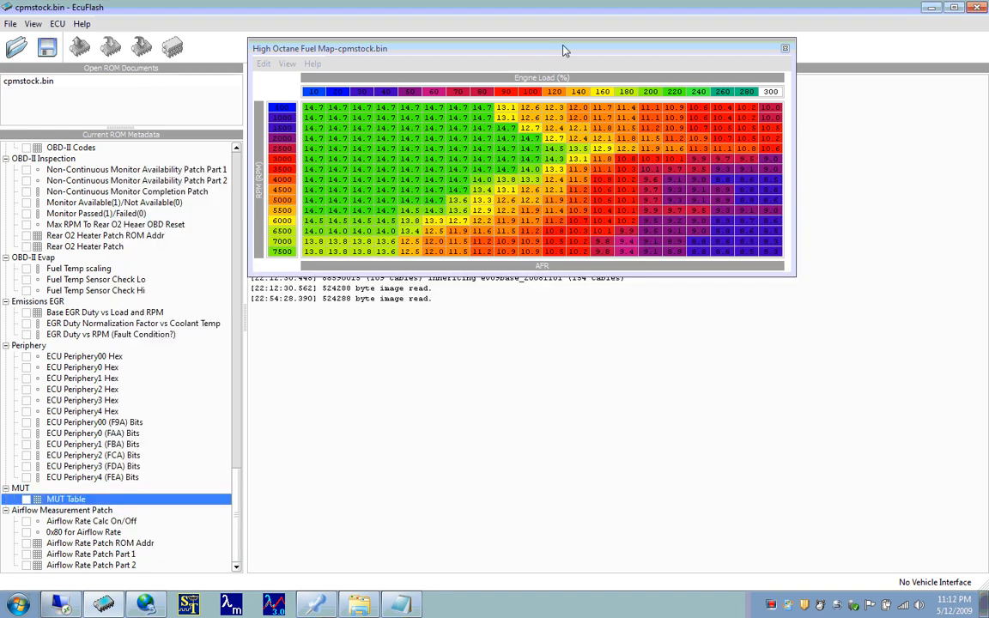
pyautogui.click(786, 49)
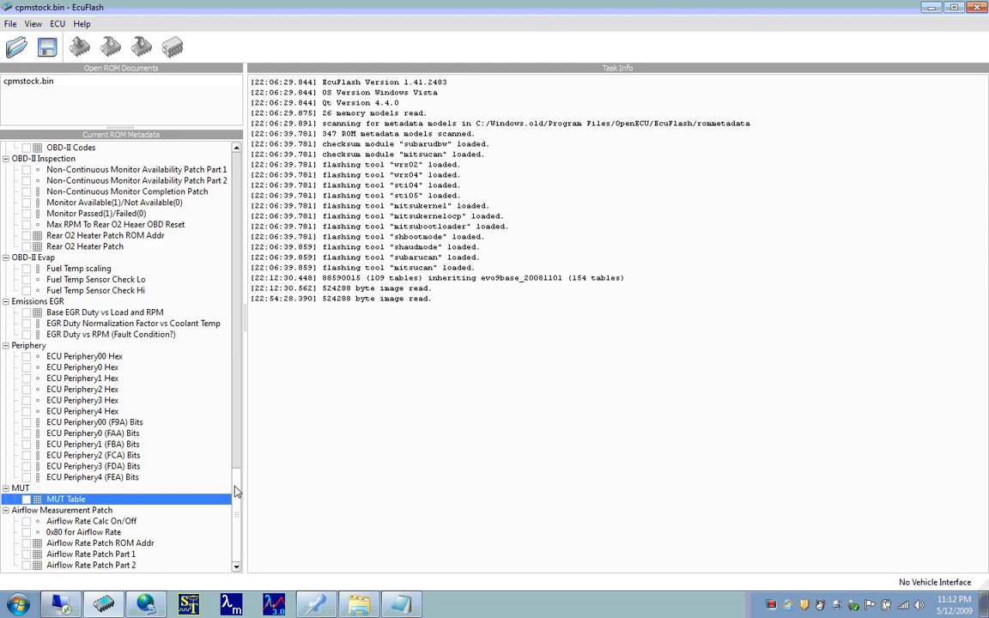
# - Reopen the High Octane Fuel Map from the Fuel category of the ROM metadata
pyautogui.moveTo(237, 494); pyautogui.dragTo(246, 176)
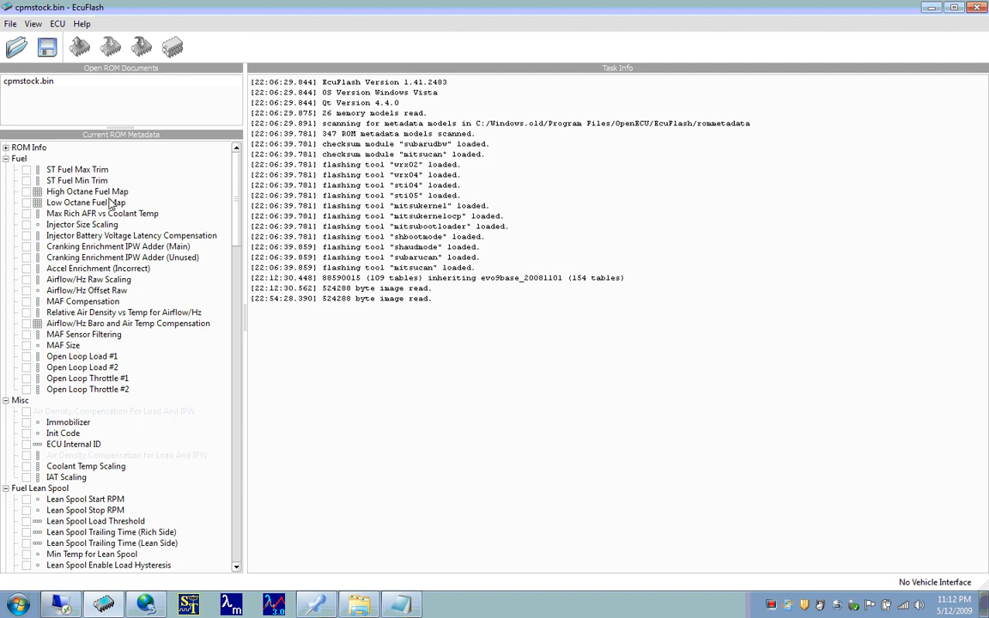
pyautogui.click(105, 203)
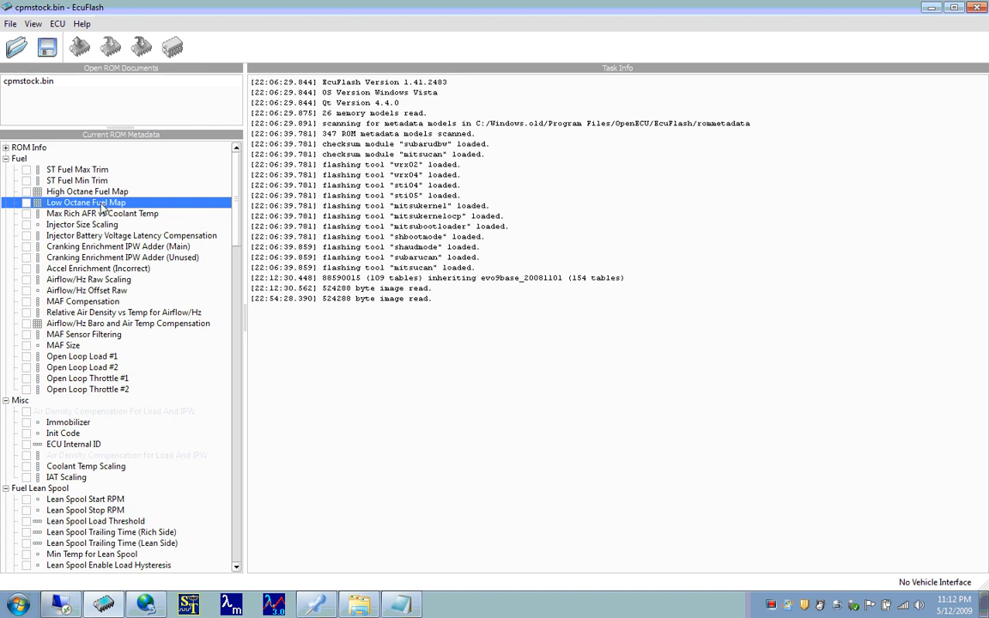
pyautogui.doubleClick(95, 191)
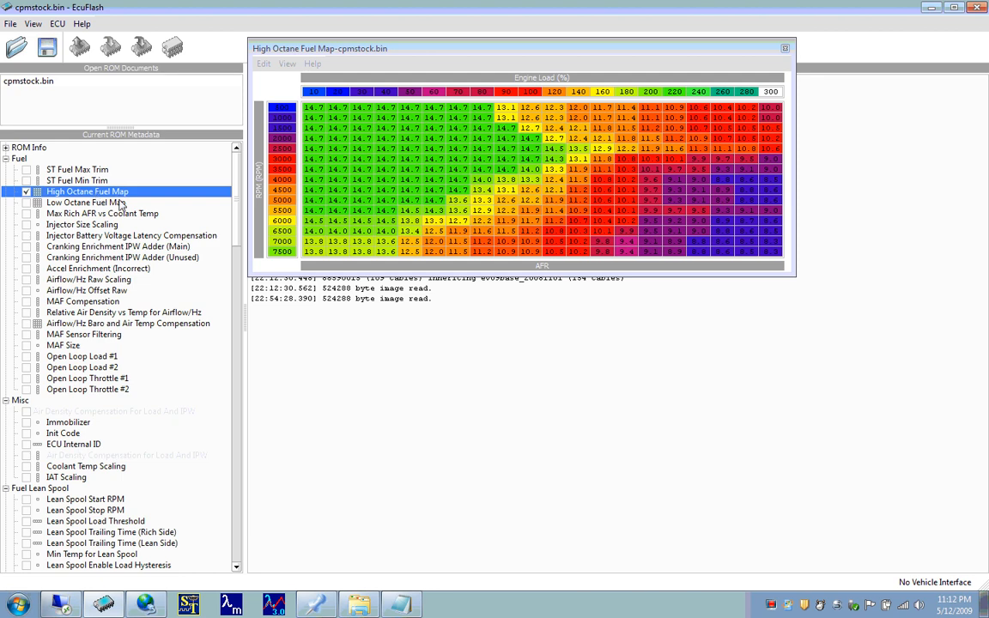
# - Open the Low Octane Fuel Map, place it directly beneath the High Octane Fuel Map for comparison, and close it
pyautogui.click(121, 202)
pyautogui.doubleClick(121, 202)
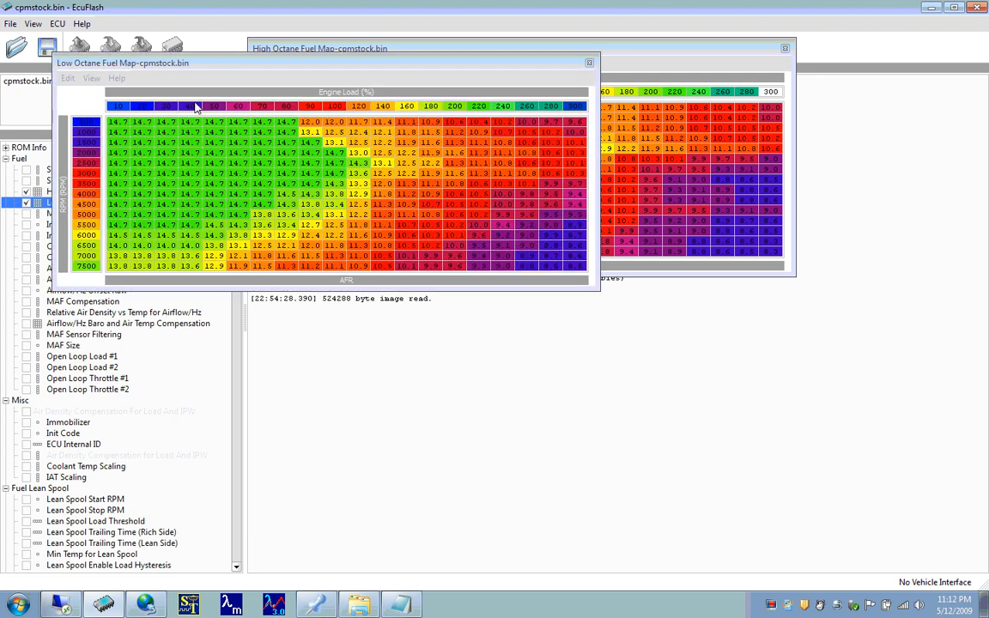
pyautogui.moveTo(199, 72); pyautogui.dragTo(395, 295)
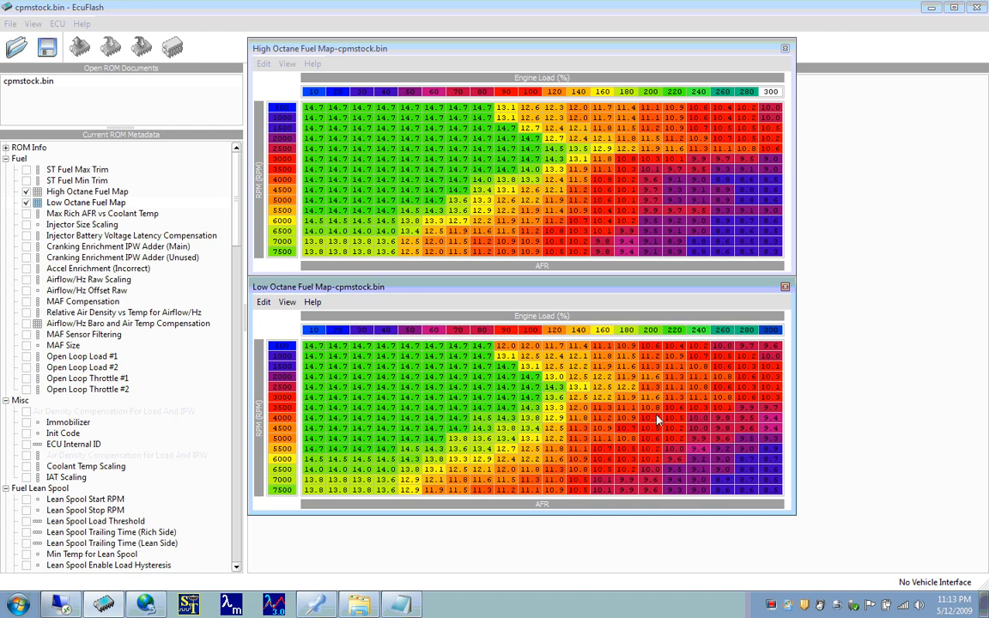
pyautogui.click(784, 288)
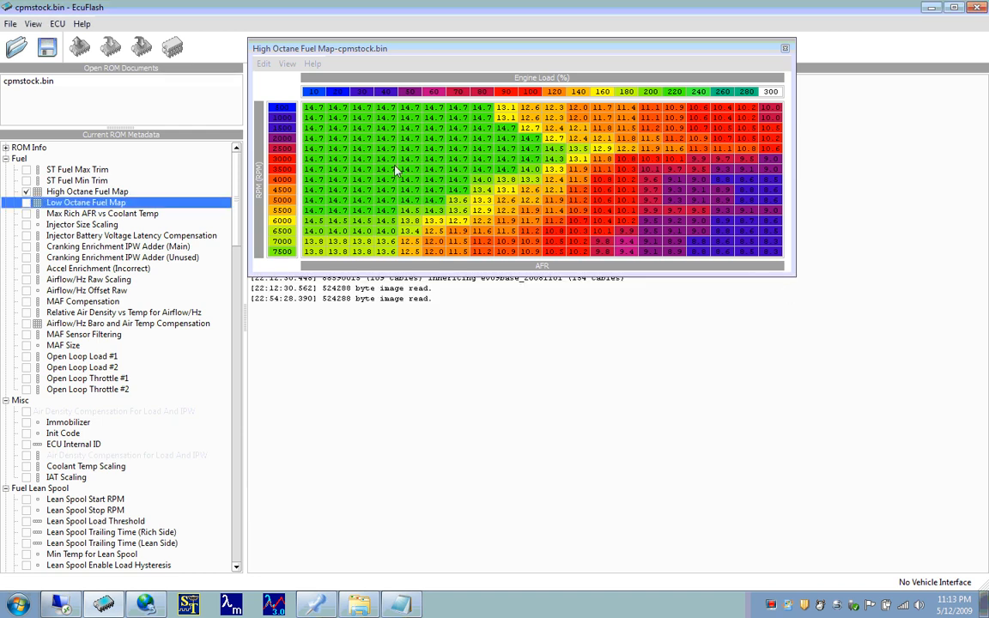
# - Select the 500 RPM, 10% load cell of the High Octane Fuel Map, move the map slightly lower, and close it
pyautogui.click(318, 112)
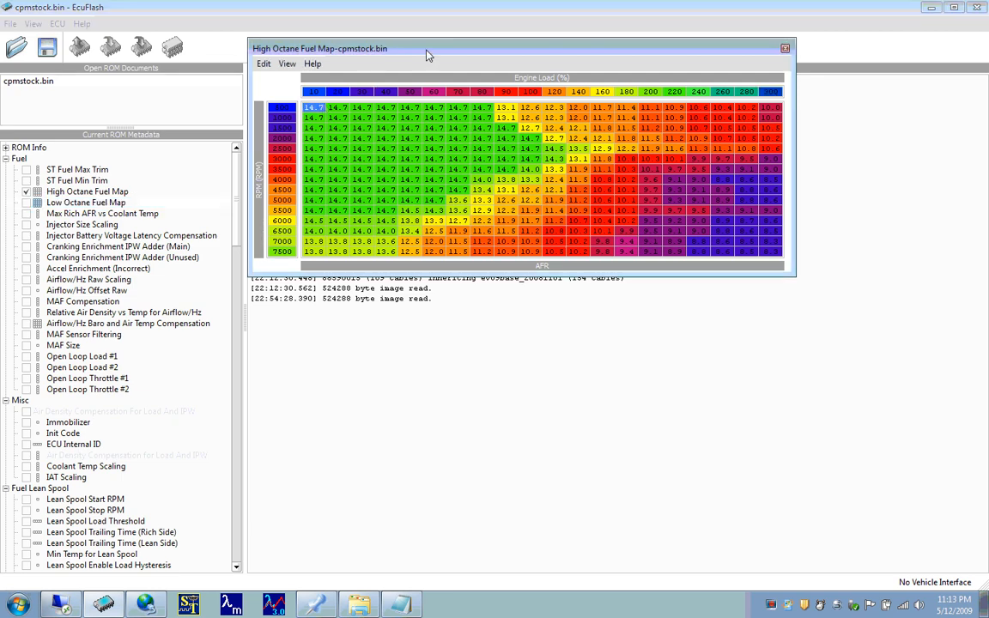
pyautogui.moveTo(428, 50); pyautogui.dragTo(428, 89)
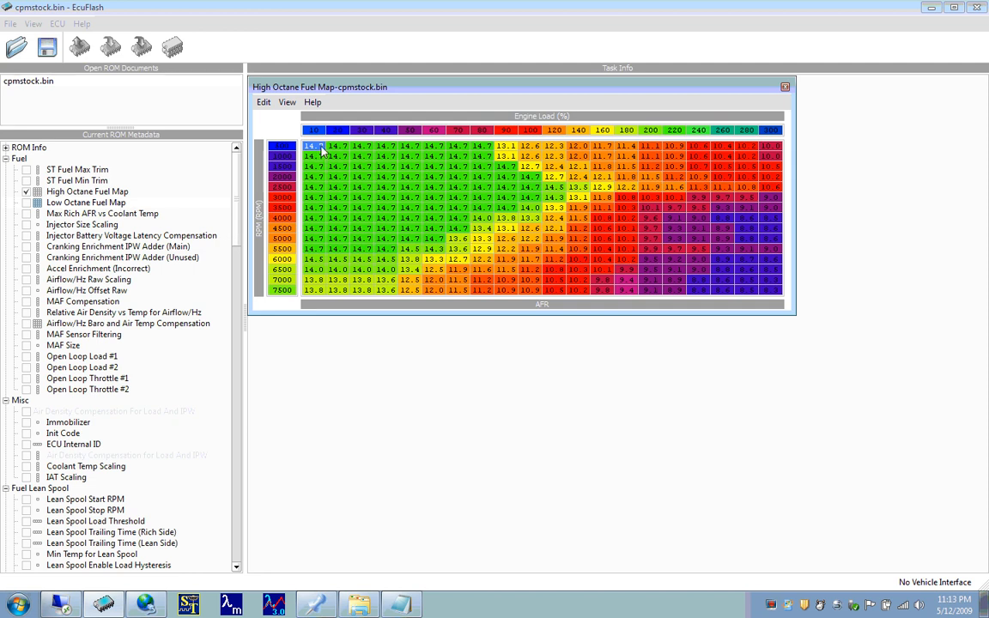
pyautogui.click(784, 87)
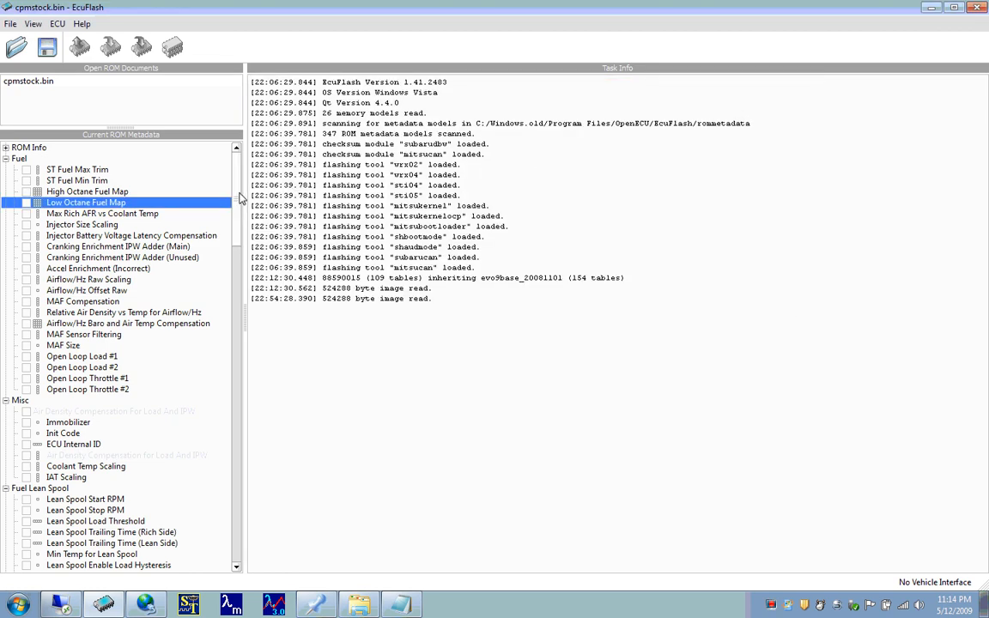
# - Open the Cranking Enrichment IPW Adder (Main) table from the Fuel category and place it clear of the ROM metadata list
pyautogui.scroll(-1, 241, 210)
pyautogui.scroll(-7, 242, 210)
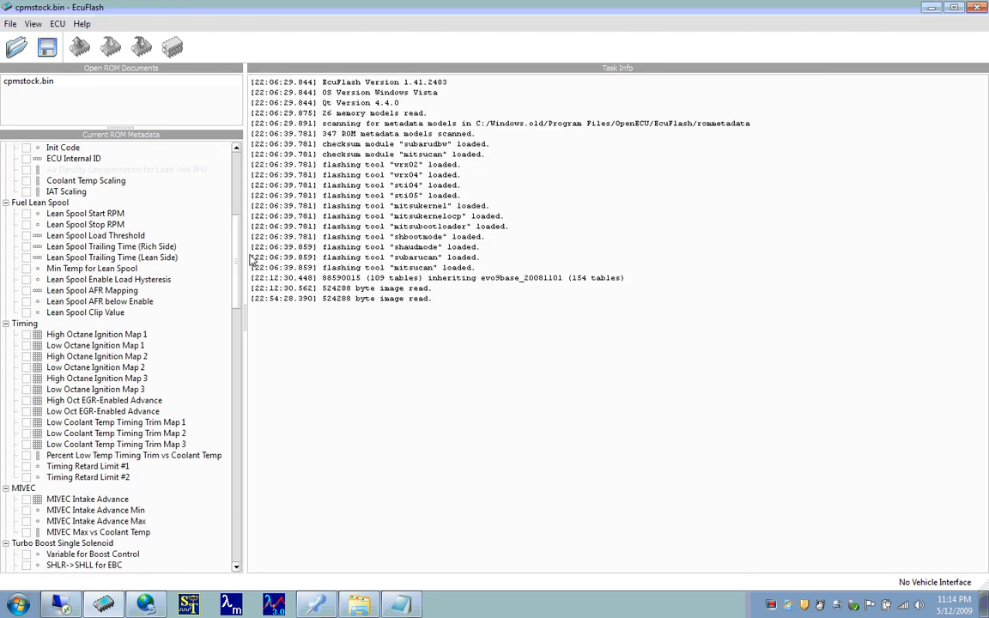
pyautogui.scroll(9, 242, 260)
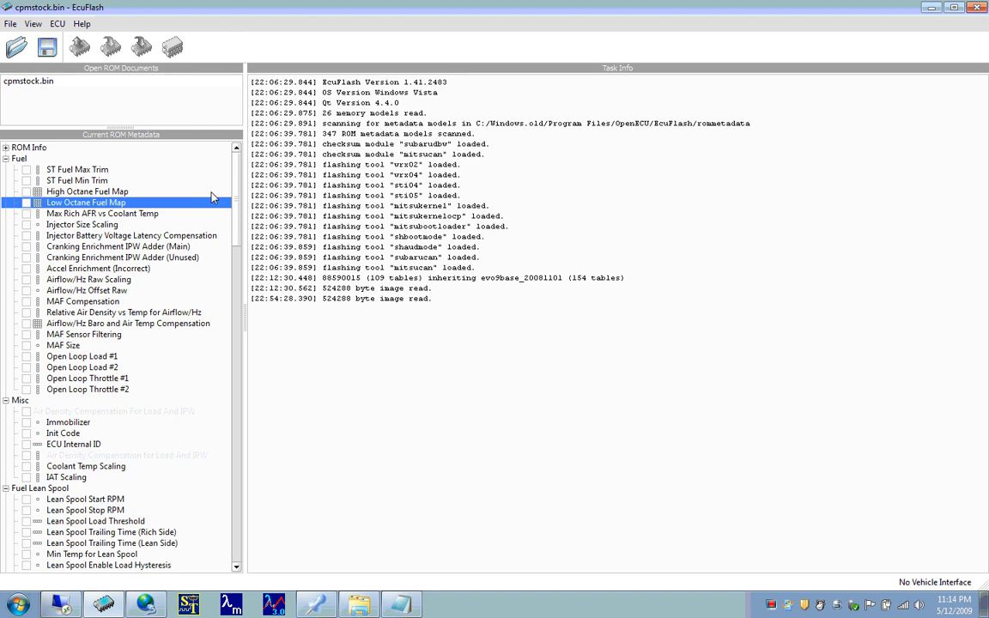
pyautogui.moveTo(235, 182); pyautogui.dragTo(236, 195)
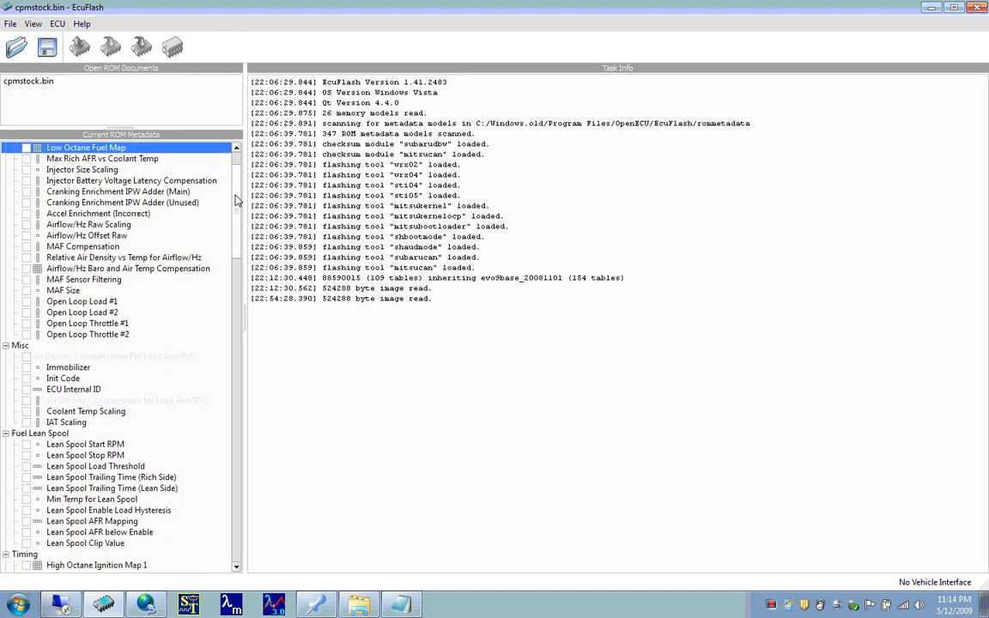
pyautogui.moveTo(236, 199); pyautogui.dragTo(236, 199)
pyautogui.scroll(3, 236, 199)
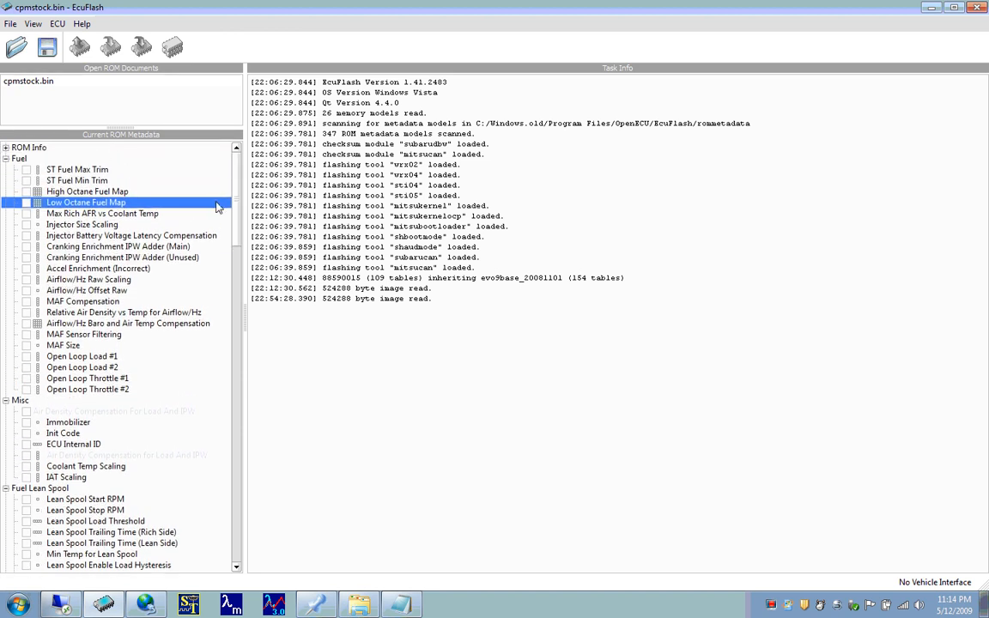
pyautogui.click(151, 247)
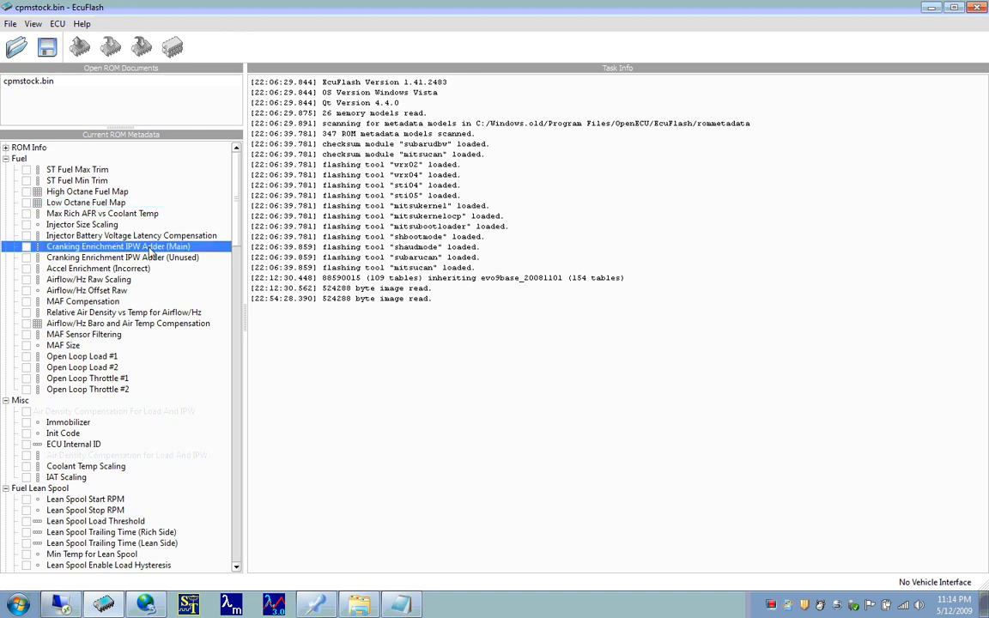
pyautogui.doubleClick(151, 251)
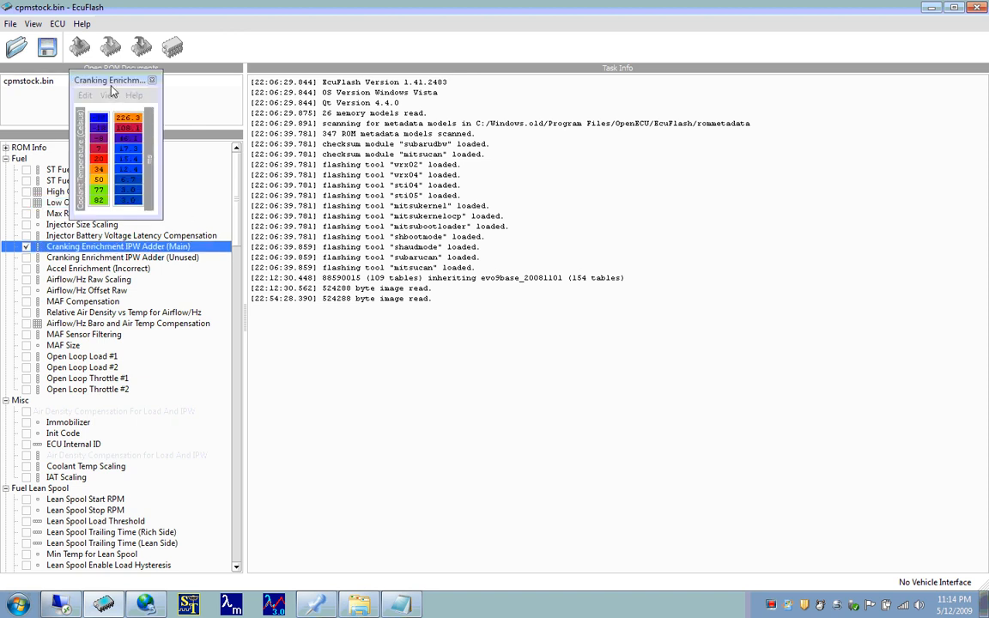
pyautogui.moveTo(99, 76); pyautogui.dragTo(331, 339)
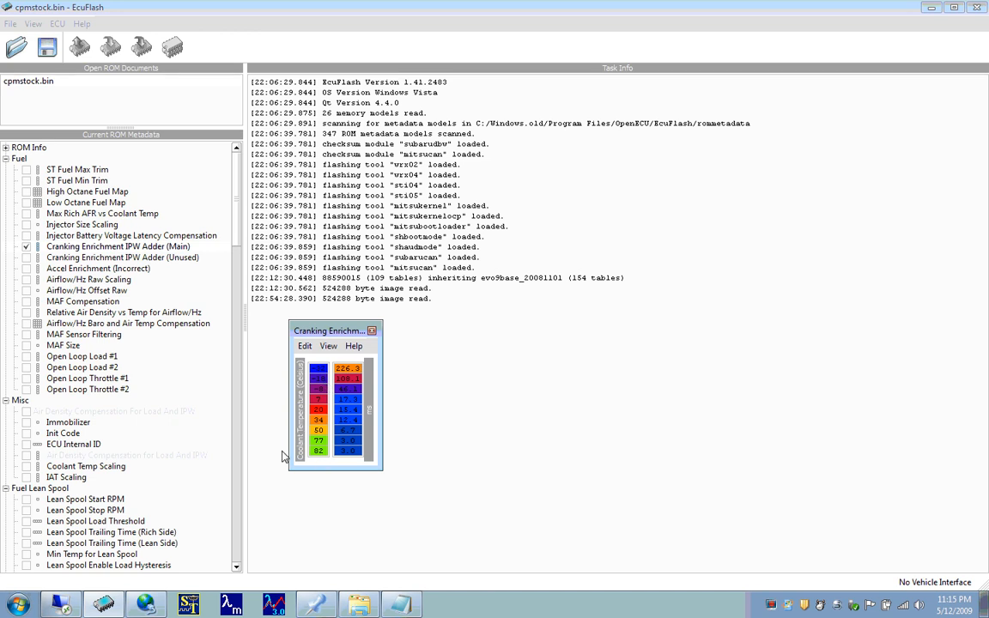
# - Multiply all Cranking Enrichment IPW Adder (Main) values by .5 and close the table
pyautogui.click(353, 450)
pyautogui.moveTo(347, 454); pyautogui.dragTo(347, 369)
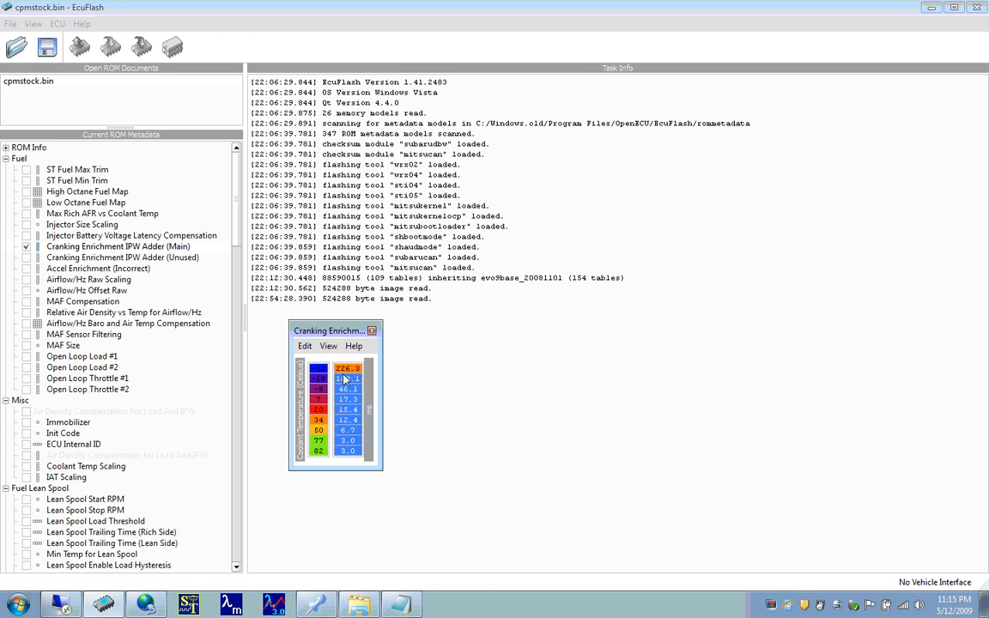
pyautogui.click(305, 347)
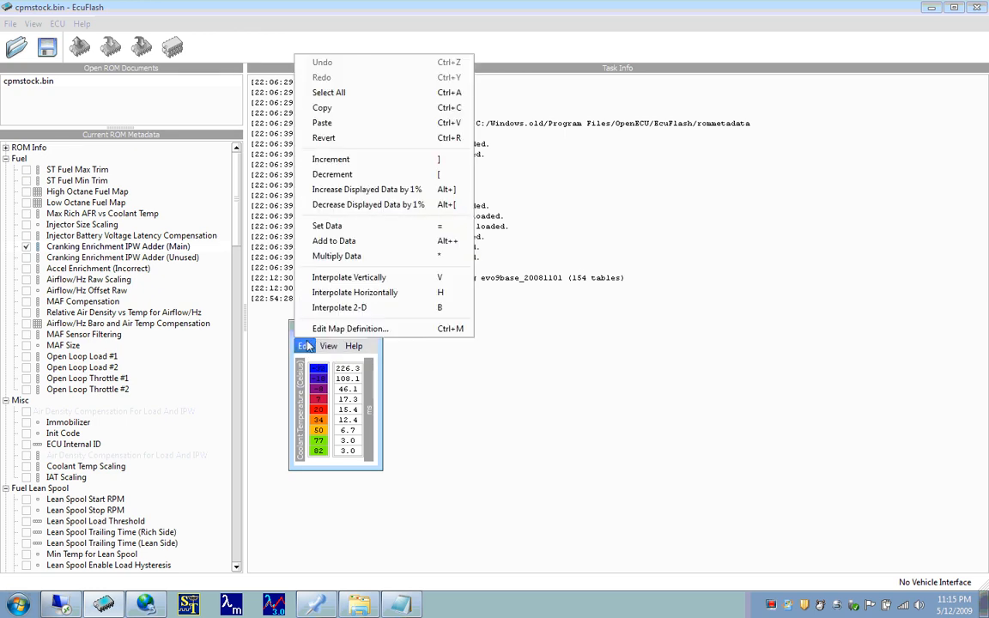
pyautogui.click(311, 255)
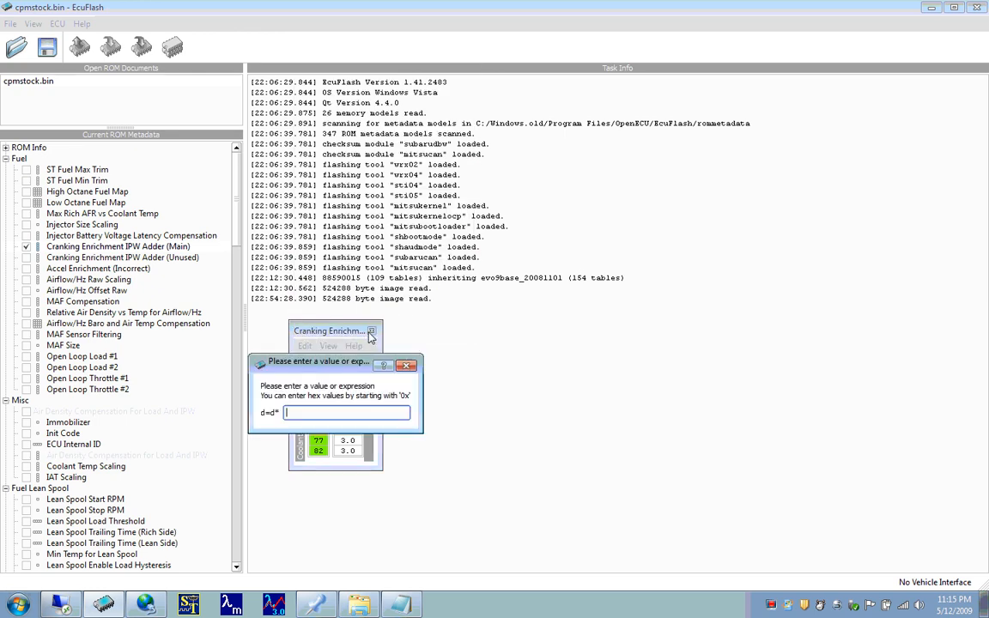
pyautogui.write('.5')
pyautogui.press('Return')
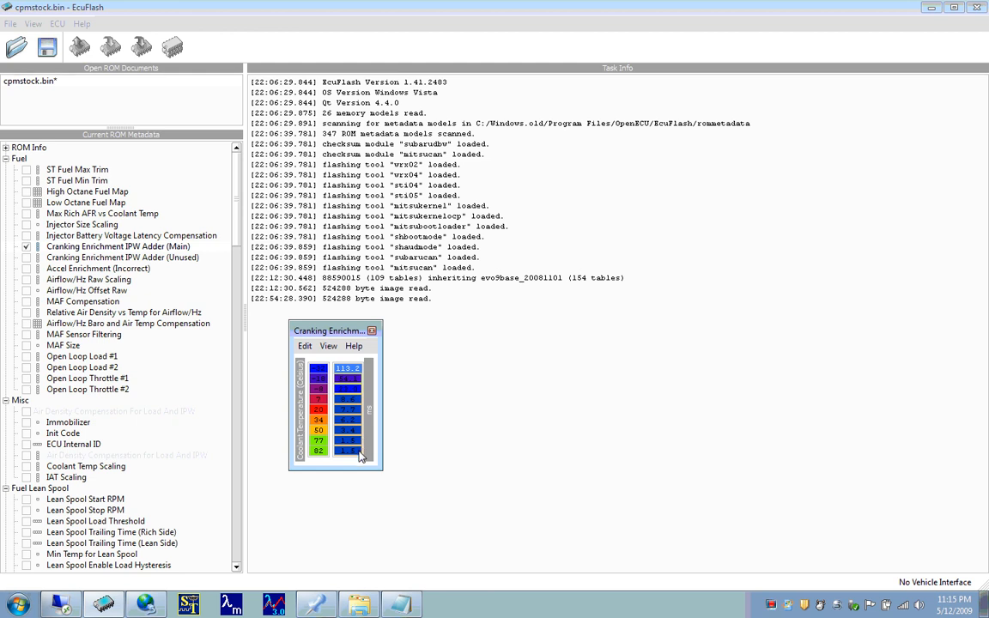
pyautogui.click(372, 334)
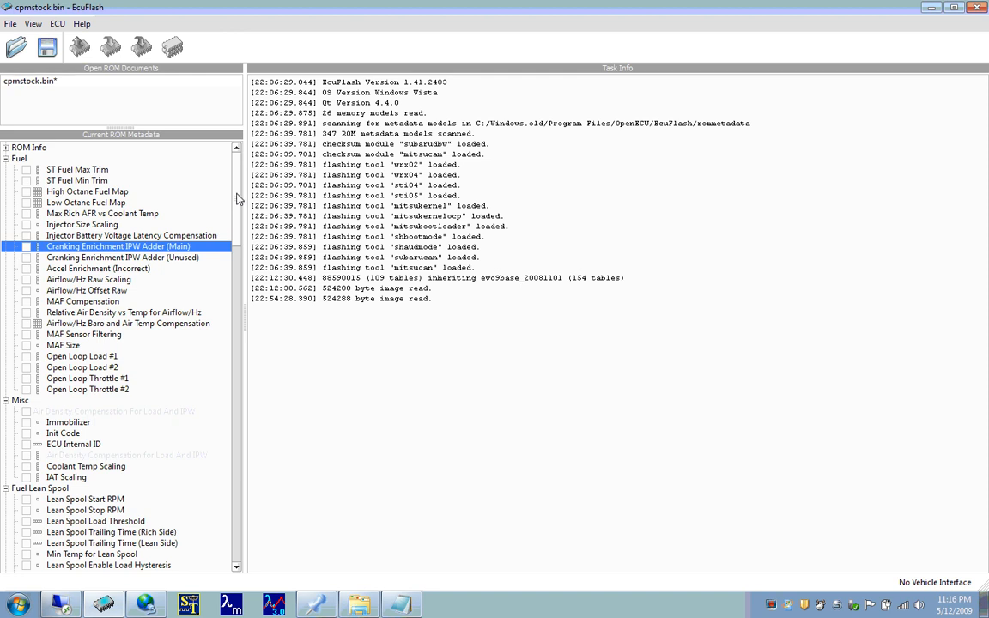
# - Open the Airflow/Hz Offset Raw value from the Fuel category for a brief look and close it
pyautogui.scroll(-1, 237, 199)
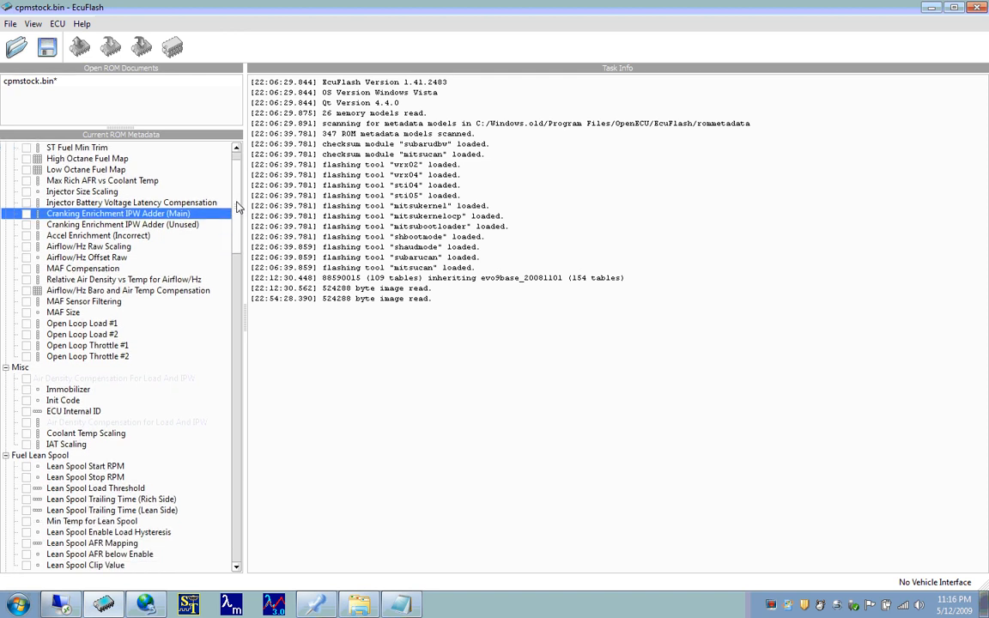
pyautogui.scroll(1, 237, 196)
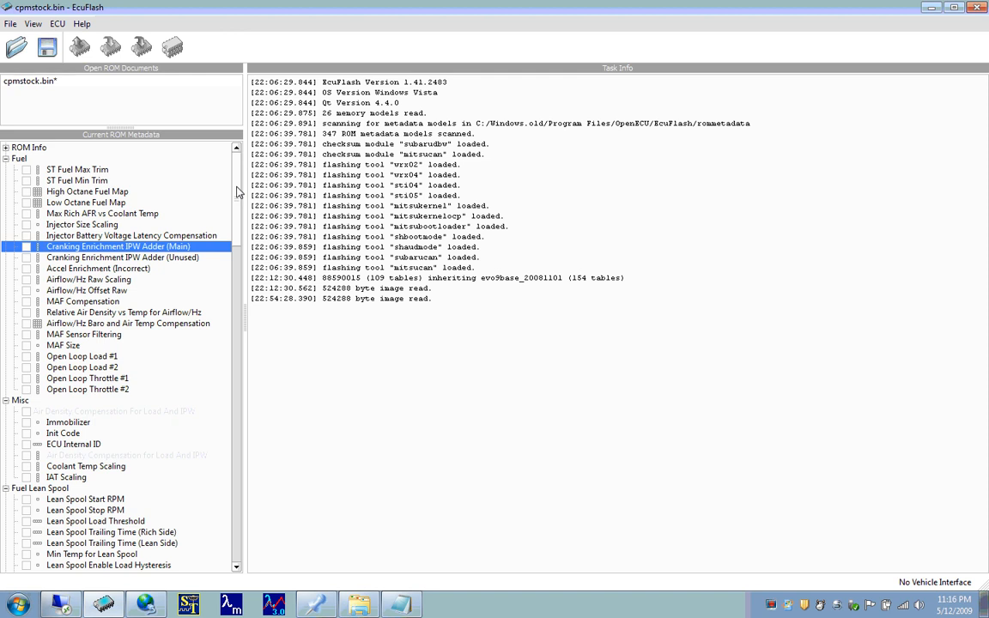
pyautogui.scroll(-1, 237, 197)
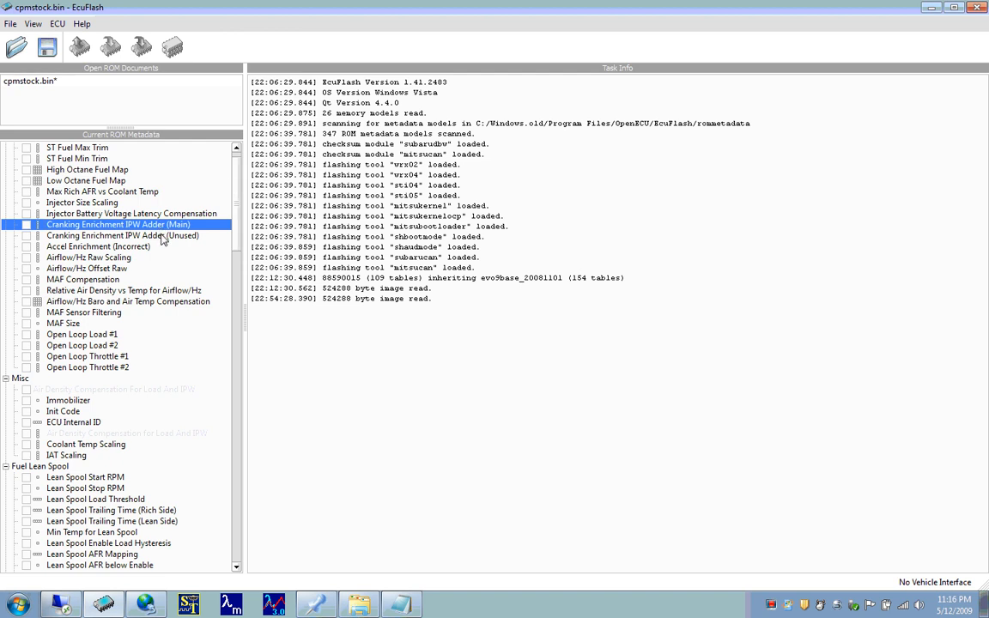
pyautogui.doubleClick(76, 268)
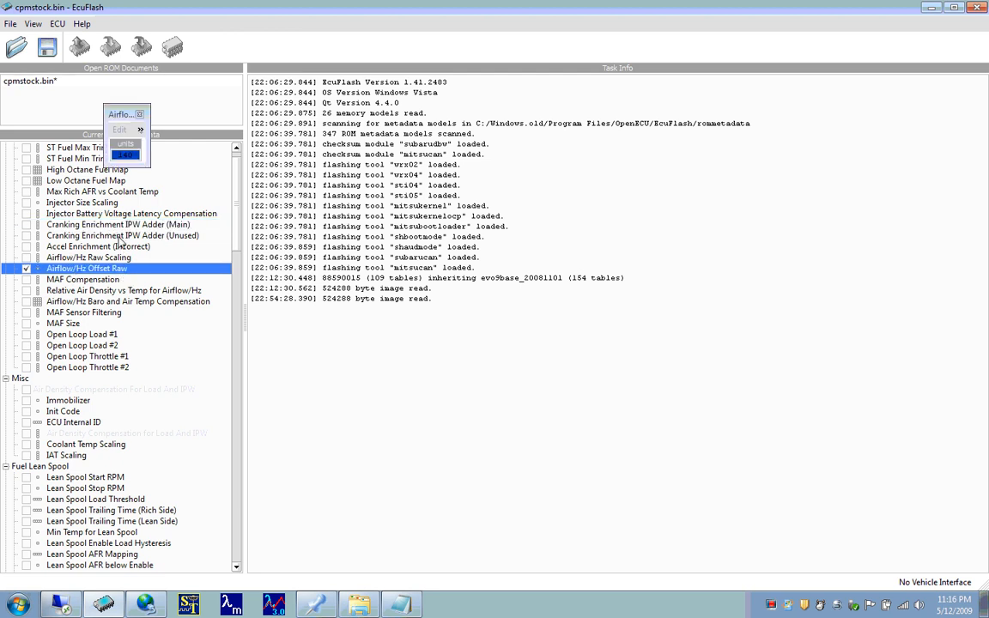
pyautogui.doubleClick(98, 264)
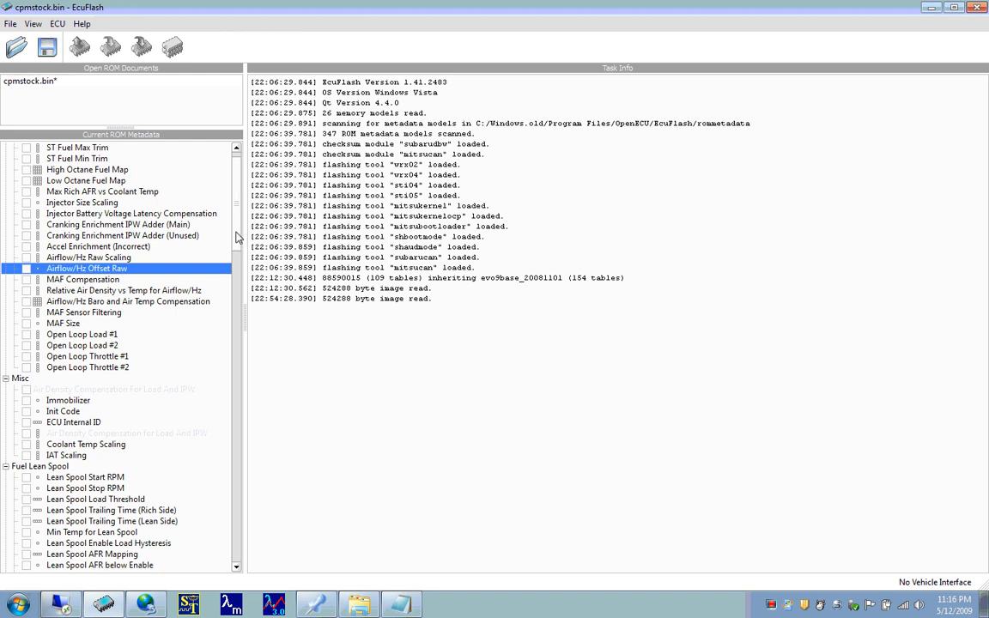
# - Look over the Fuel, Misc, Fuel Lean Spool and Timing entries in the ROM metadata
pyautogui.scroll(1, 238, 225)
pyautogui.scroll(-3, 238, 226)
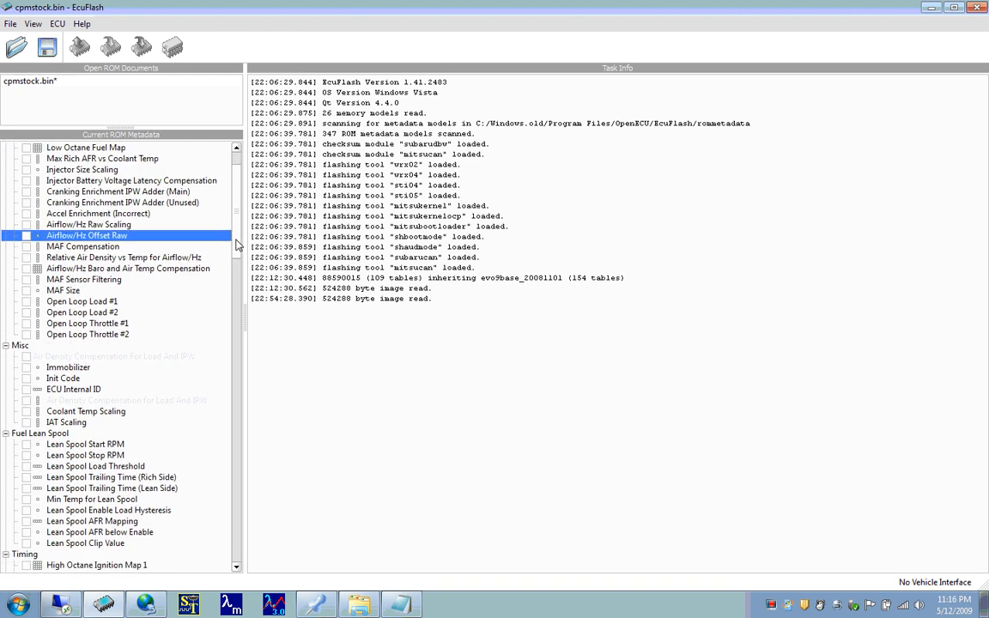
pyautogui.scroll(-1, 234, 249)
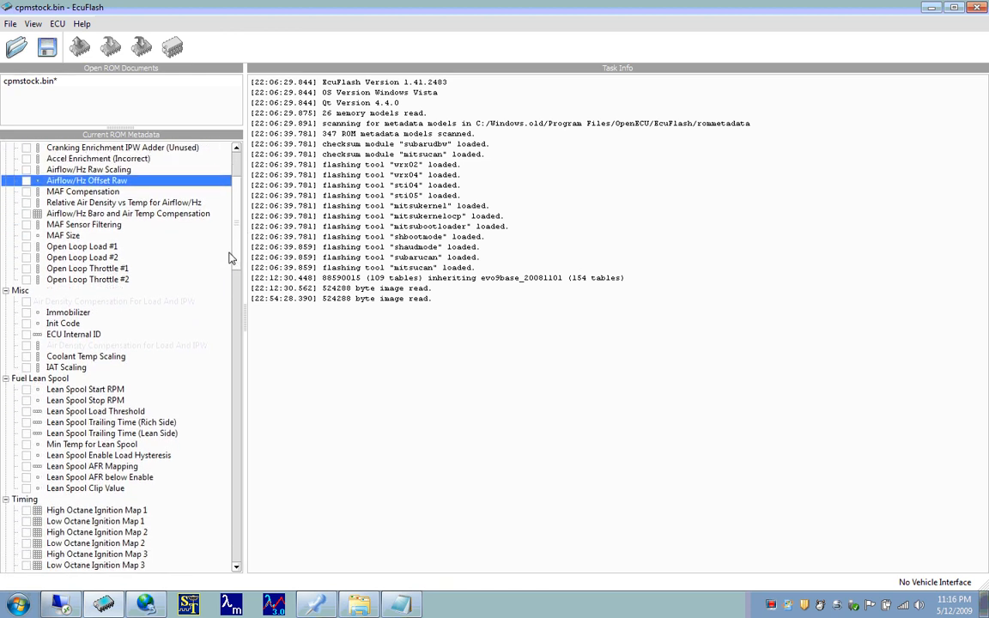
pyautogui.scroll(-1, 233, 256)
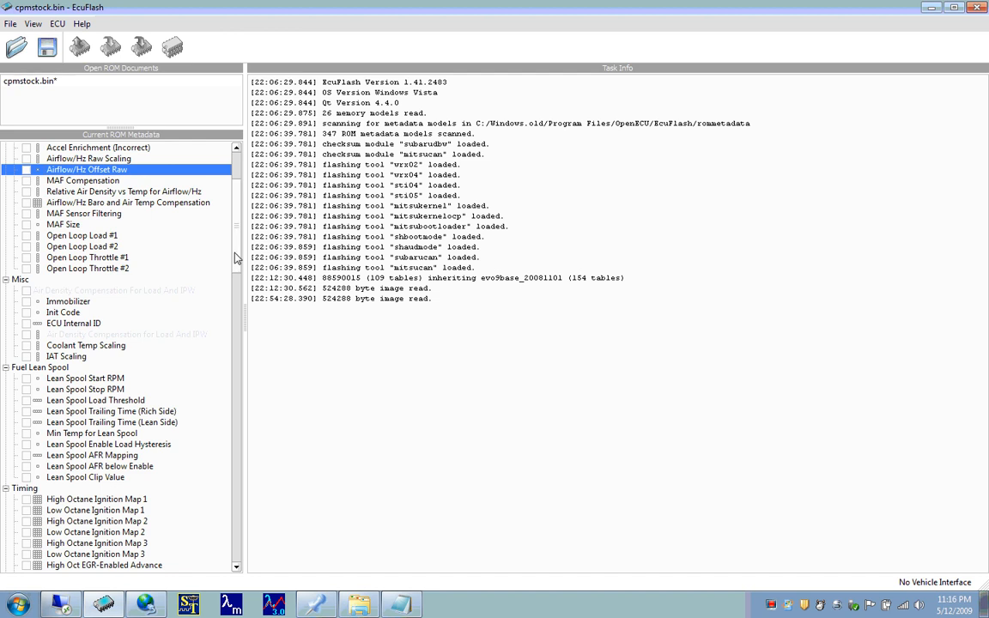
pyautogui.scroll(4, 238, 249)
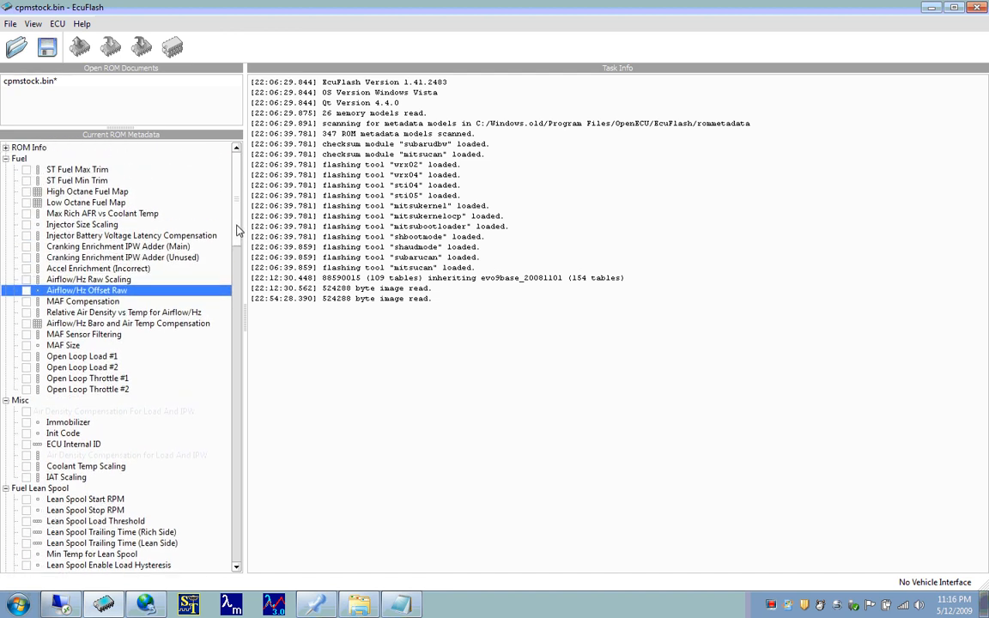
pyautogui.scroll(-3, 238, 231)
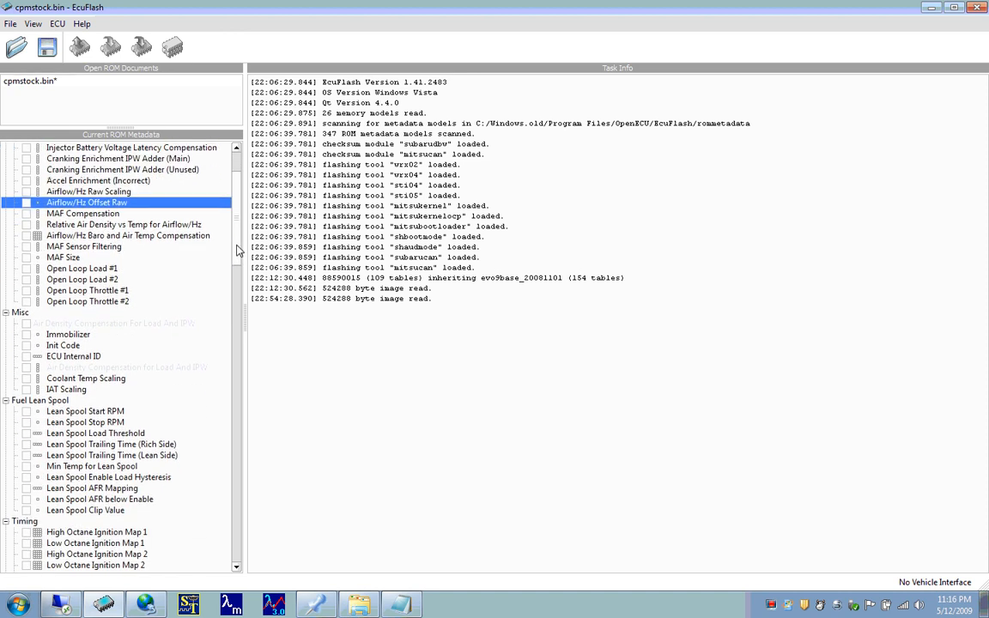
pyautogui.scroll(-1, 238, 249)
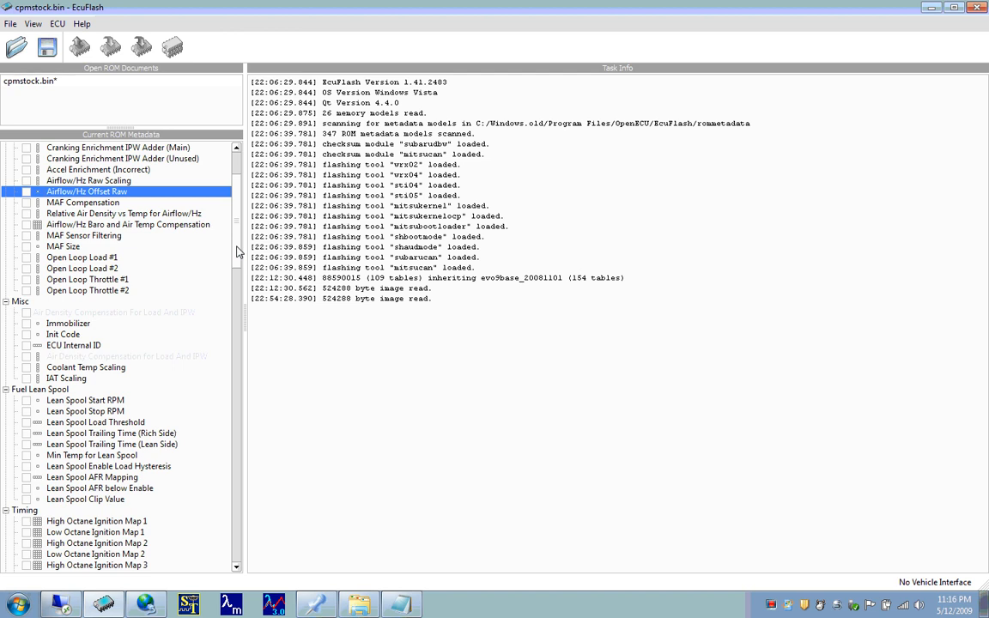
# - Open the Immobilizer entry from the Misc category, inspect its hex value in the empty work area, and close it
pyautogui.moveTo(238, 249); pyautogui.dragTo(239, 281)
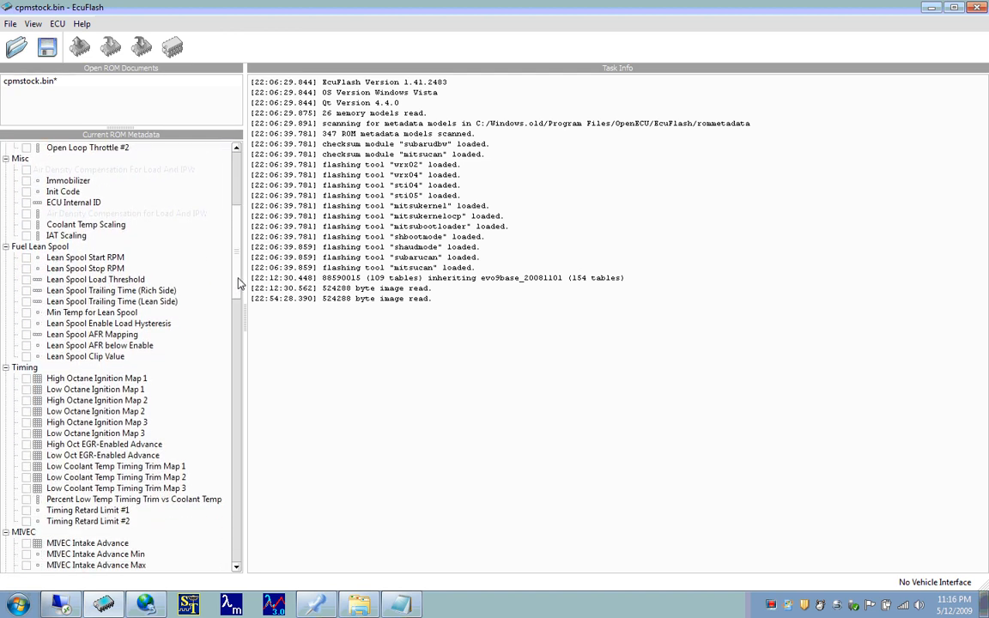
pyautogui.click(74, 181)
pyautogui.doubleClick(75, 181)
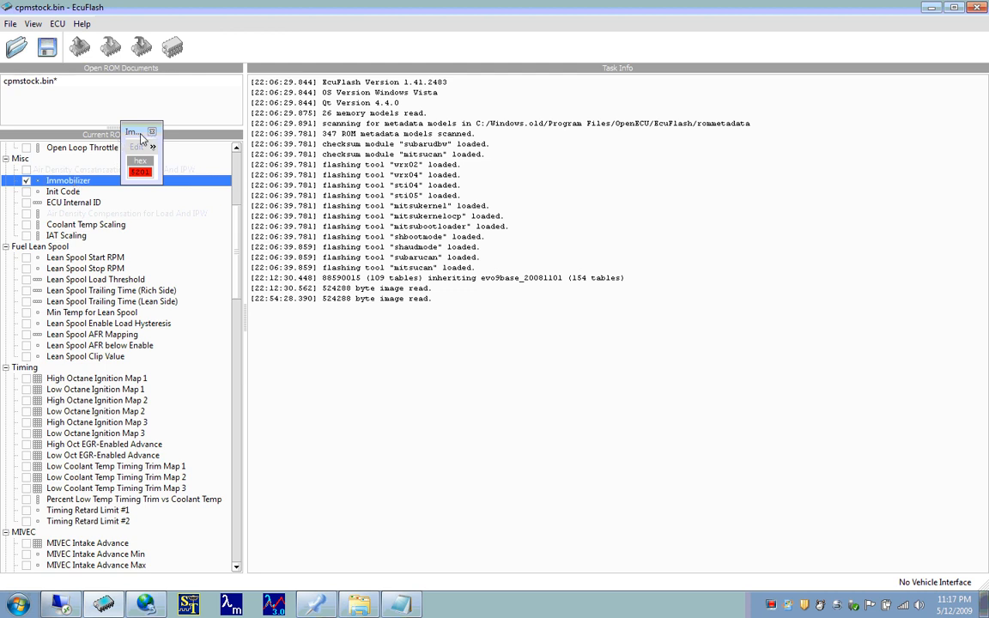
pyautogui.moveTo(134, 140); pyautogui.dragTo(530, 181)
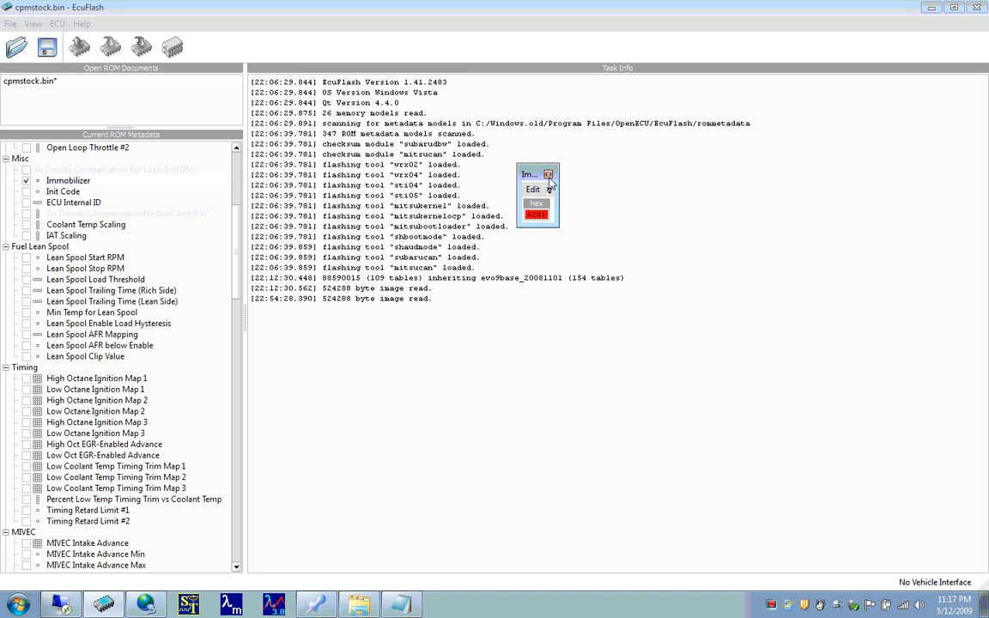
pyautogui.click(530, 215)
pyautogui.click(548, 174)
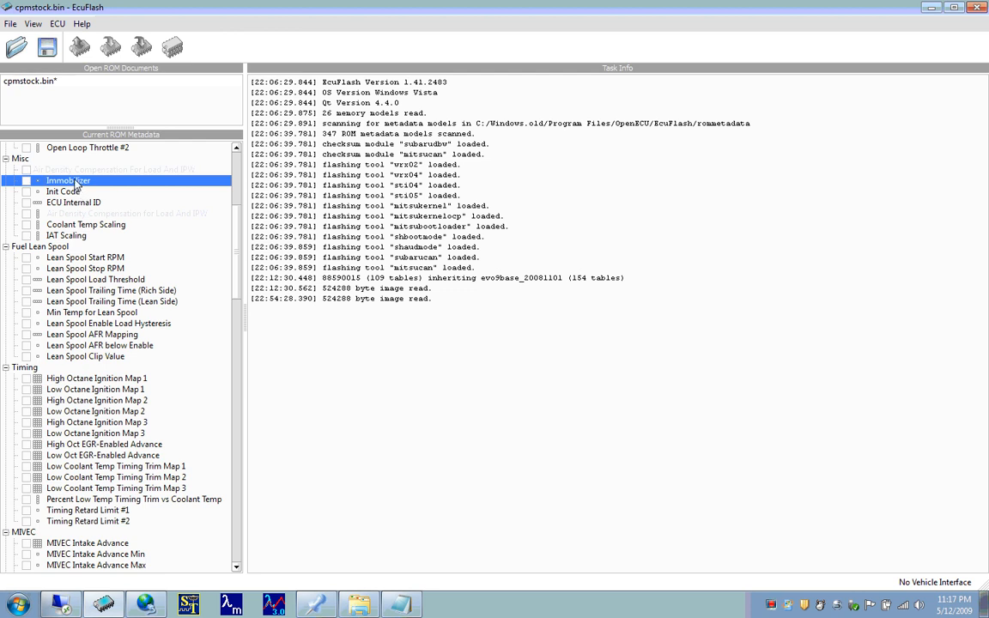
pyautogui.click(26, 183)
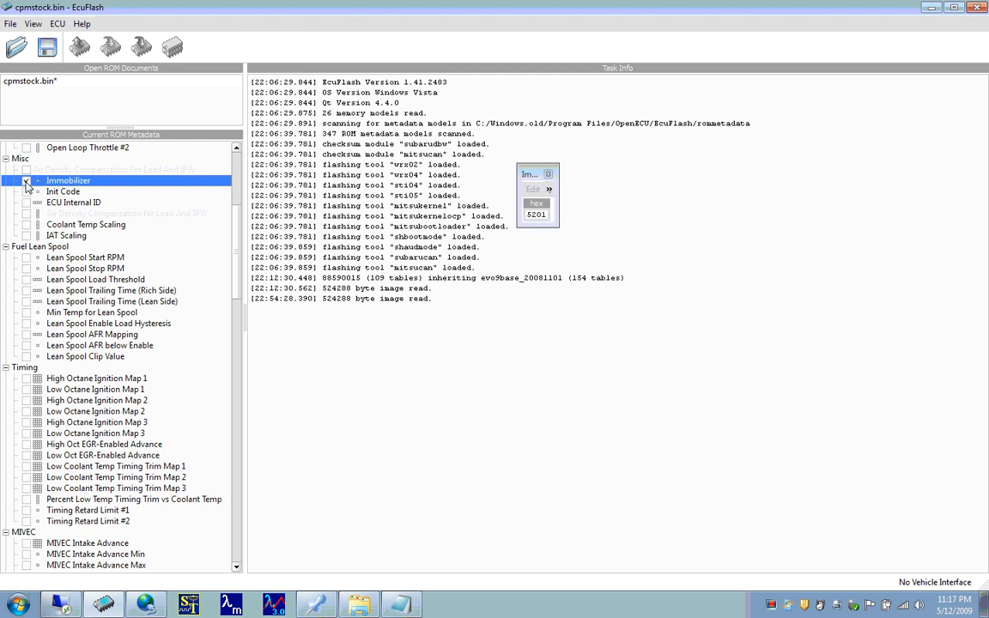
pyautogui.click(26, 180)
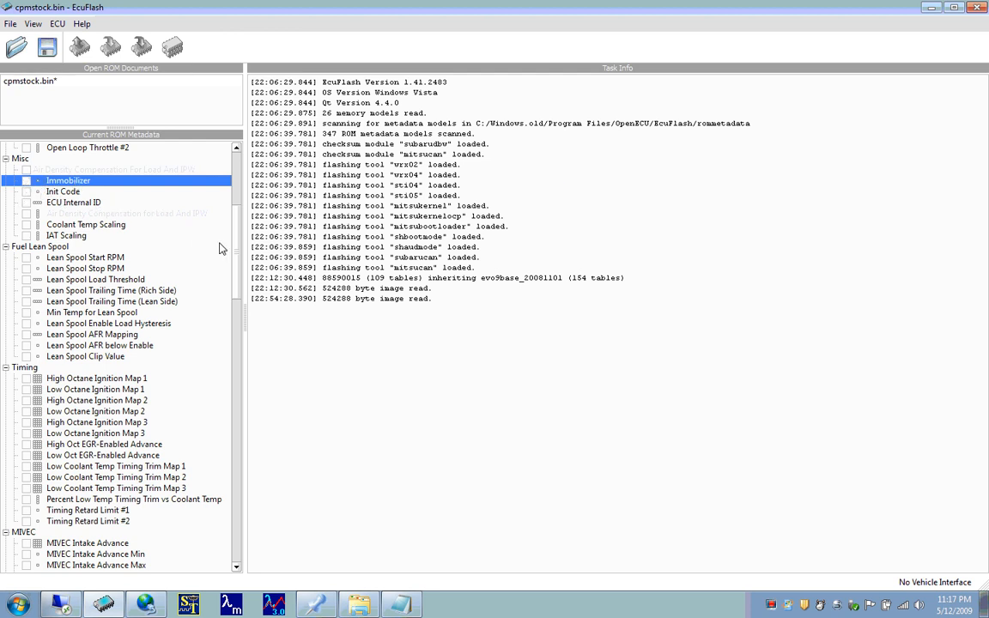
# - Open Lean Spool Start RPM from the Fuel Lean Spool category and place it in the empty work area
pyautogui.scroll(-2, 238, 273)
pyautogui.moveTo(239, 273); pyautogui.dragTo(236, 277)
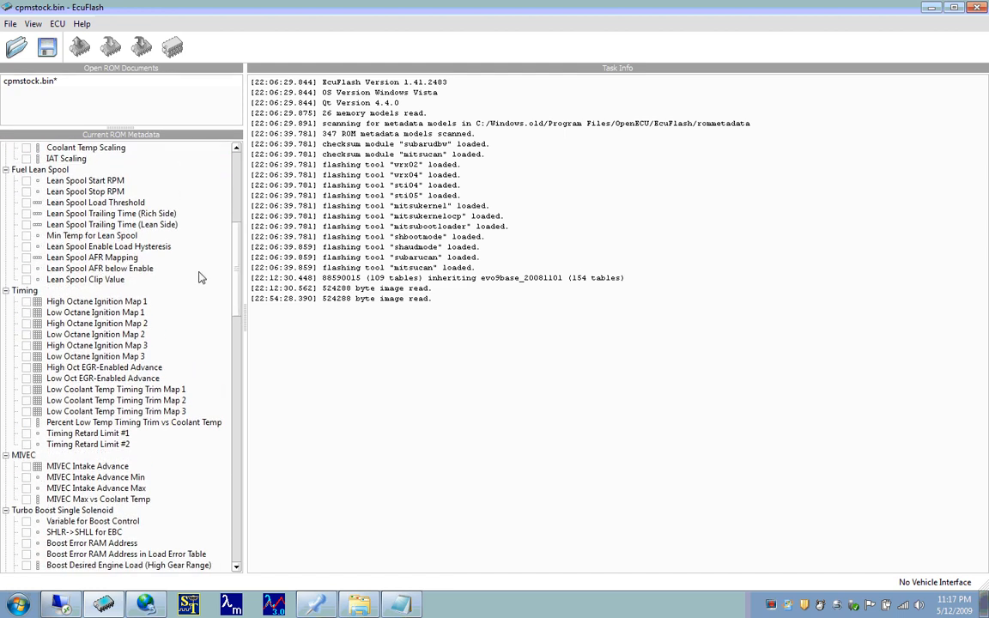
pyautogui.click(96, 180)
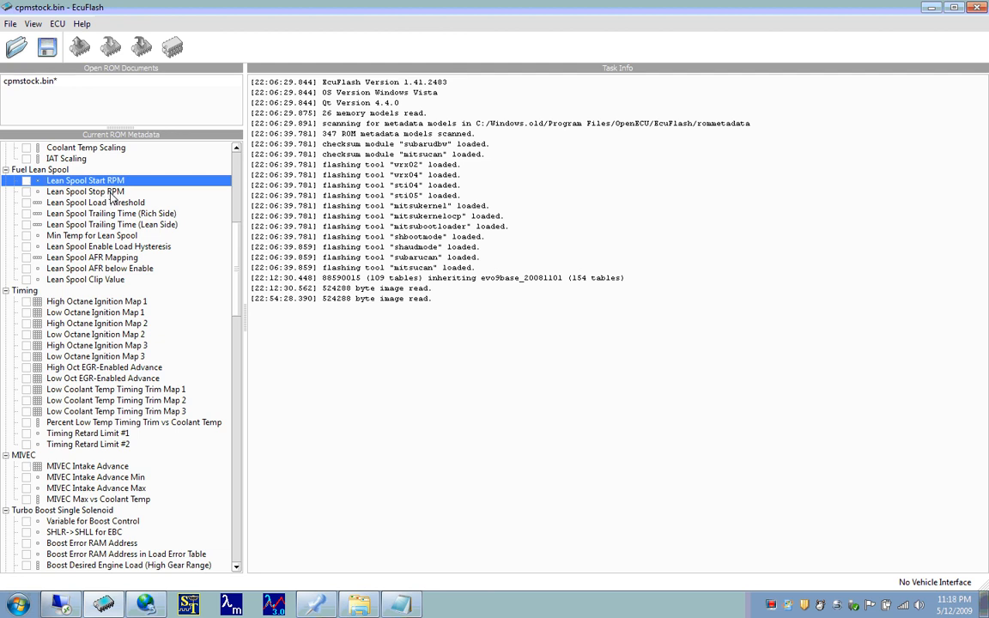
pyautogui.doubleClick(101, 181)
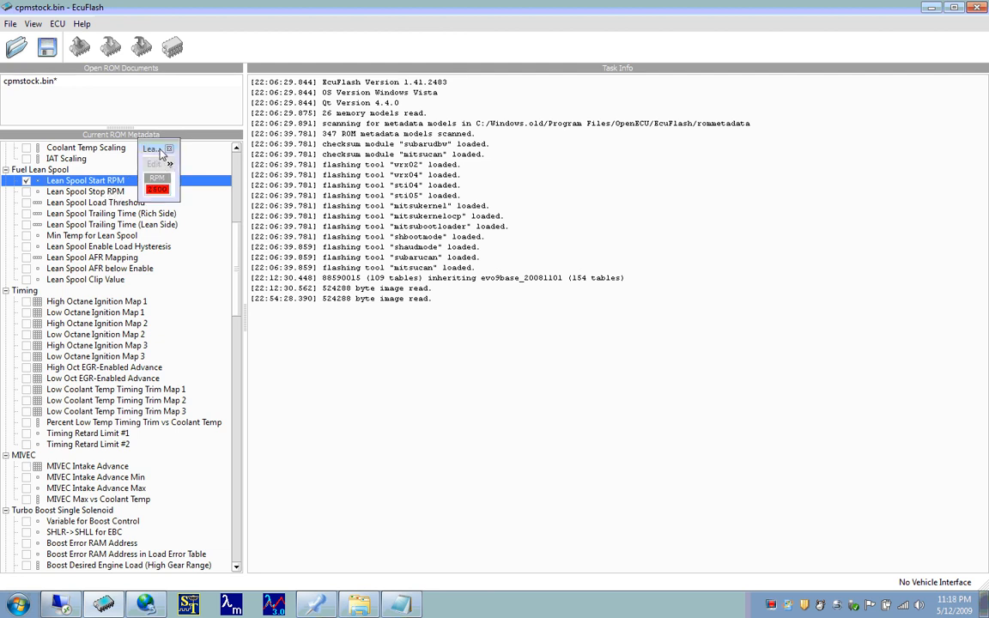
# - Open Lean Spool Stop RPM and Lean Spool Load Threshold and arrange both in the work area for inspection
pyautogui.doubleClick(60, 193)
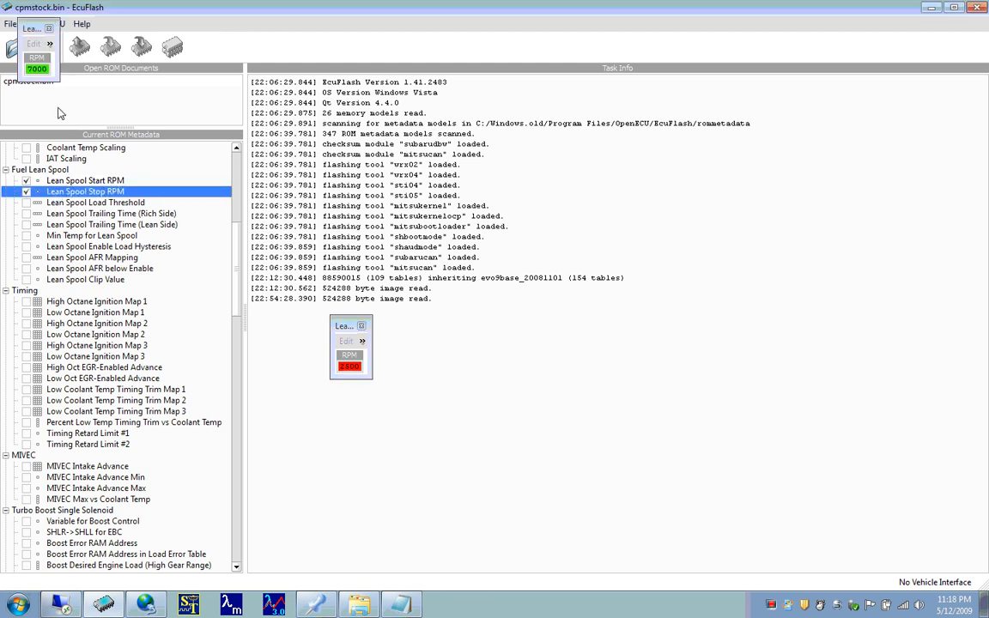
pyautogui.moveTo(33, 35); pyautogui.dragTo(393, 333)
pyautogui.click(156, 203)
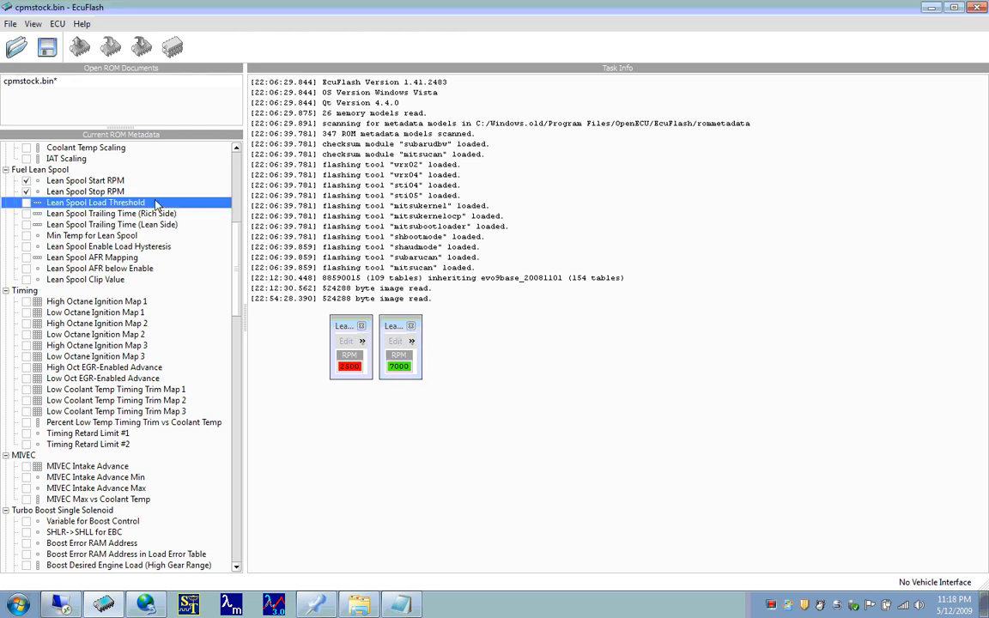
pyautogui.doubleClick(156, 204)
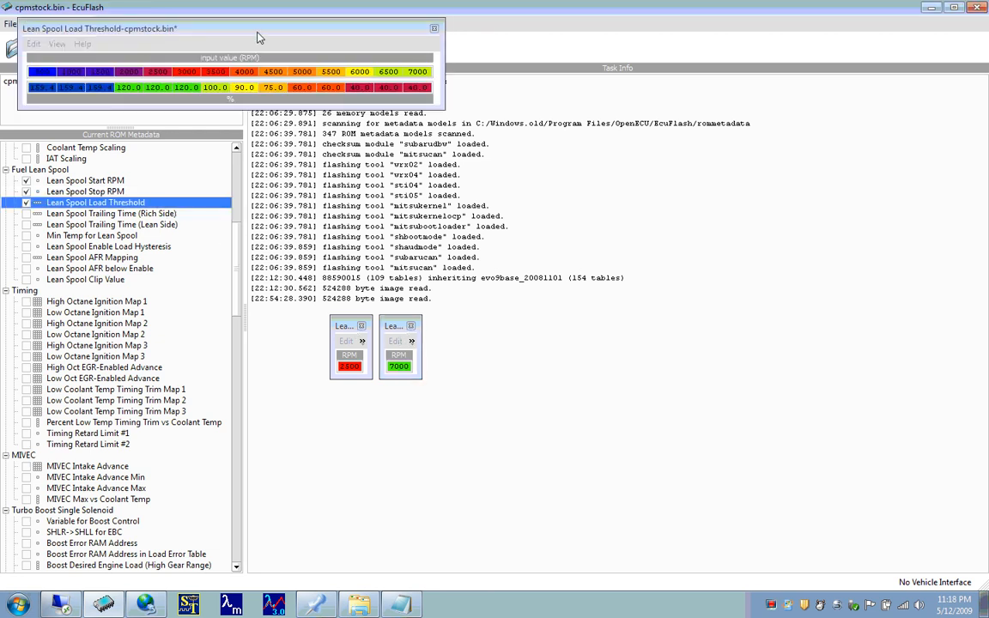
pyautogui.moveTo(270, 37); pyautogui.dragTo(758, 181)
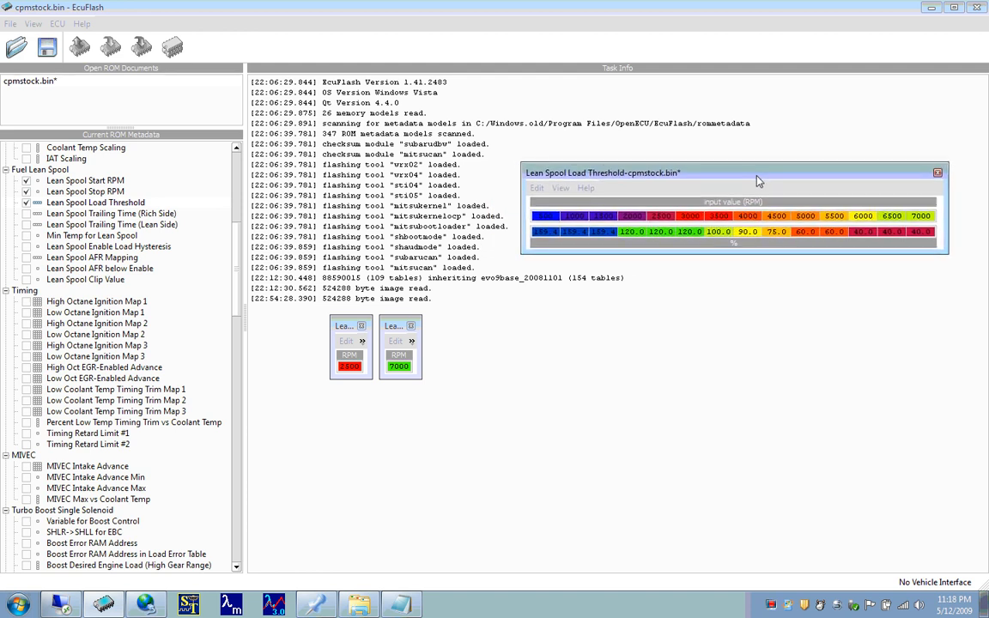
# - Open Lean Spool Trailing Time (Rich Side) for a brief look and close it
pyautogui.click(138, 214)
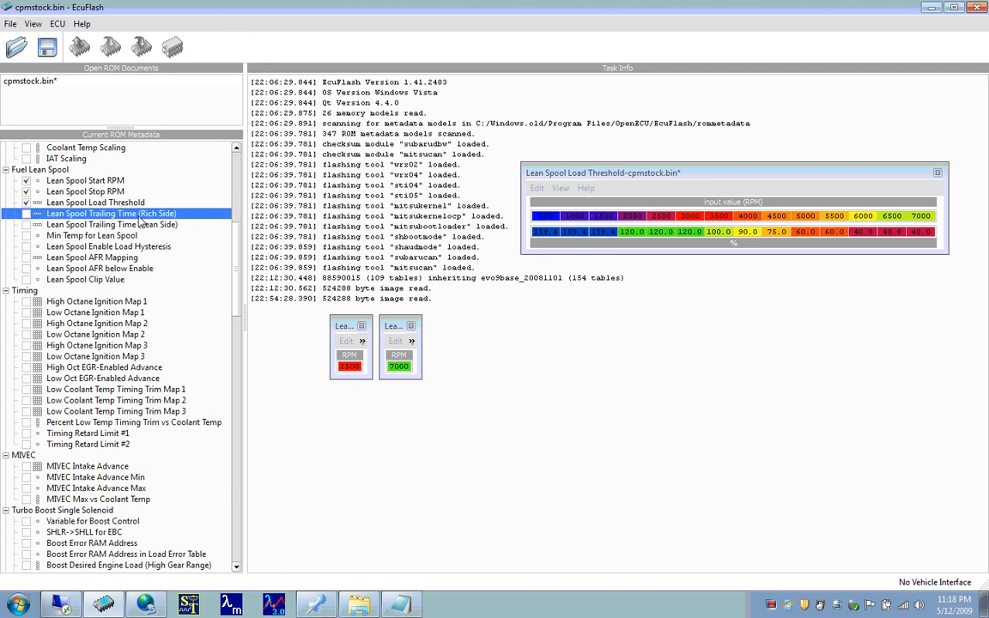
pyautogui.doubleClick(138, 215)
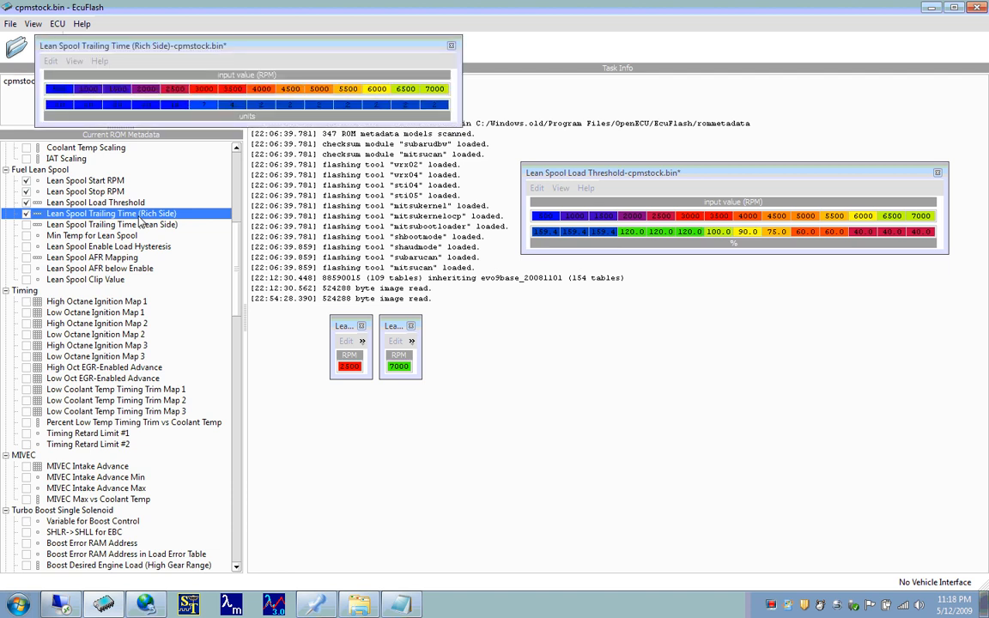
pyautogui.doubleClick(139, 218)
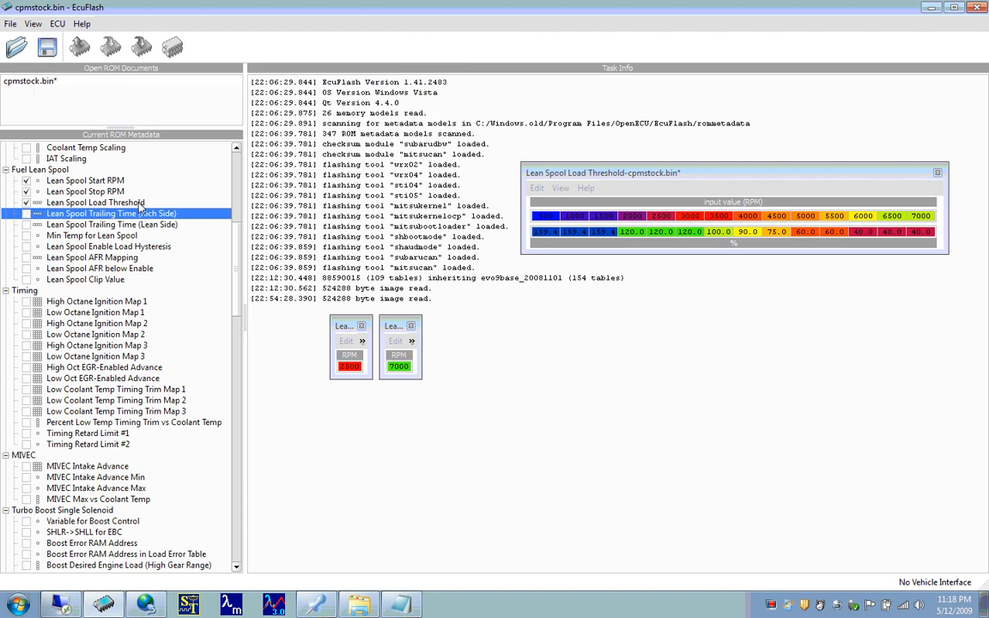
# - Close the Lean Spool Load Threshold, Stop RPM and Start RPM tables
pyautogui.click(138, 204)
pyautogui.doubleClick(138, 204)
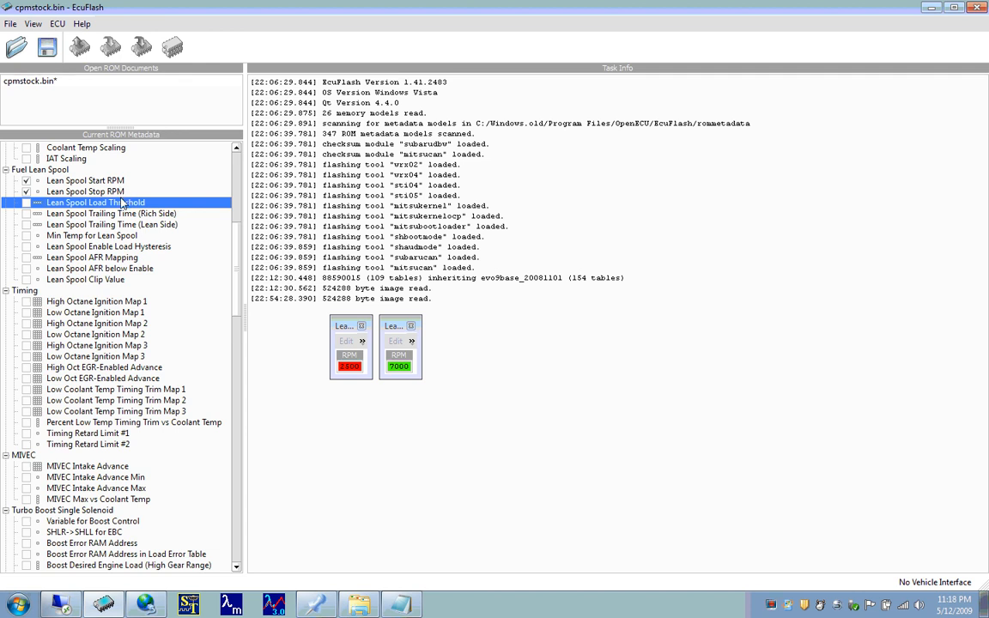
pyautogui.press('Up')
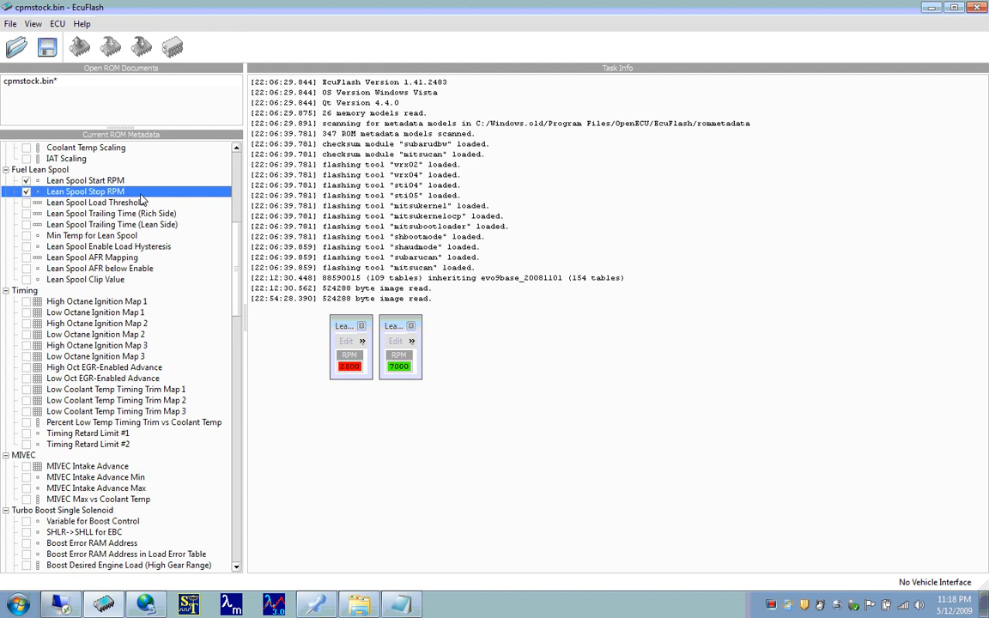
pyautogui.press('space')
pyautogui.press('Up')
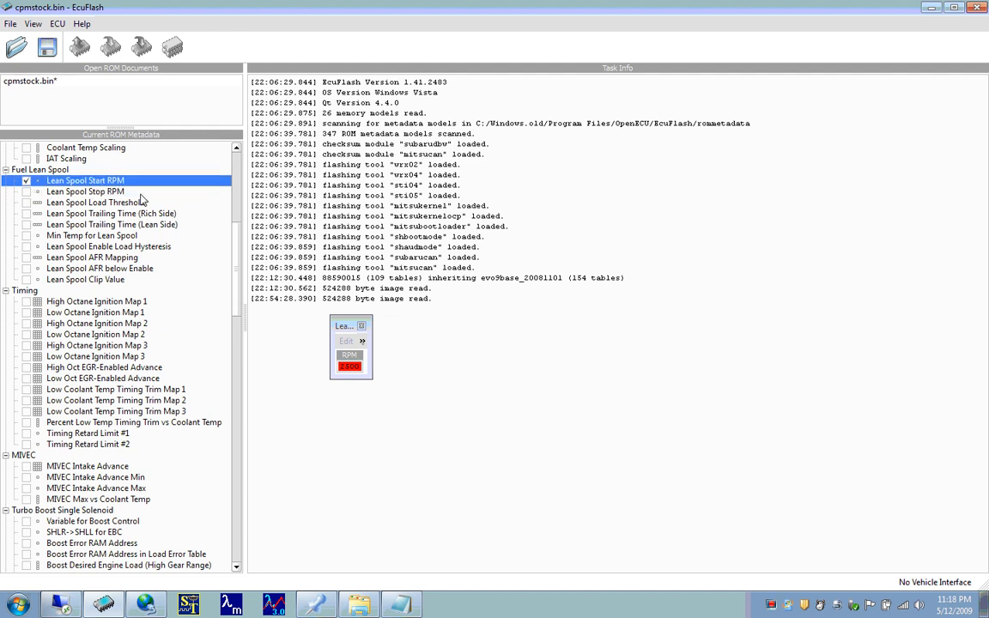
pyautogui.press('space')
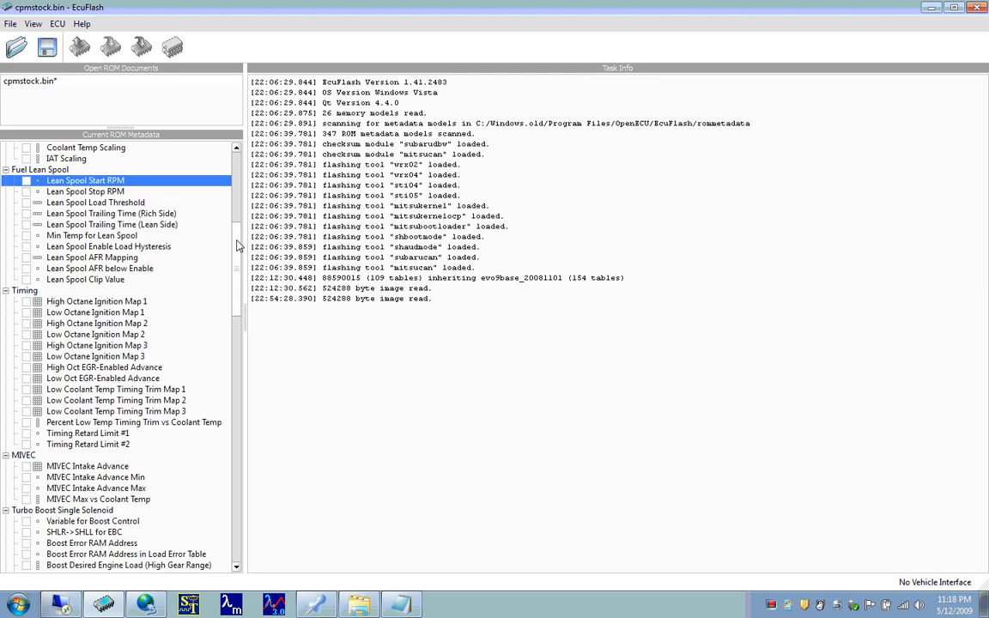
# - Open High Octane Ignition Map 1 from the Timing category and set the last RPM axis value to 8000
pyautogui.moveTo(239, 247); pyautogui.dragTo(239, 279)
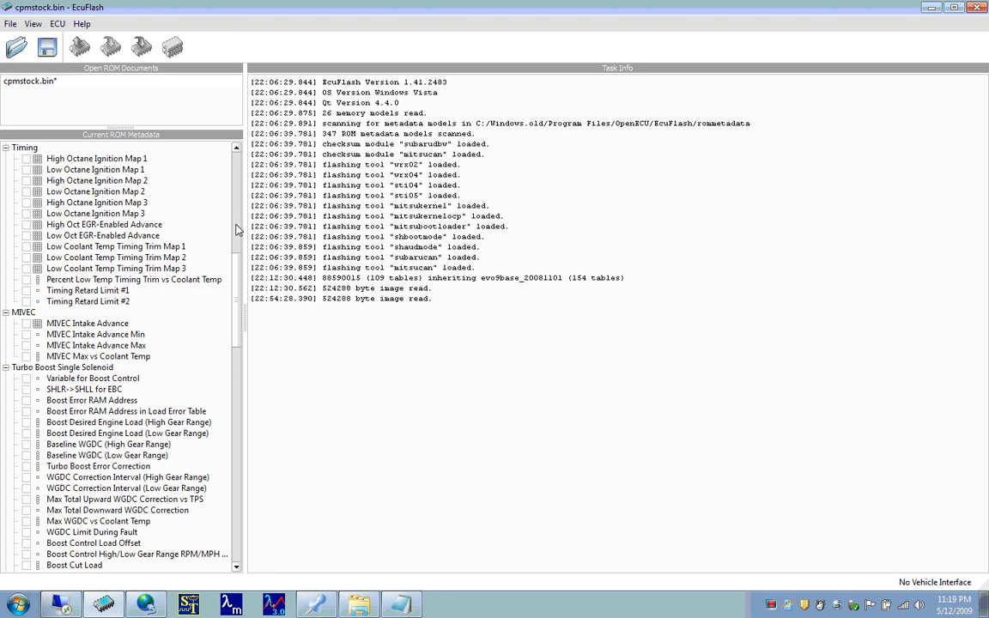
pyautogui.doubleClick(136, 160)
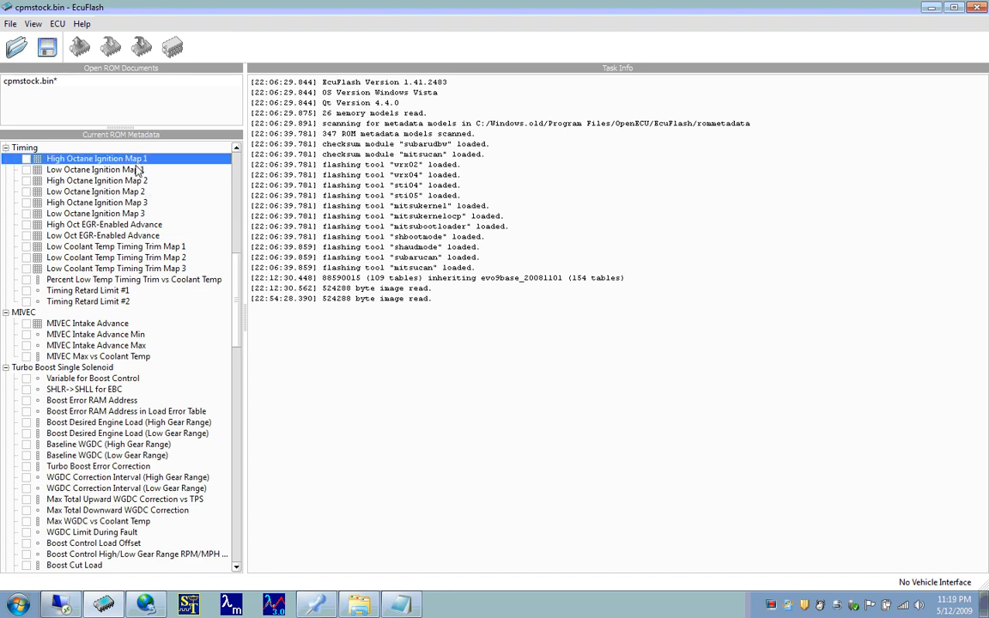
pyautogui.moveTo(318, 309); pyautogui.dragTo(364, 98)
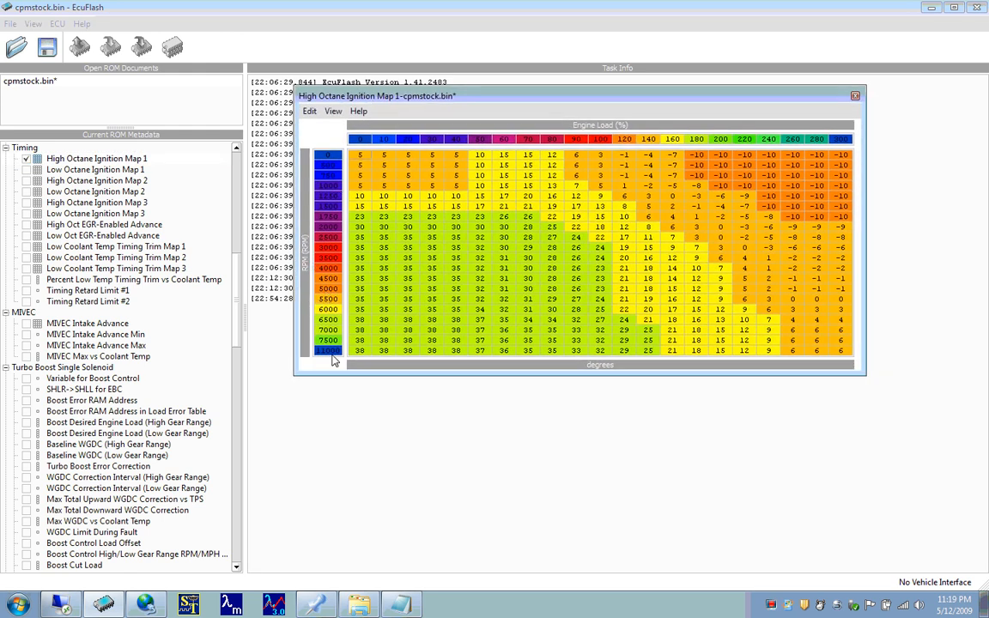
pyautogui.click(331, 351)
pyautogui.write('8000')
pyautogui.press('Return')
# - Open Low Octane Ignition Map 3, compare its RPM axis with High Octane Ignition Map 1, and close both maps
pyautogui.doubleClick(30, 214)
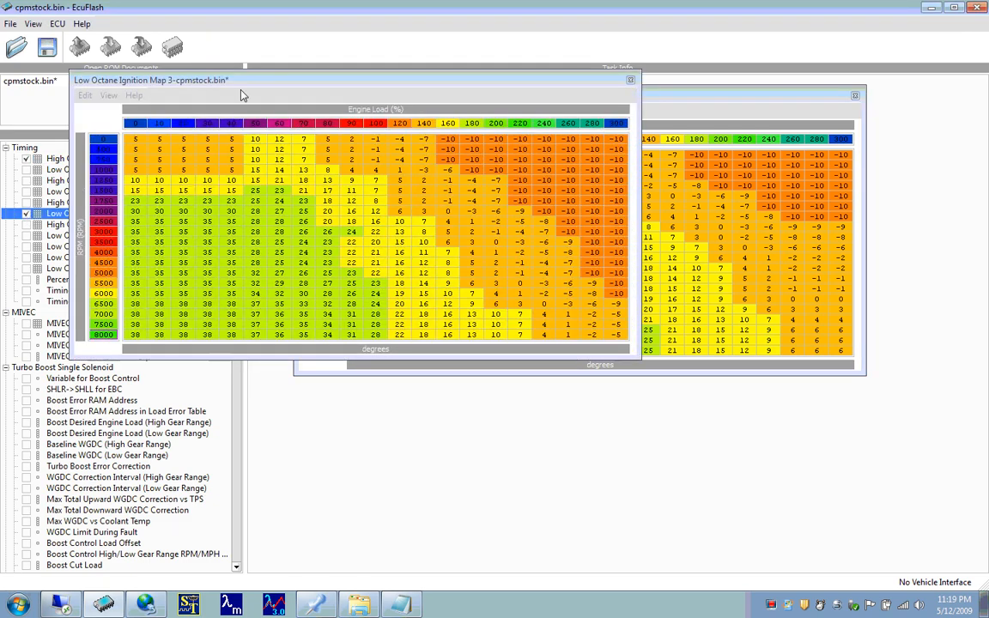
pyautogui.moveTo(247, 81); pyautogui.dragTo(518, 99)
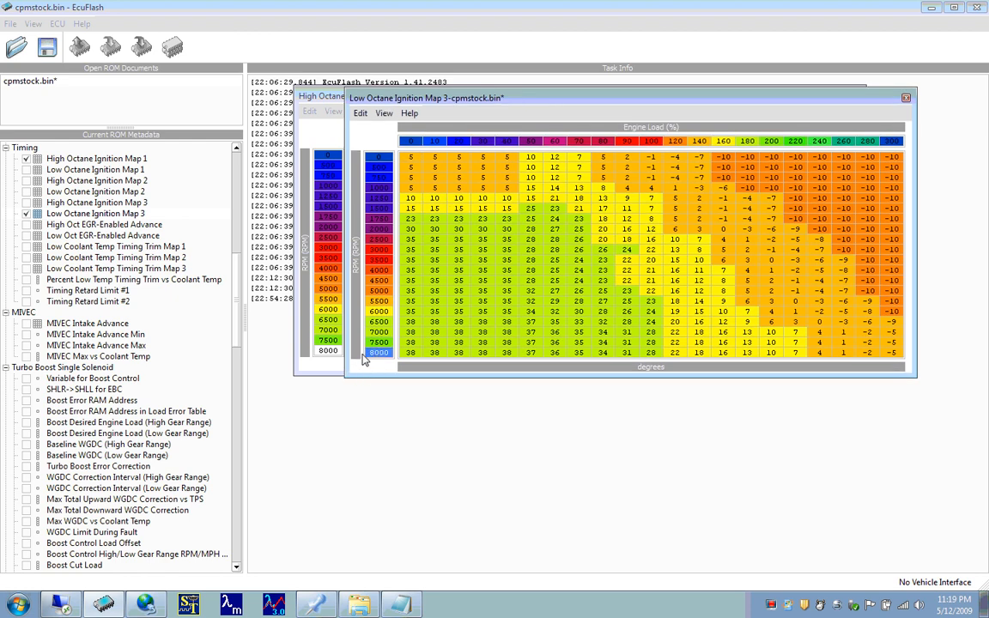
pyautogui.click(337, 361)
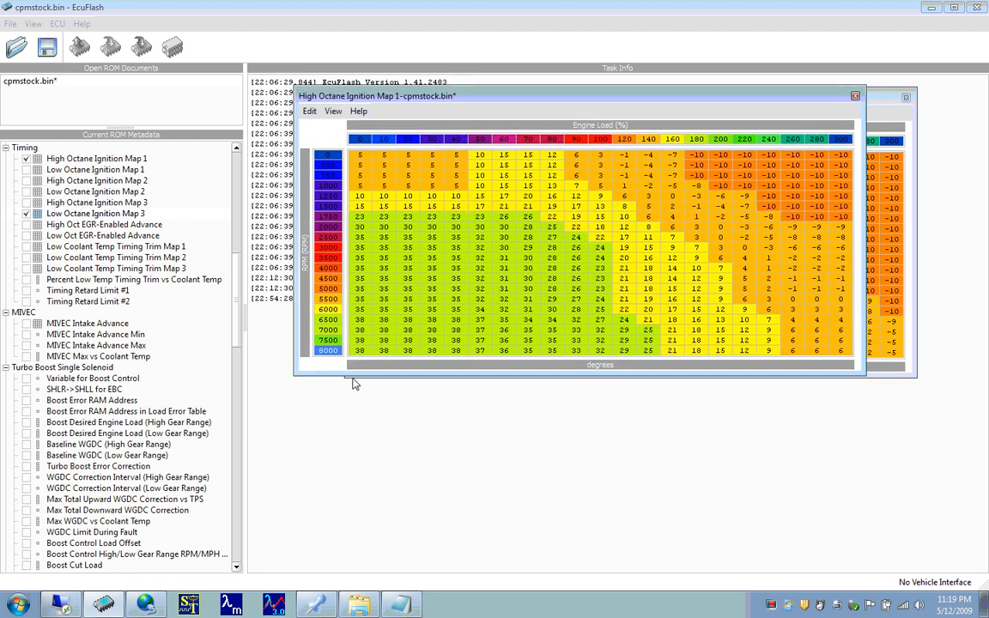
pyautogui.click(878, 107)
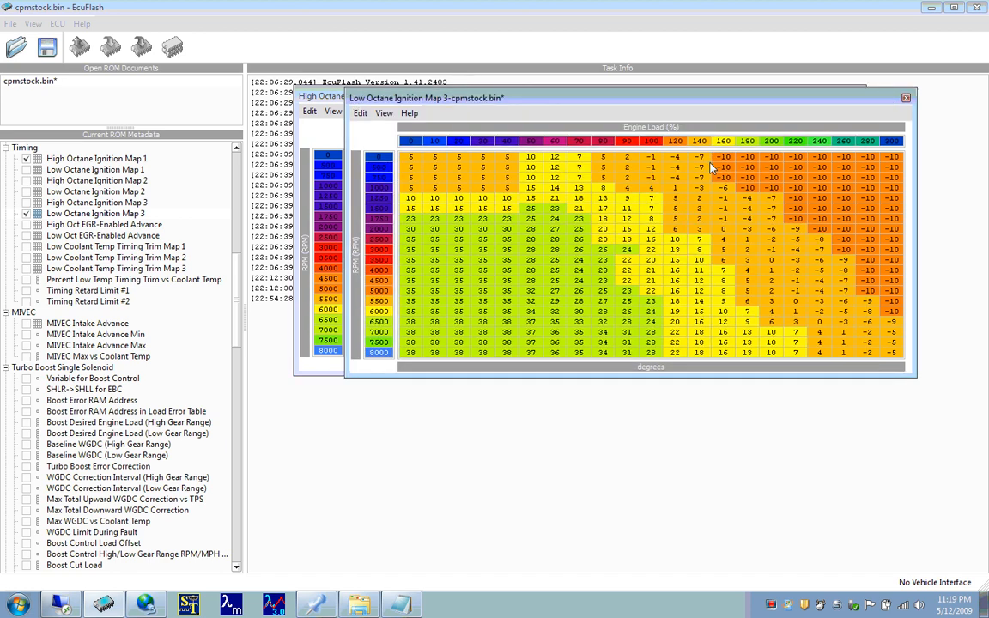
pyautogui.click(906, 95)
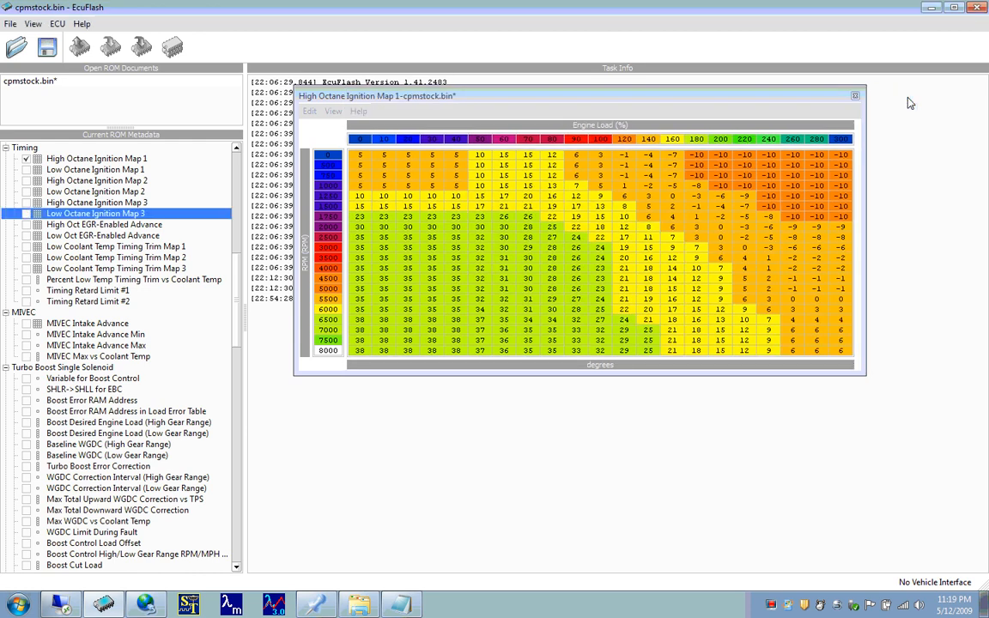
pyautogui.click(855, 96)
# - Open High and Low Octane Ignition Map 1, stack them one above the other to compare timing values, and close both
pyautogui.click(31, 159)
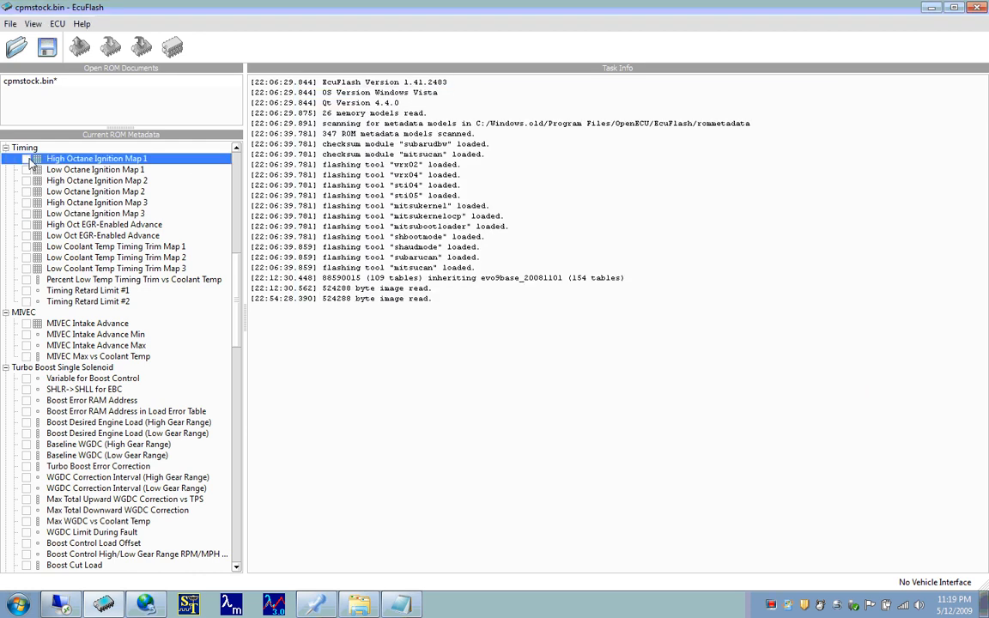
pyautogui.click(26, 159)
pyautogui.click(27, 170)
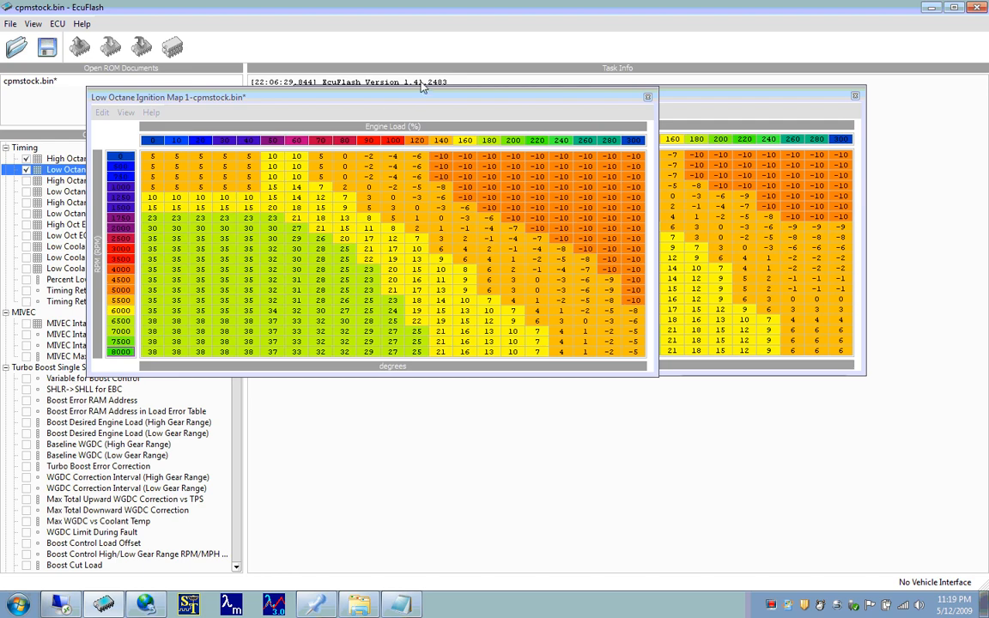
pyautogui.moveTo(426, 97); pyautogui.dragTo(631, 307)
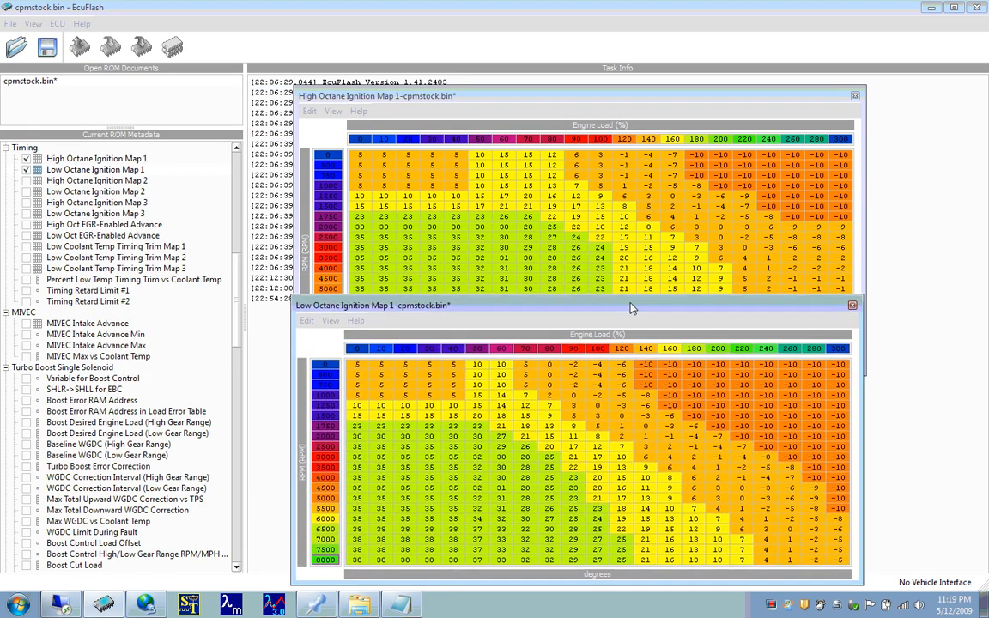
pyautogui.moveTo(674, 96); pyautogui.dragTo(674, 38)
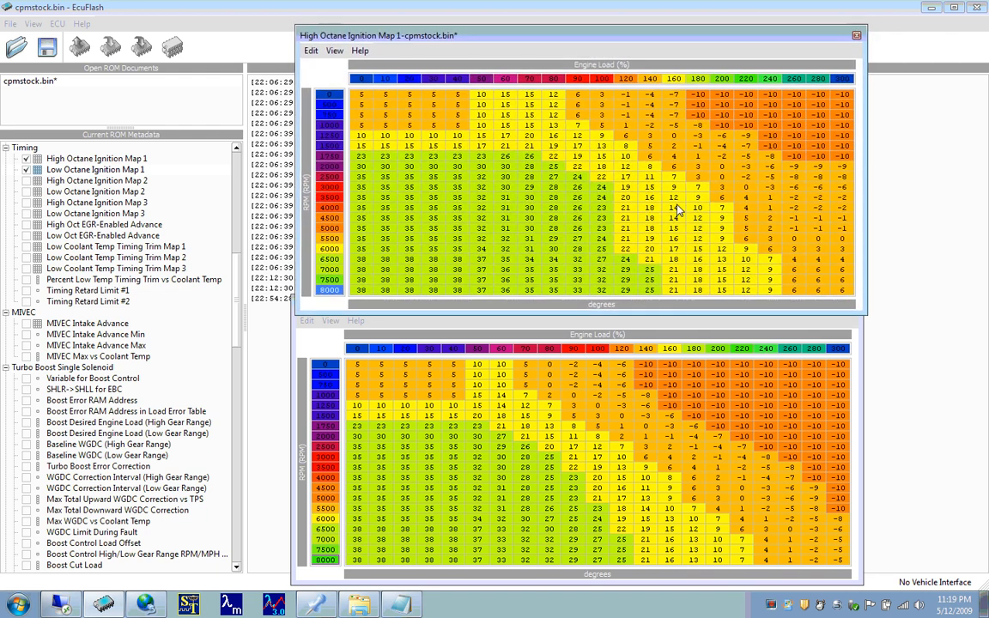
pyautogui.click(855, 37)
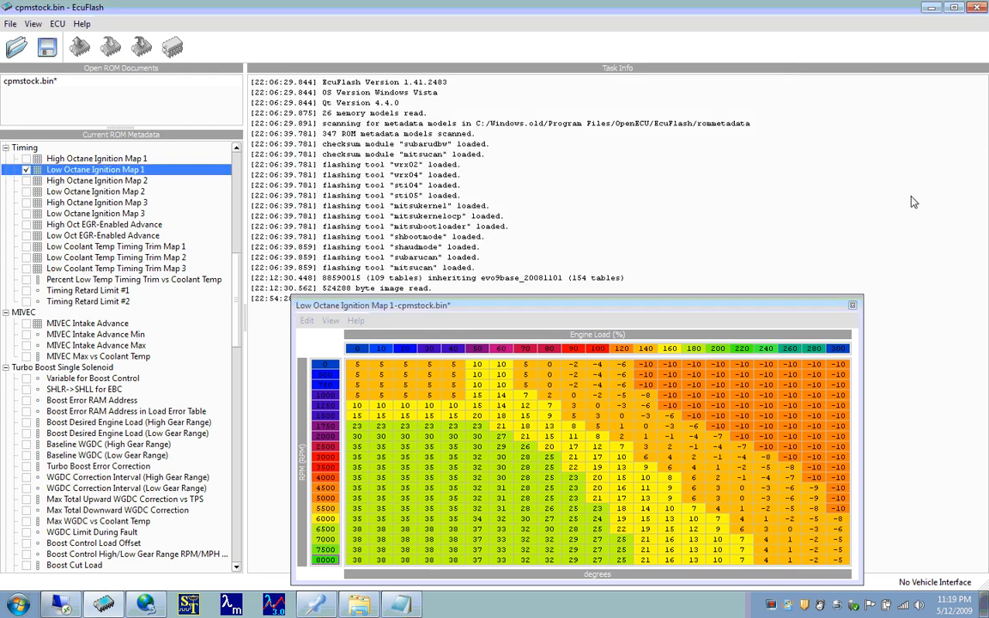
pyautogui.click(853, 306)
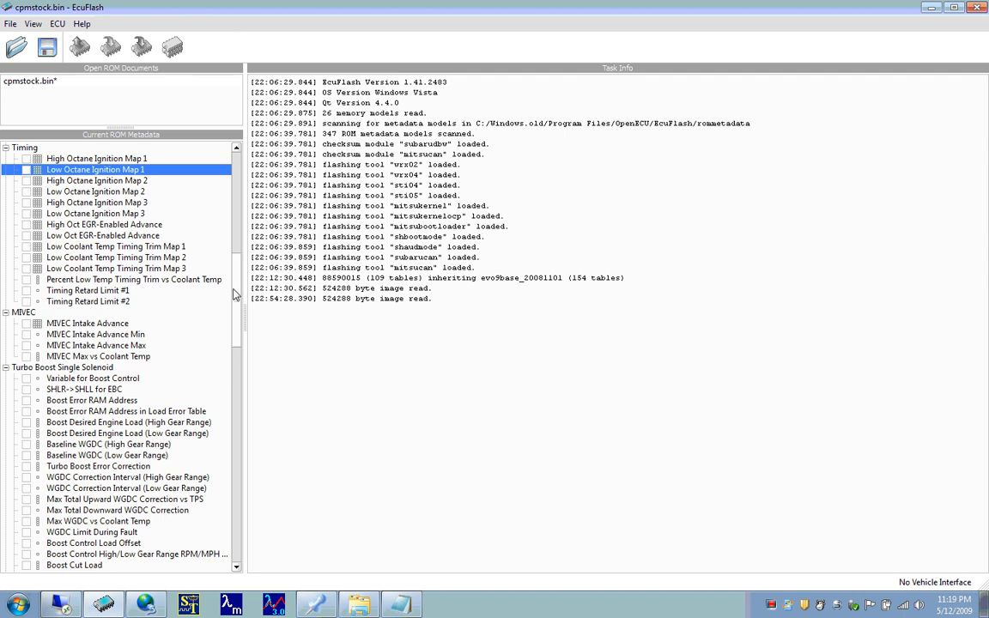
# - Look over the MIVEC and Turbo Boost categories, and briefly open and close ECU Periphery00 Hex in the Periphery category
pyautogui.moveTo(238, 295); pyautogui.dragTo(240, 313)
pyautogui.scroll(-1, 239, 326)
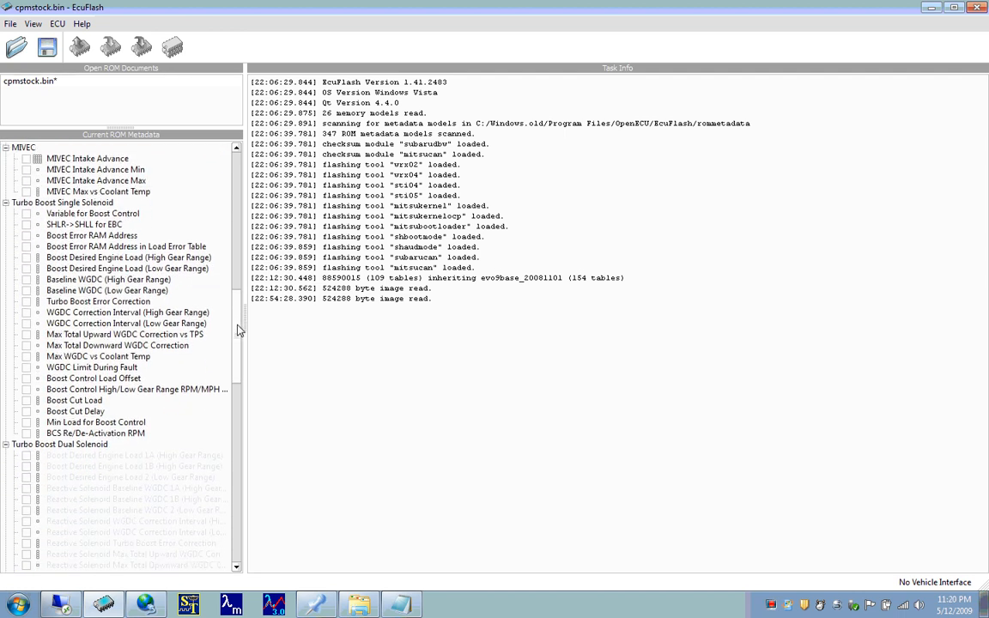
pyautogui.moveTo(239, 330); pyautogui.dragTo(239, 341)
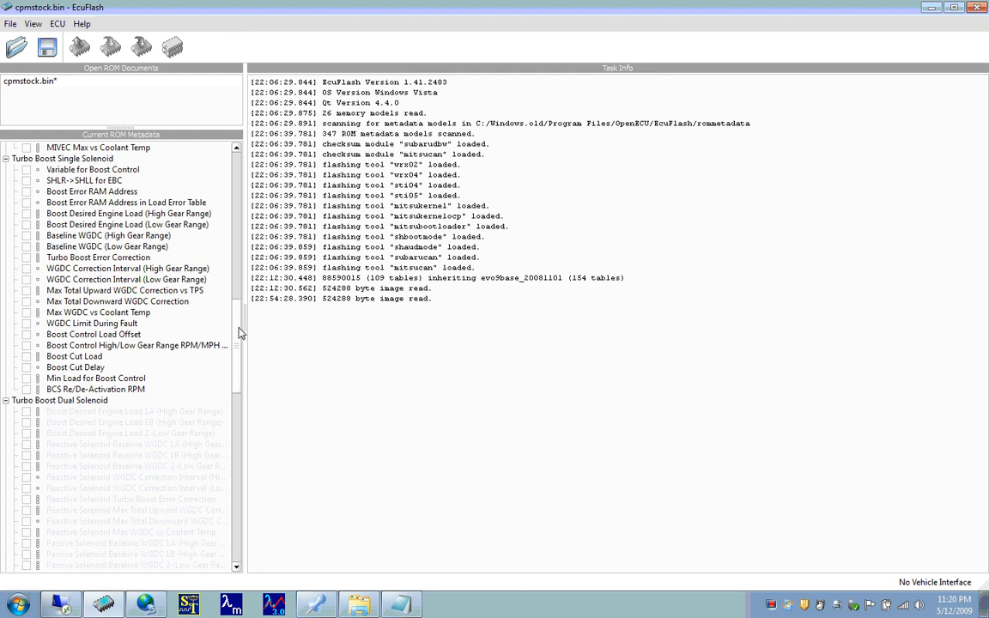
pyautogui.moveTo(240, 334); pyautogui.dragTo(241, 506)
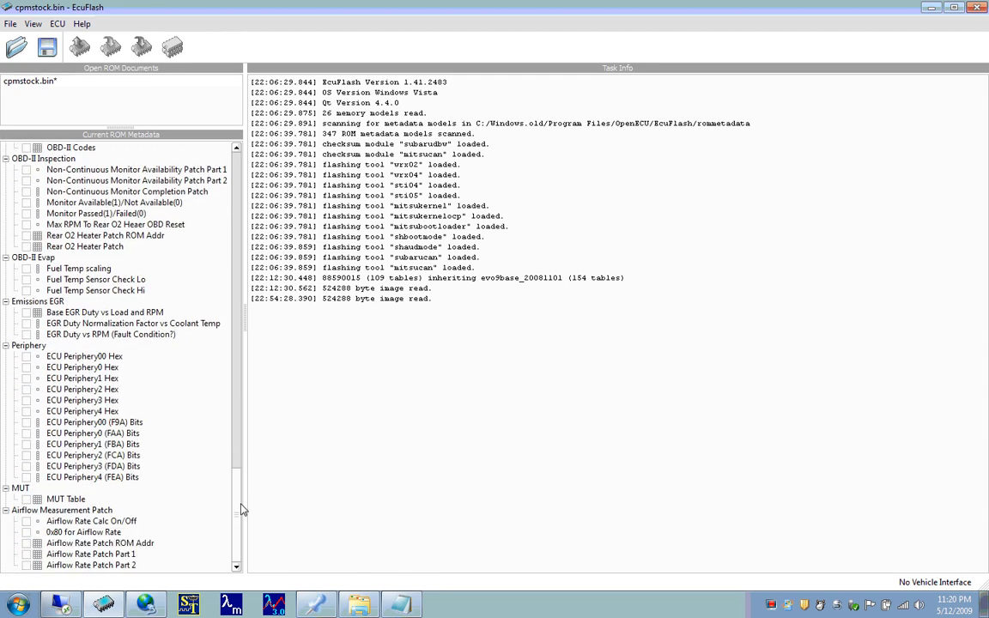
pyautogui.click(108, 357)
pyautogui.doubleClick(108, 357)
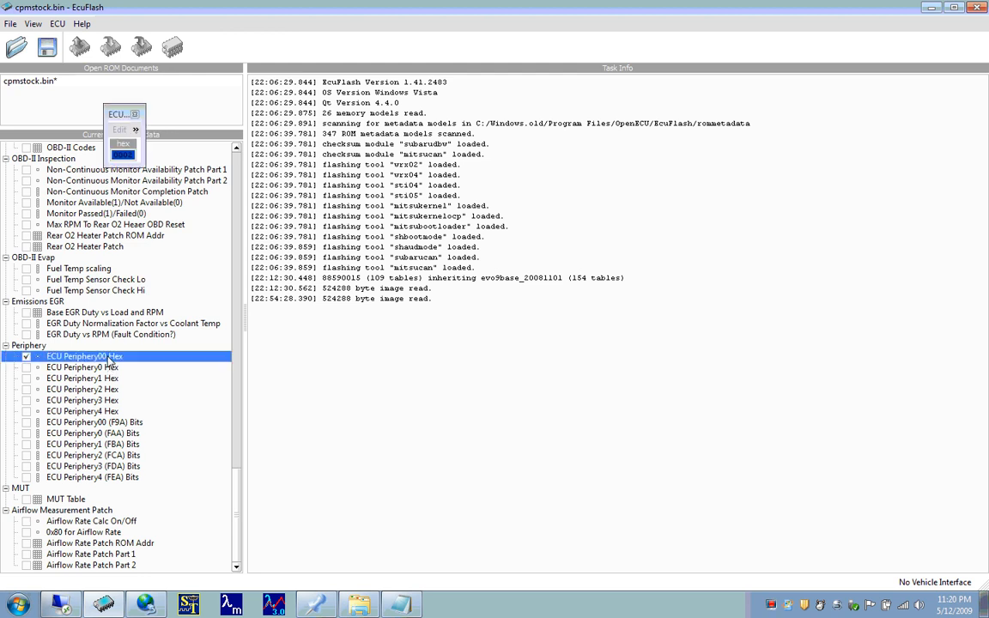
pyautogui.doubleClick(108, 357)
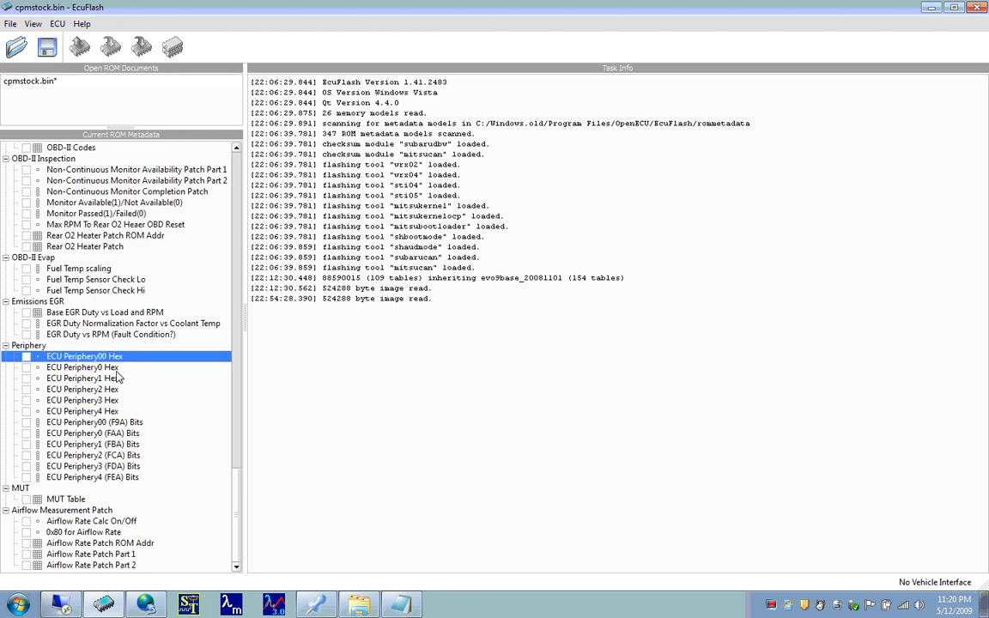
# - Open ECU Periphery00 (F9A) Bits and ECU Periphery0 (FAA) Bits and arrange both tables in the work area for reading
pyautogui.doubleClick(103, 423)
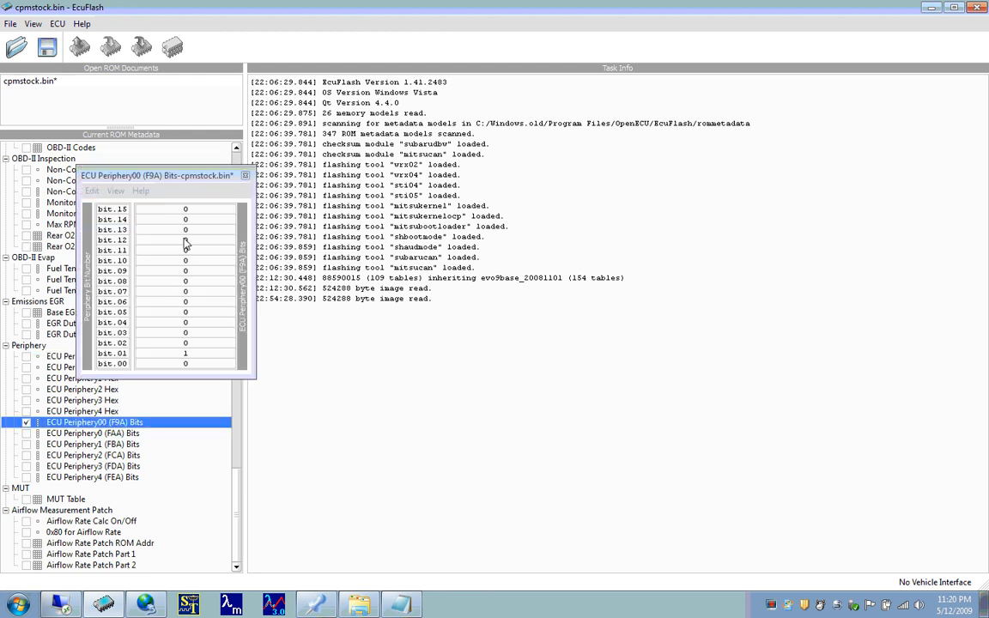
pyautogui.moveTo(182, 178); pyautogui.dragTo(421, 327)
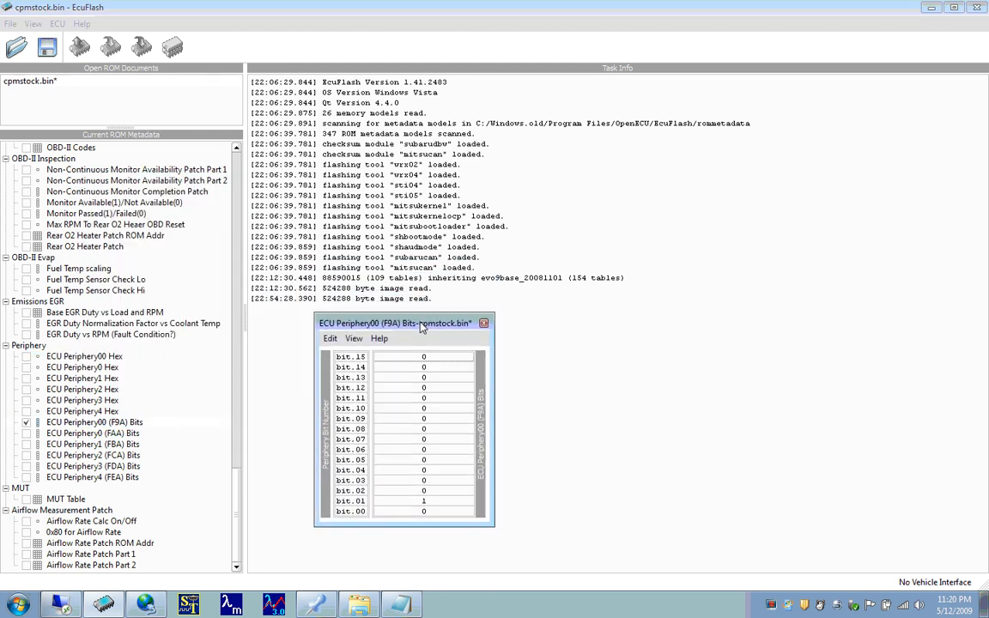
pyautogui.click(127, 434)
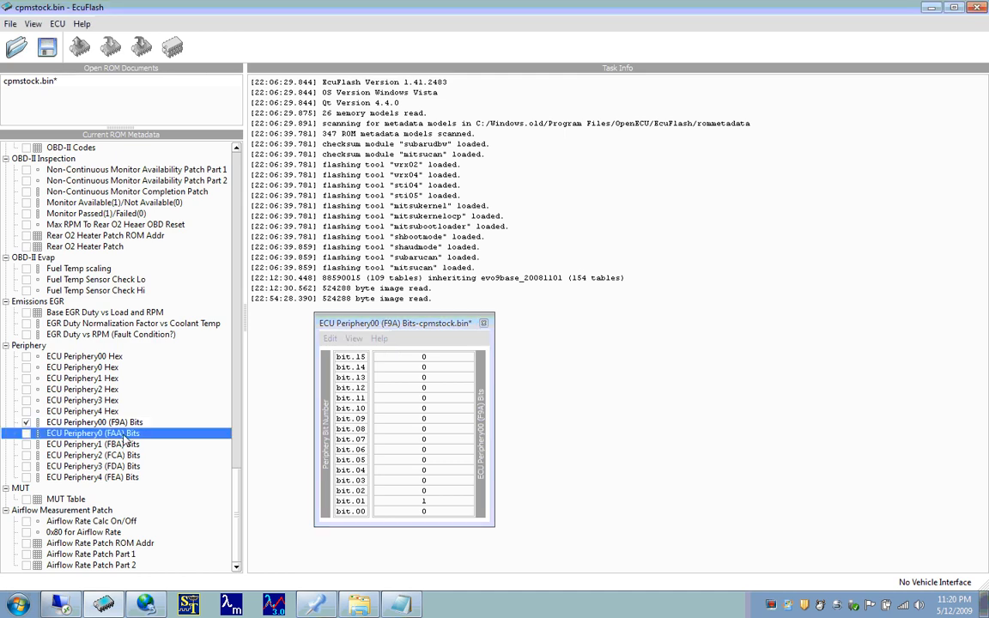
pyautogui.doubleClick(127, 434)
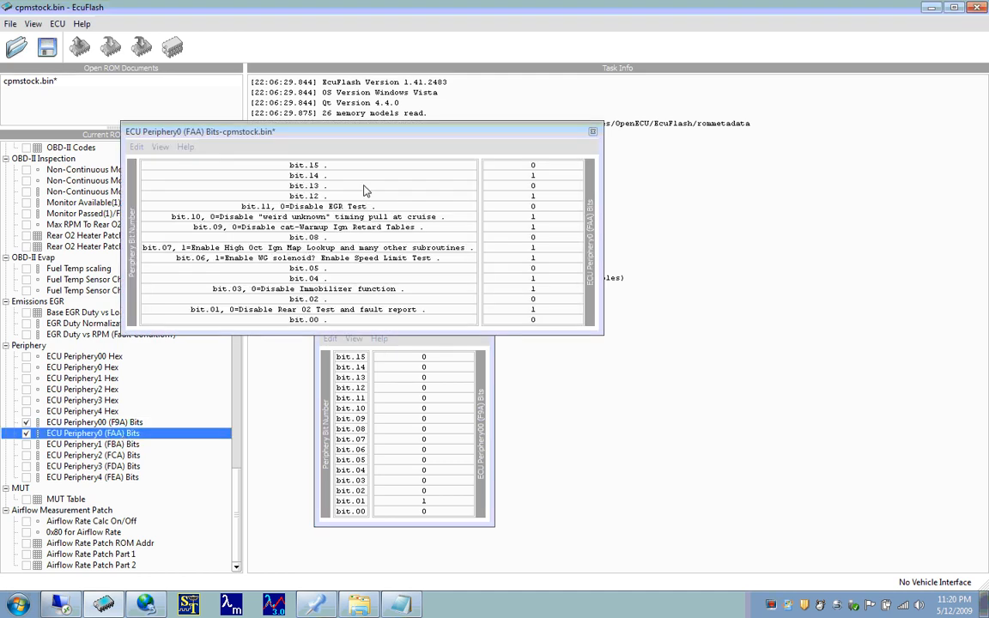
pyautogui.moveTo(388, 132); pyautogui.dragTo(521, 103)
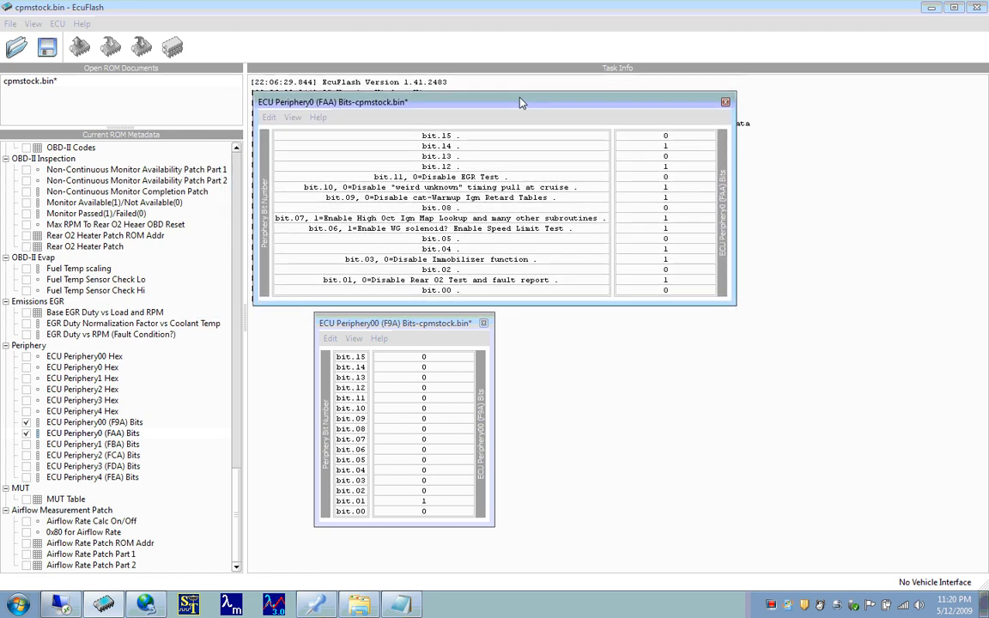
# - Close the ECU Periphery00 (F9A) Bits and ECU Periphery0 (FAA) Bits tables
pyautogui.click(114, 443)
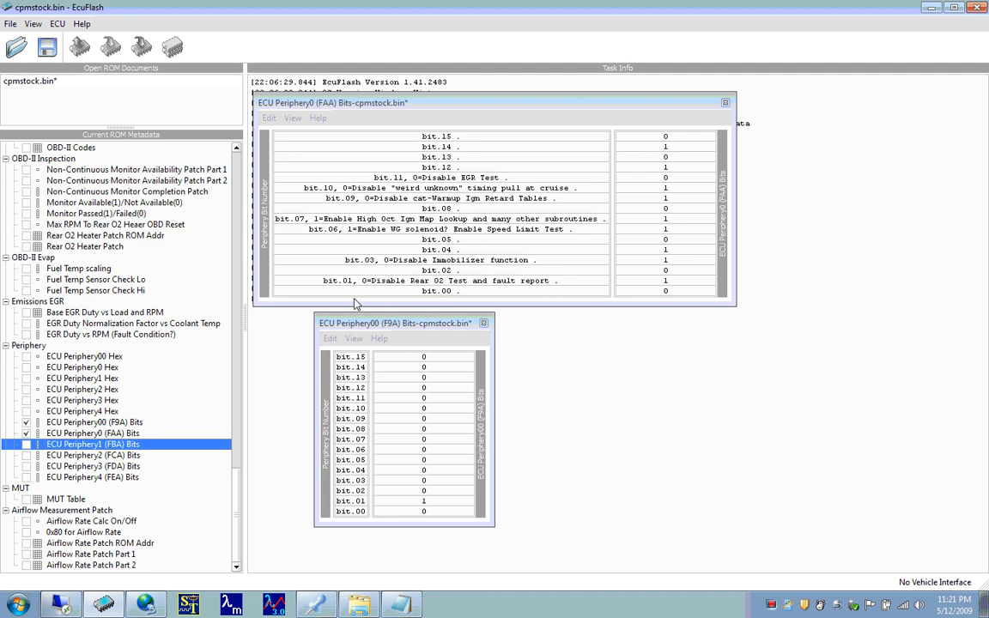
pyautogui.click(155, 432)
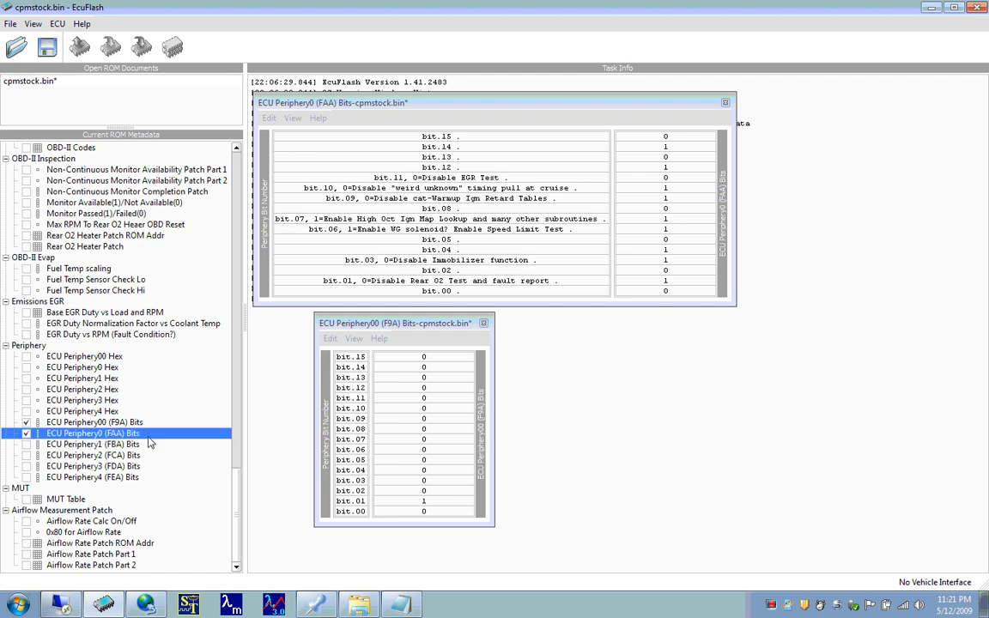
pyautogui.press('Up')
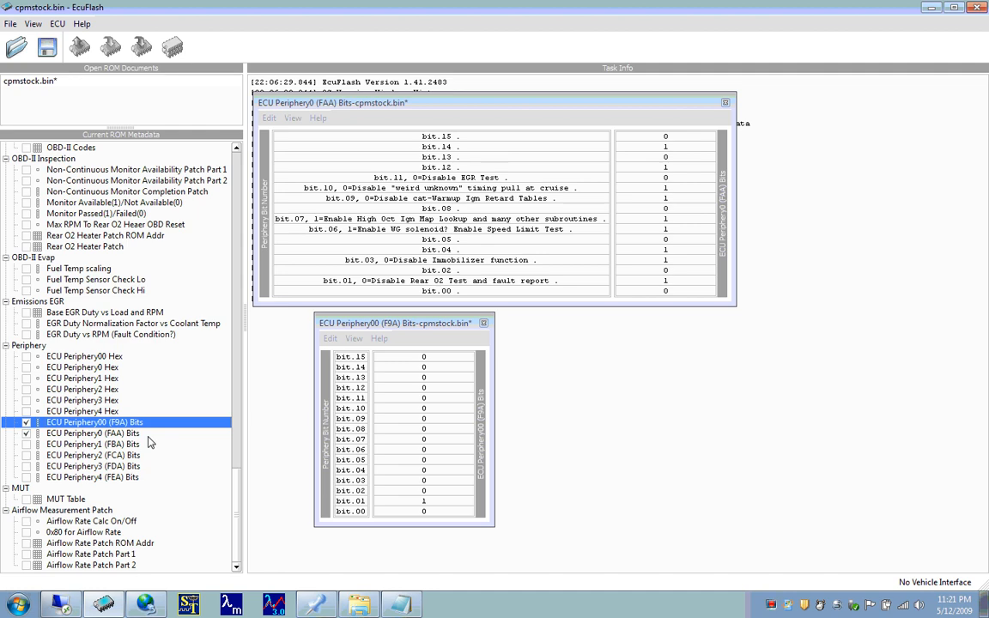
pyautogui.press('space')
pyautogui.press('Down')
pyautogui.press('space')
pyautogui.press('Down')
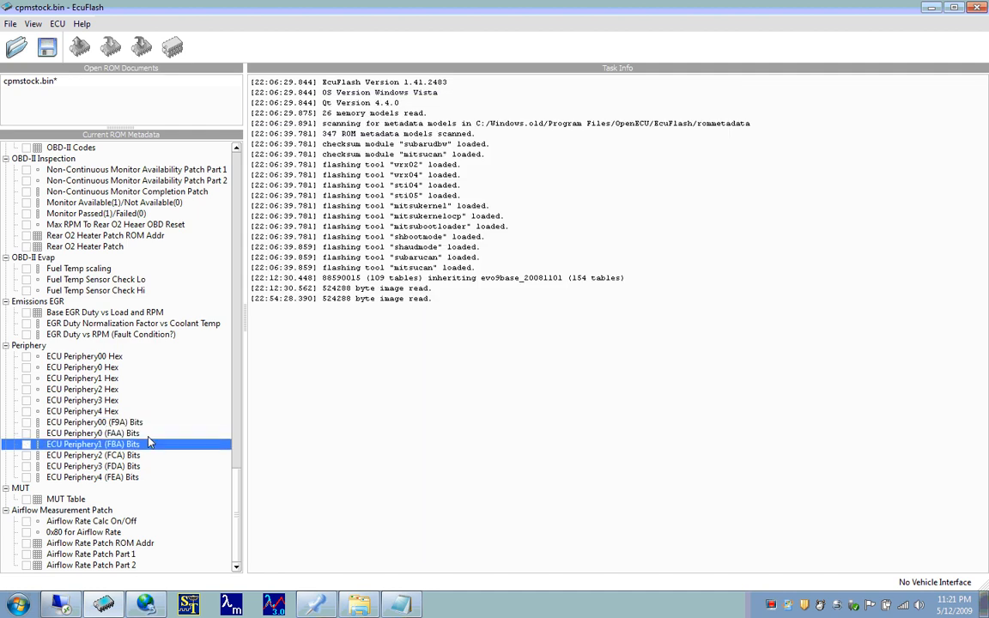
# - Briefly open and close ECU Periphery1 (FBA) Bits, and open ECU Periphery2 (FCA) Bits in the work area to read its trouble-code bits
pyautogui.press('space')
pyautogui.press('space')
pyautogui.press('Down')
pyautogui.press('space')
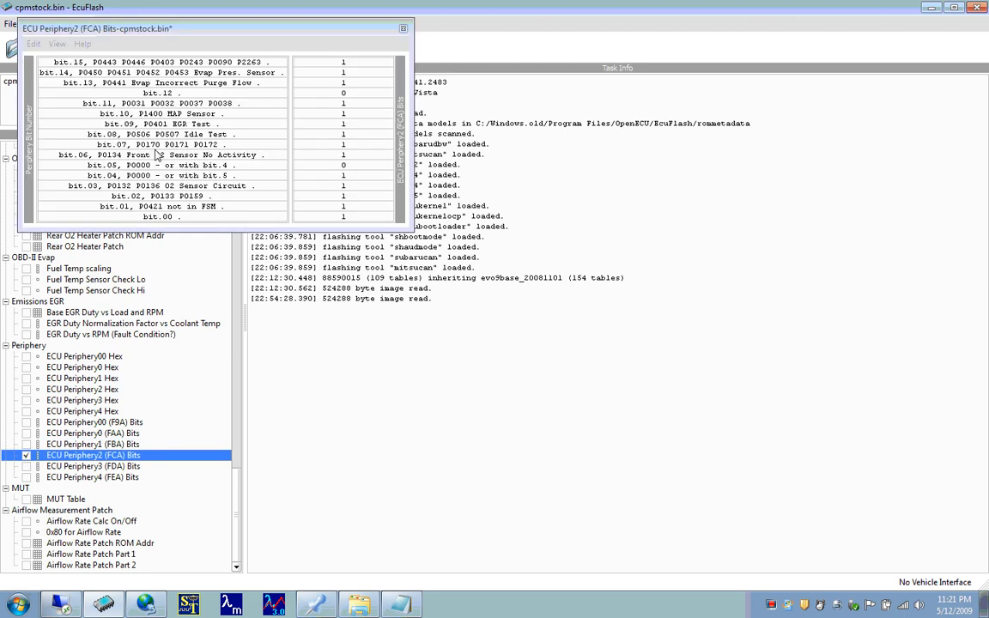
pyautogui.moveTo(225, 36); pyautogui.dragTo(450, 208)
pyautogui.click(448, 180)
# - Try setting bit.13, P0441 Evap Incorrect Purge Flow, to 0, undo the change, and close the ECU Periphery2 (FCA) Bits table
pyautogui.click(452, 198)
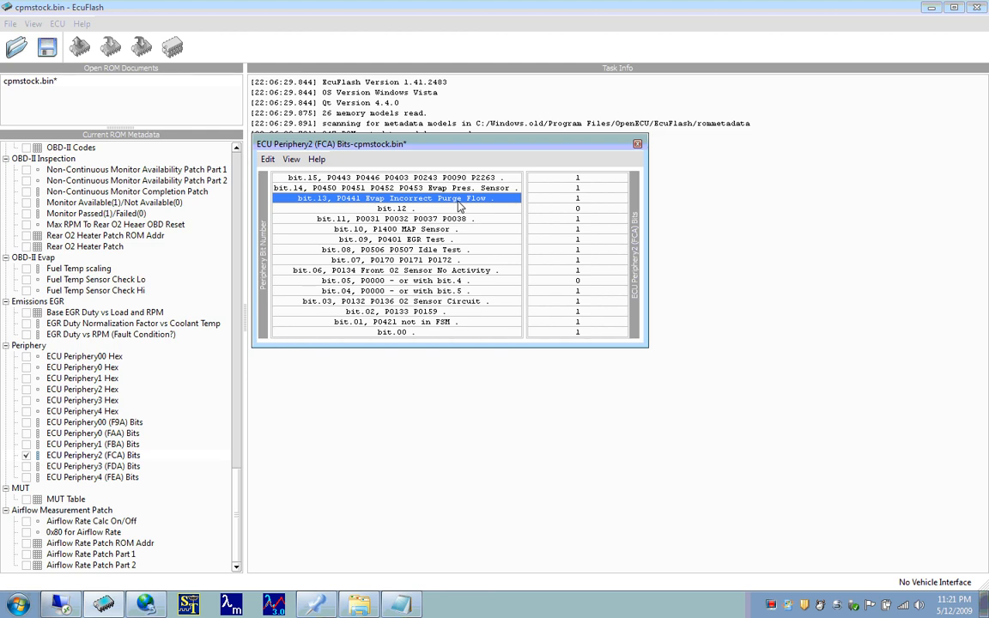
pyautogui.click(556, 198)
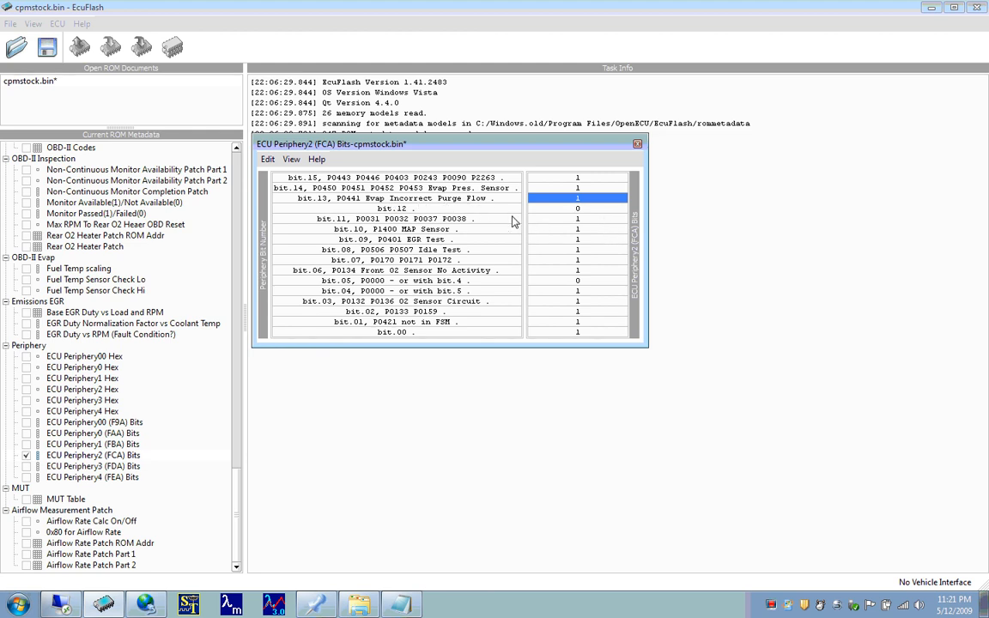
pyautogui.write('0')
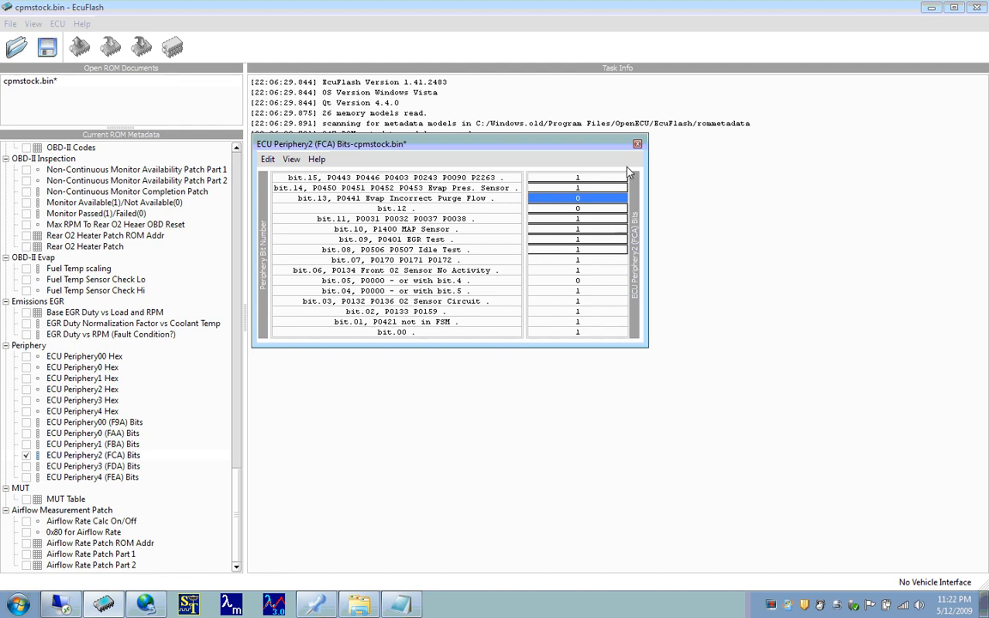
pyautogui.hotkey('ctrl', 'z')
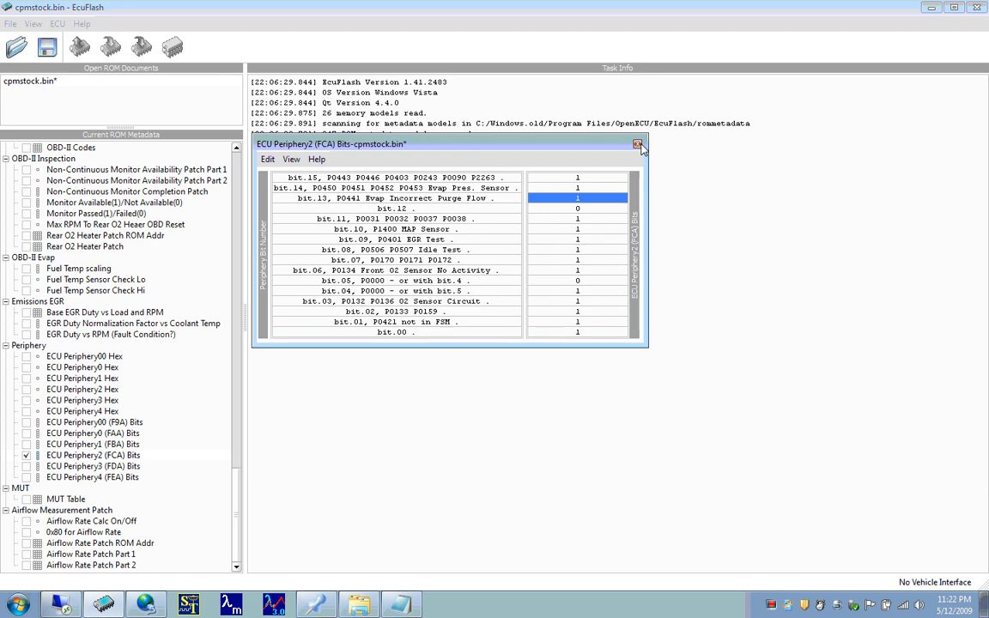
pyautogui.click(637, 144)
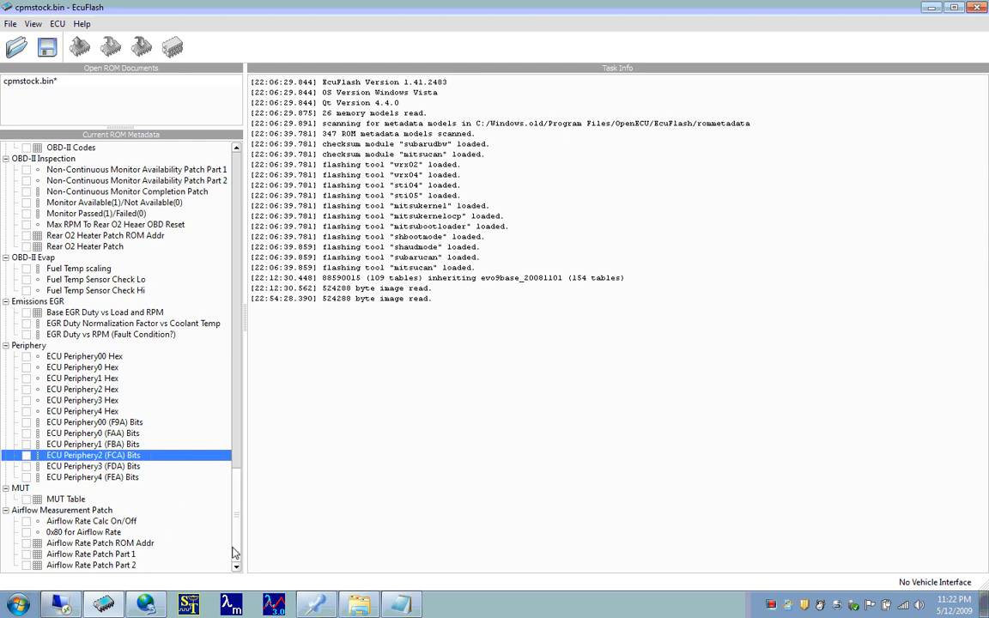
# - Look over the ROM table categories again, from High Octane Fuel Map under Fuel down to MUT and Airflow Measurement Patch
pyautogui.moveTo(234, 554); pyautogui.dragTo(243, 217)
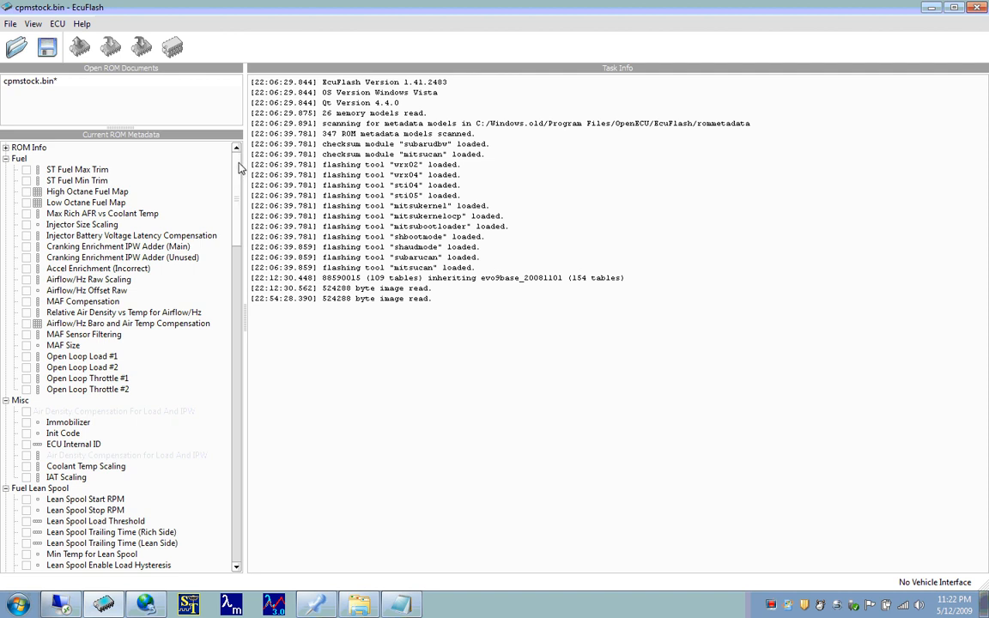
pyautogui.click(125, 192)
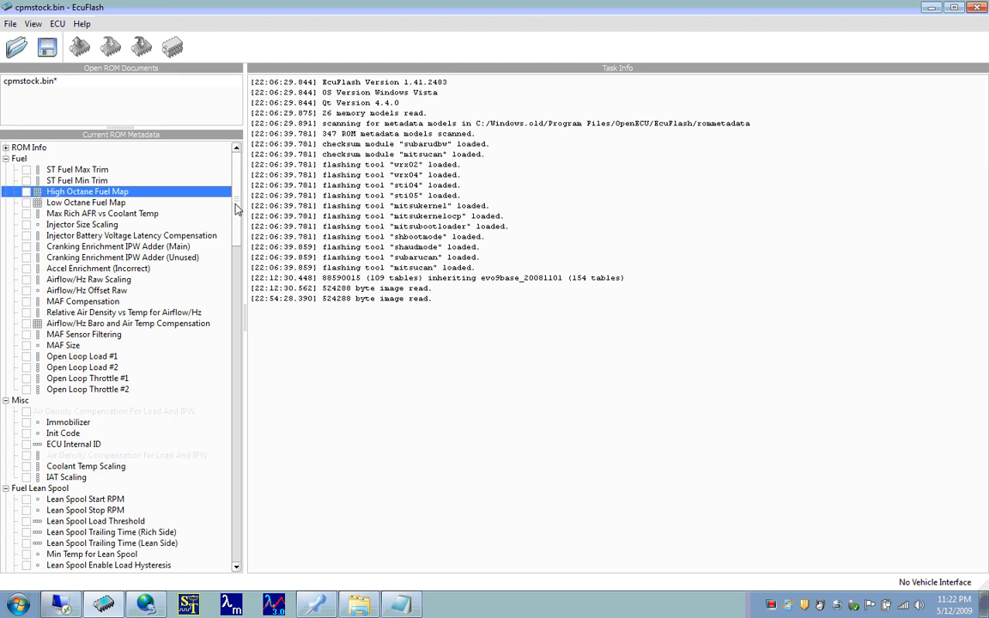
pyautogui.moveTo(239, 209); pyautogui.dragTo(239, 545)
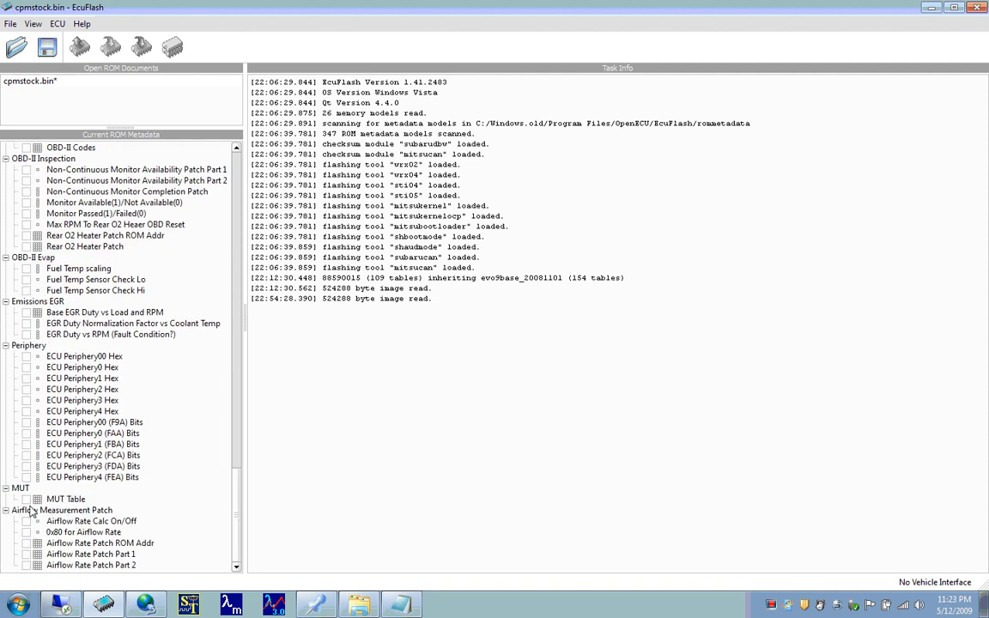